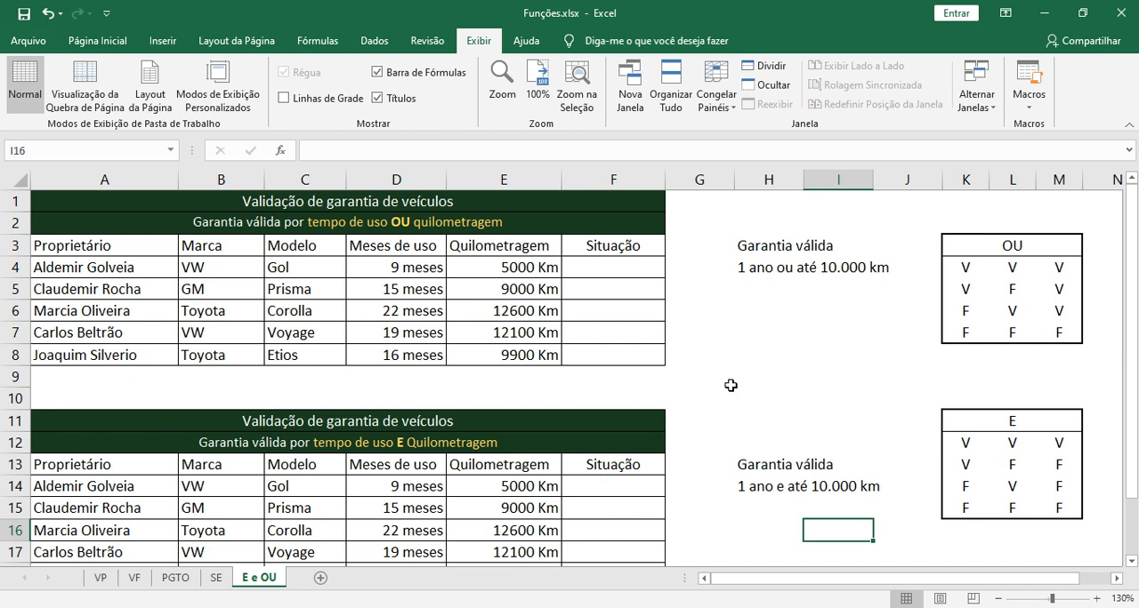
Examine the heading and the first row of conditions in the OU truth table
{"action": "left_click", "coordinate": [1015, 235]}
{"action": "left_click", "coordinate": [978, 274]}
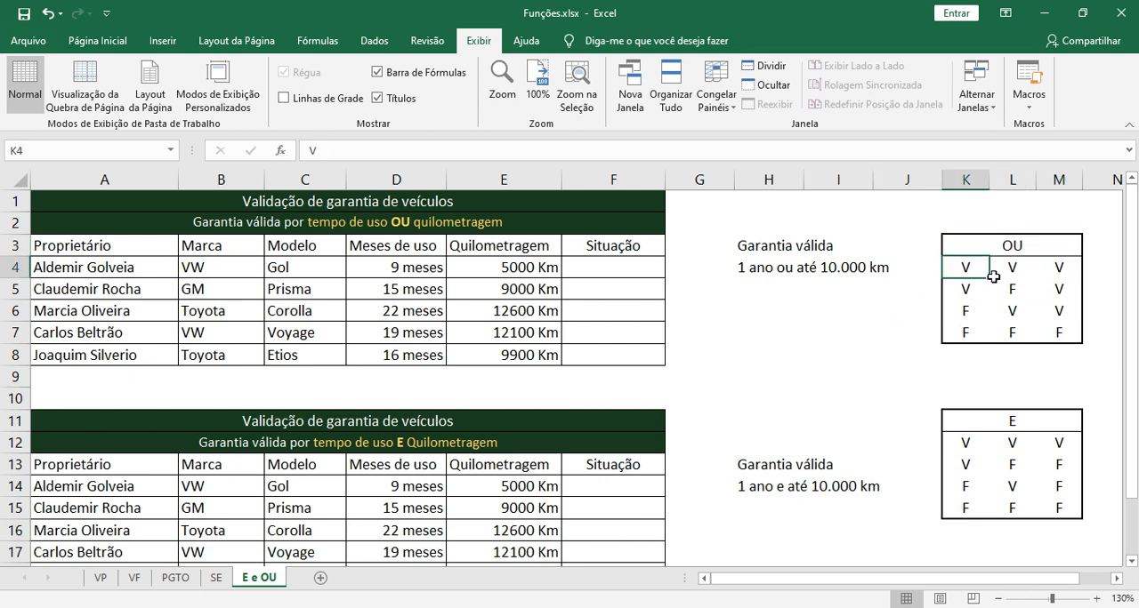
{"action": "left_click", "coordinate": [1004, 270]}
{"action": "left_click", "coordinate": [964, 268]}
{"action": "left_click", "coordinate": [1004, 270]}
{"action": "left_click", "coordinate": [973, 272]}
Enter the example sentence "Se chover ou ventar irei de carro" in cell H9
{"action": "left_click", "coordinate": [907, 377]}
{"action": "left_click", "coordinate": [779, 380]}
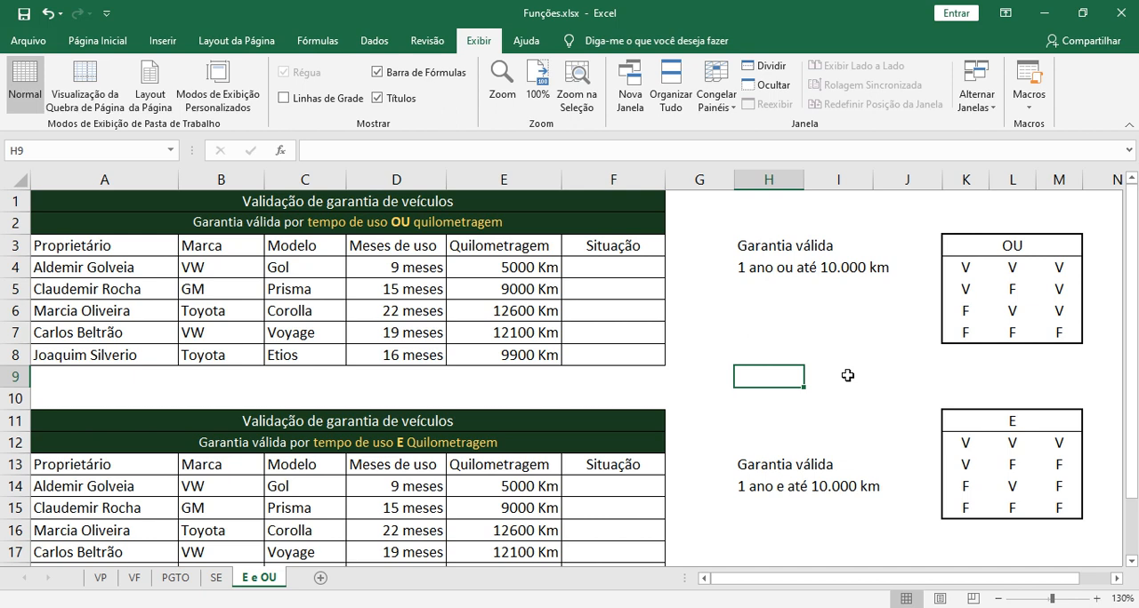
{"action": "type", "text": "Se cho"}
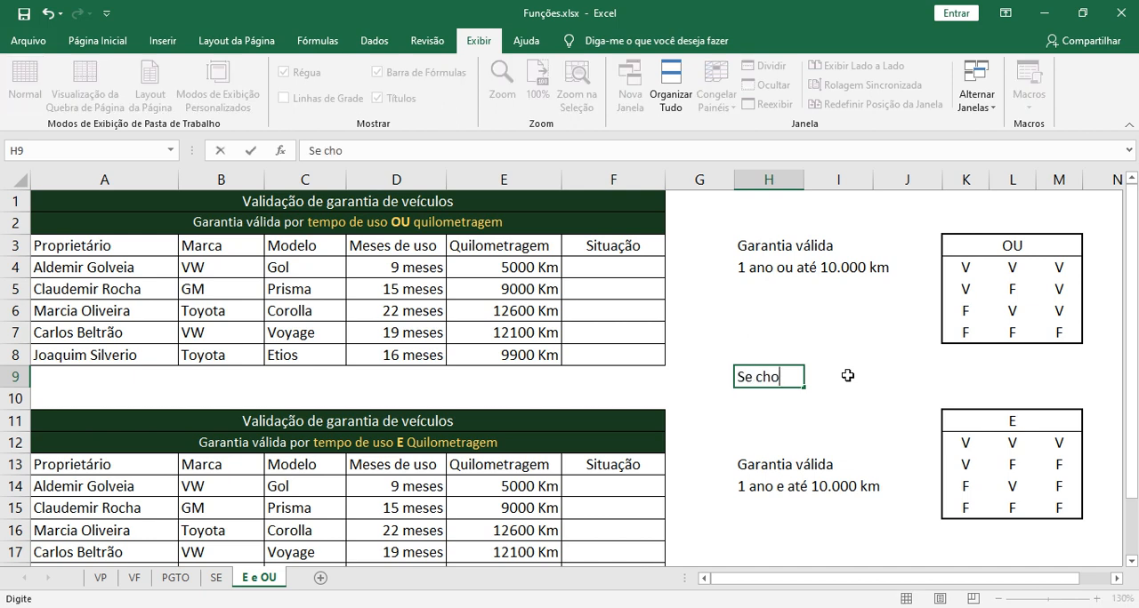
{"action": "type", "text": "ver ou ven"}
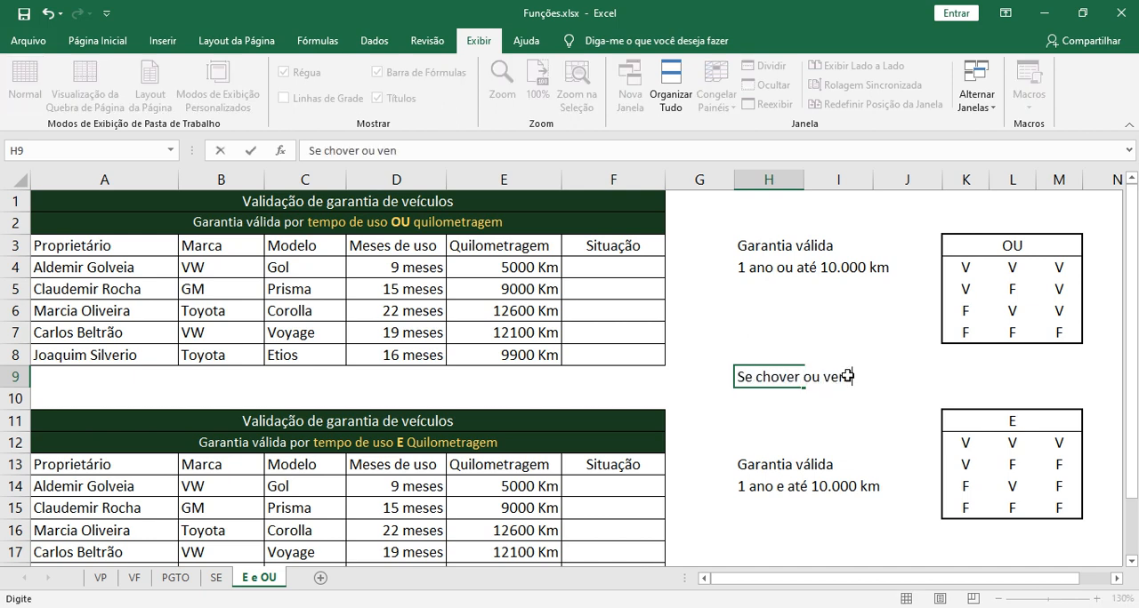
{"action": "type", "text": "tar irei de carro"}
{"action": "key", "text": "ctrl+Return"}
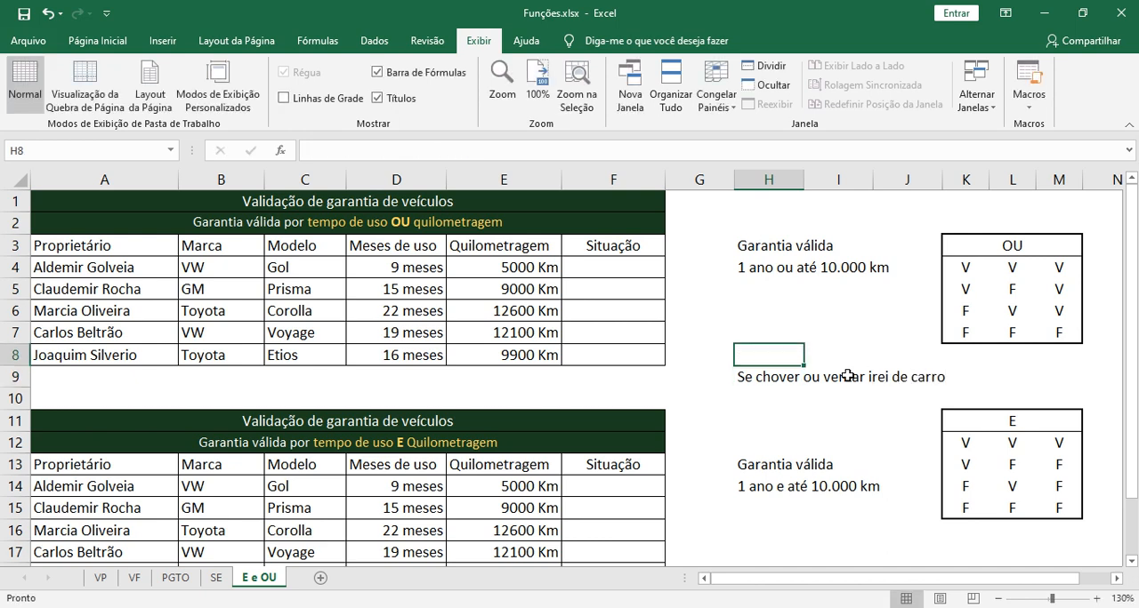
{"action": "double_click", "coordinate": [774, 378]}
{"action": "left_click_drag", "start_coordinate": [755, 378], "coordinate": [803, 380]}
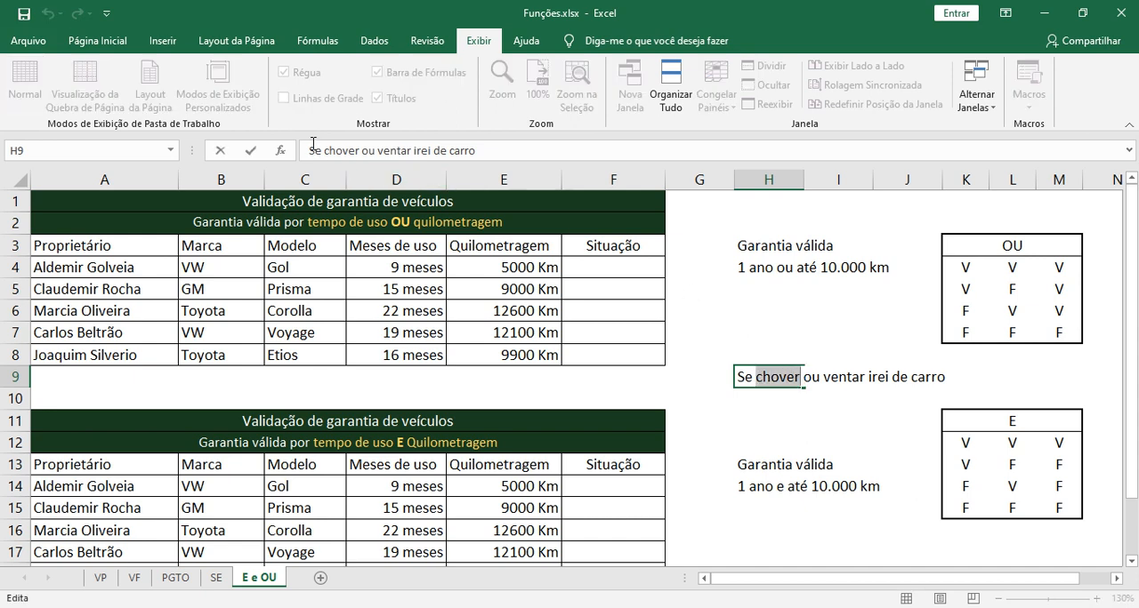
{"action": "key", "text": "Escape"}
{"action": "left_click", "coordinate": [35, 41]}
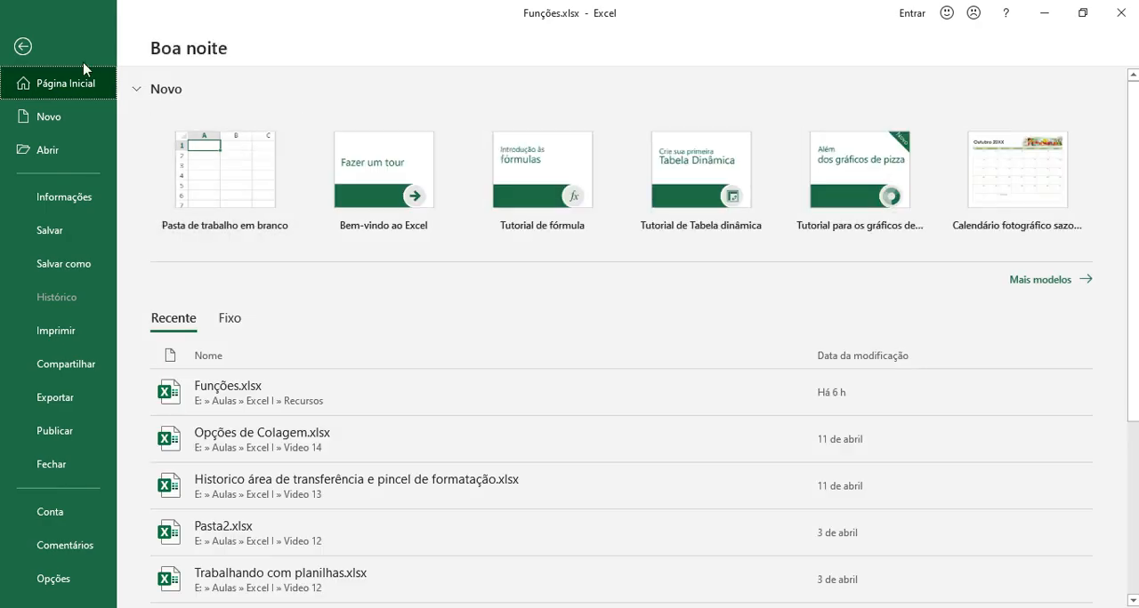
{"action": "left_click", "coordinate": [26, 47]}
Try underlining the whole sentence in cell H9 and undo the underline
{"action": "left_click", "coordinate": [98, 41]}
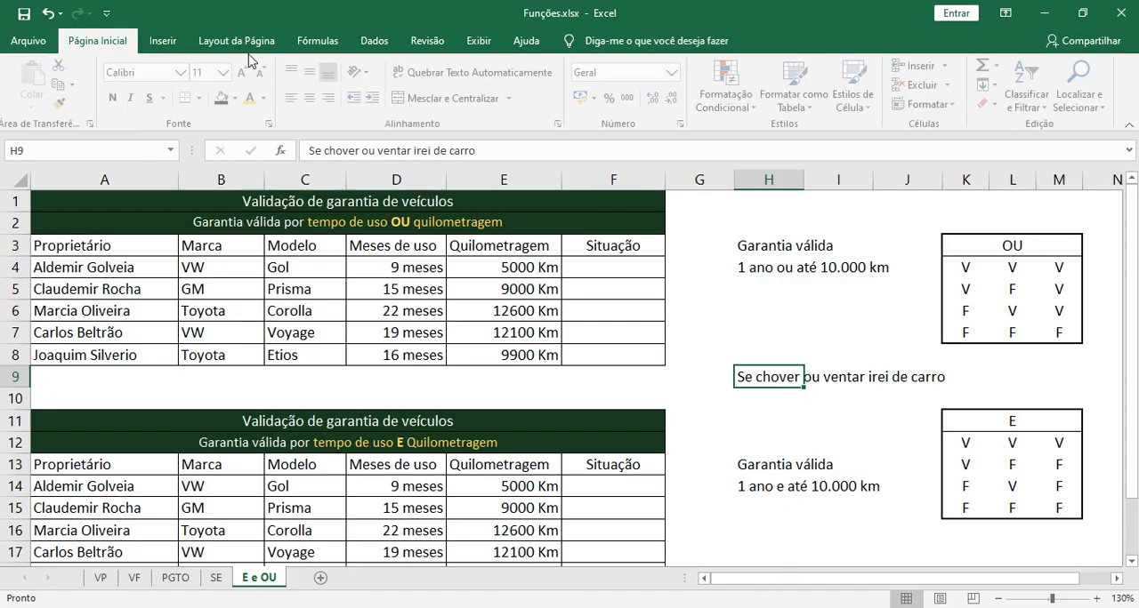
{"action": "left_click", "coordinate": [153, 98]}
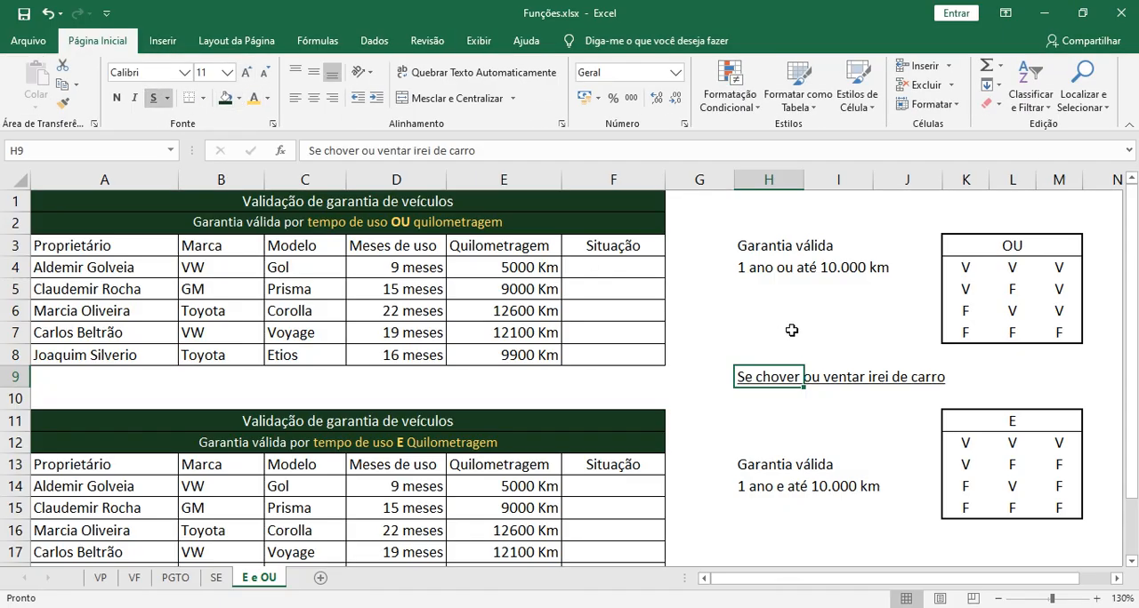
{"action": "key", "text": "ctrl+z"}
Make only the word "chover" bold within the sentence in cell H9
{"action": "double_click", "coordinate": [764, 378]}
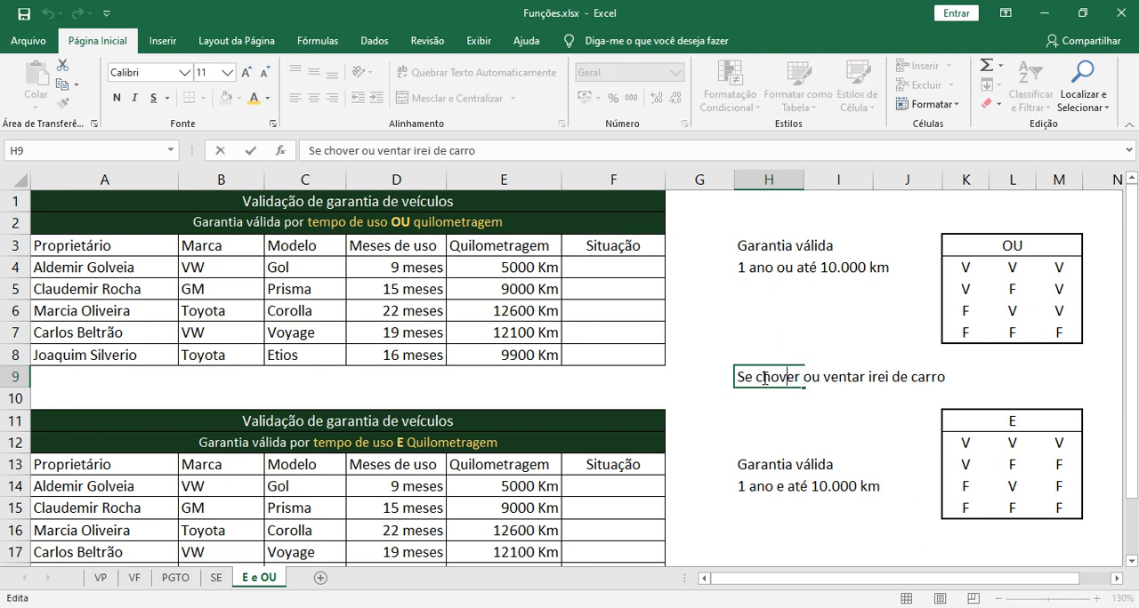
{"action": "left_click_drag", "start_coordinate": [755, 377], "coordinate": [800, 377]}
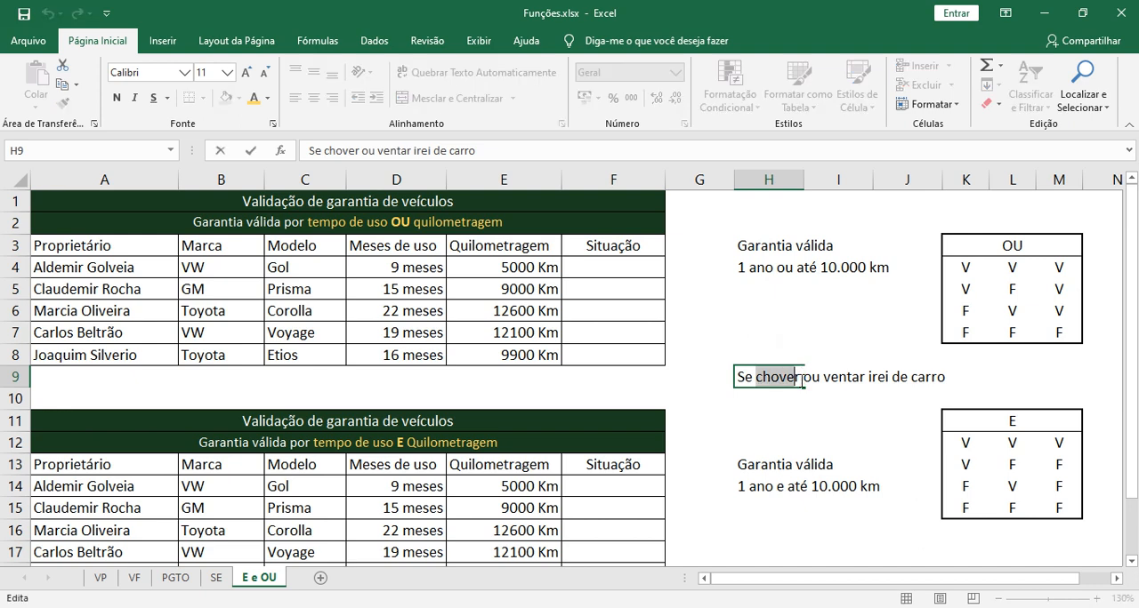
{"action": "left_click", "coordinate": [269, 102]}
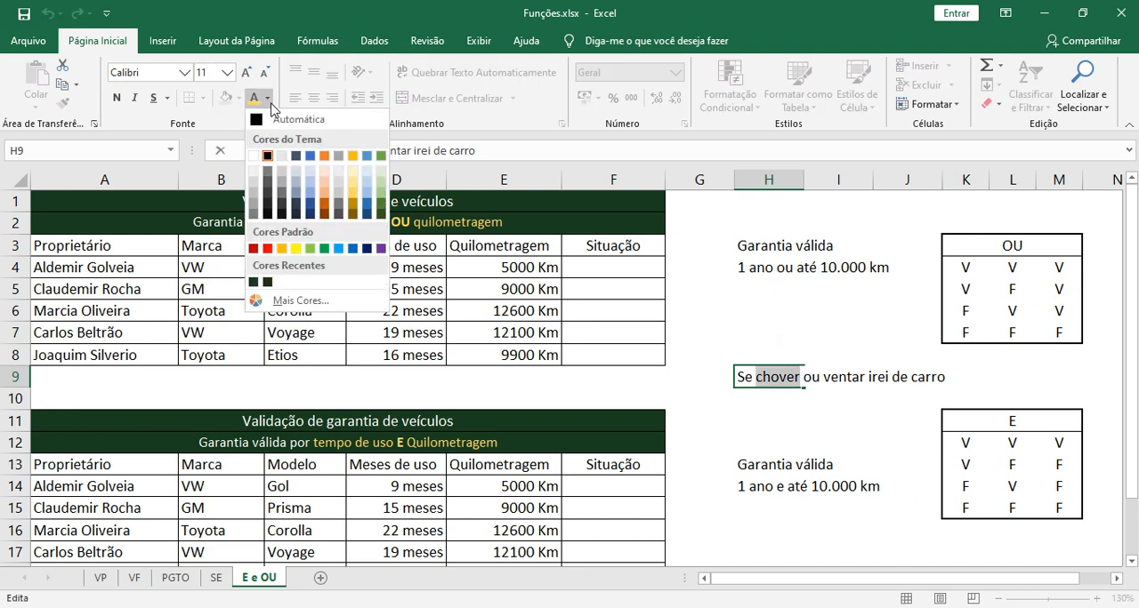
{"action": "left_click", "coordinate": [269, 102]}
{"action": "left_click", "coordinate": [117, 98]}
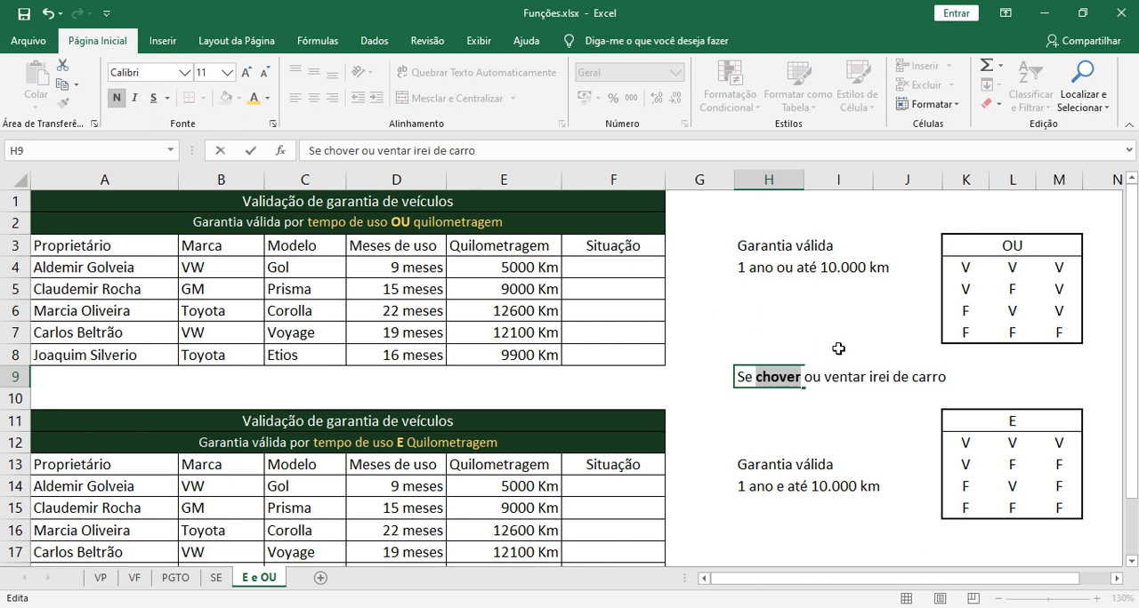
Make "ventar" and "irei de carro" bold in the H9 sentence and finish editing the cell
{"action": "left_click", "coordinate": [831, 379]}
{"action": "left_click_drag", "start_coordinate": [825, 379], "coordinate": [866, 379]}
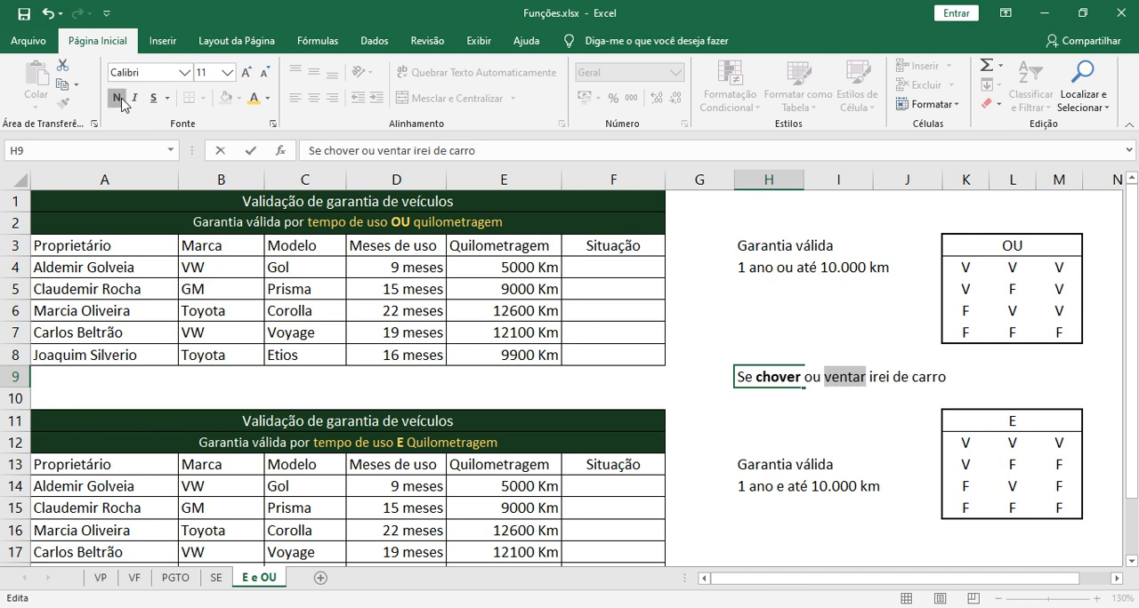
{"action": "left_click", "coordinate": [117, 97]}
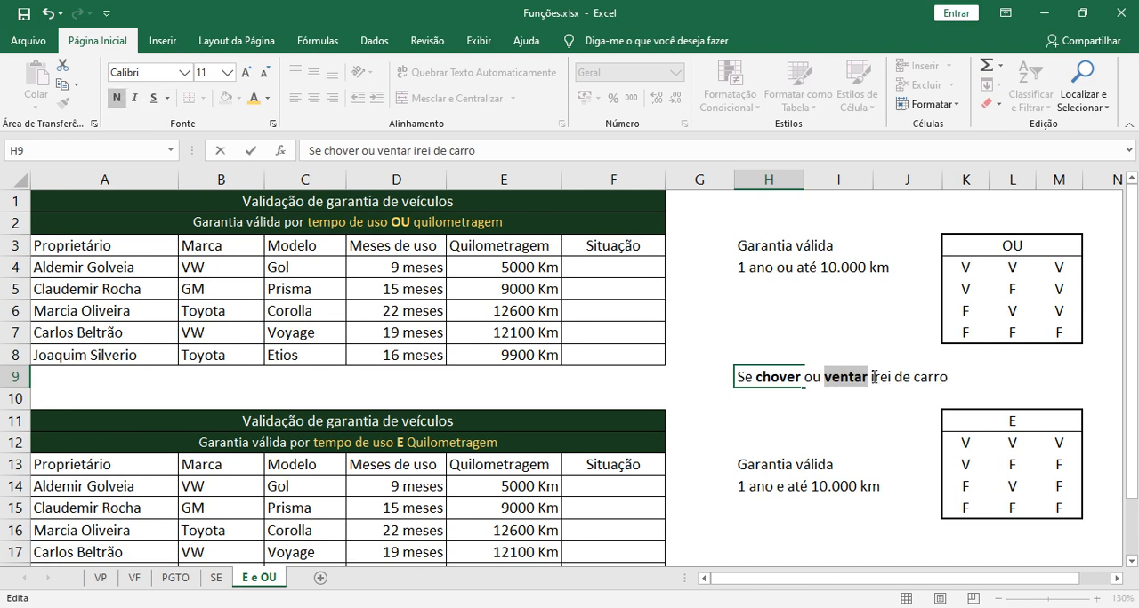
{"action": "left_click_drag", "start_coordinate": [871, 377], "coordinate": [948, 380]}
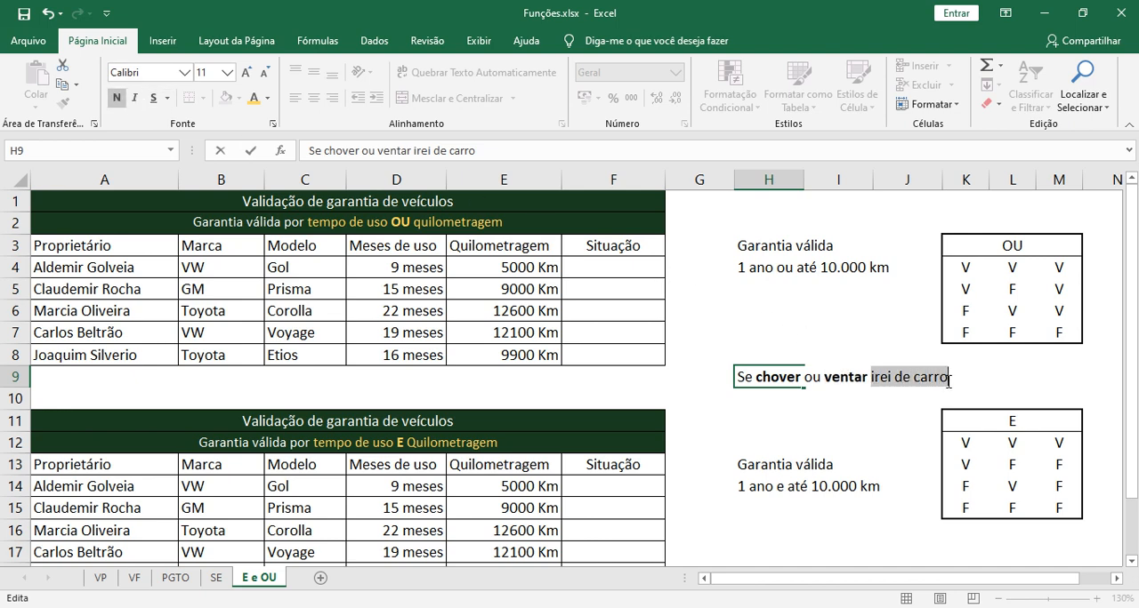
{"action": "key", "text": "ctrl+n"}
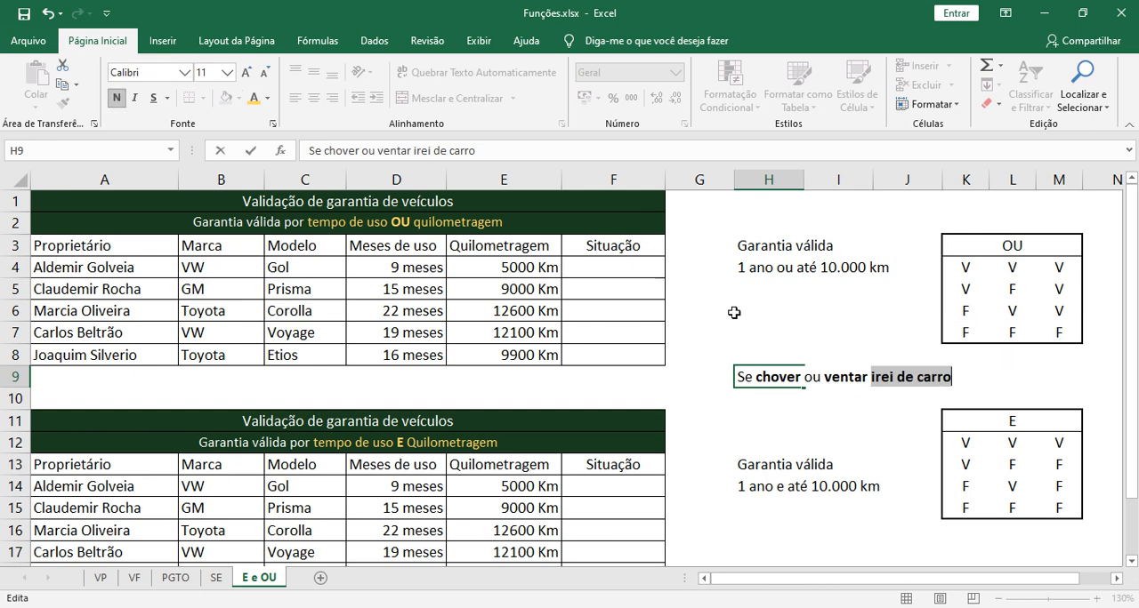
{"action": "left_click", "coordinate": [902, 414]}
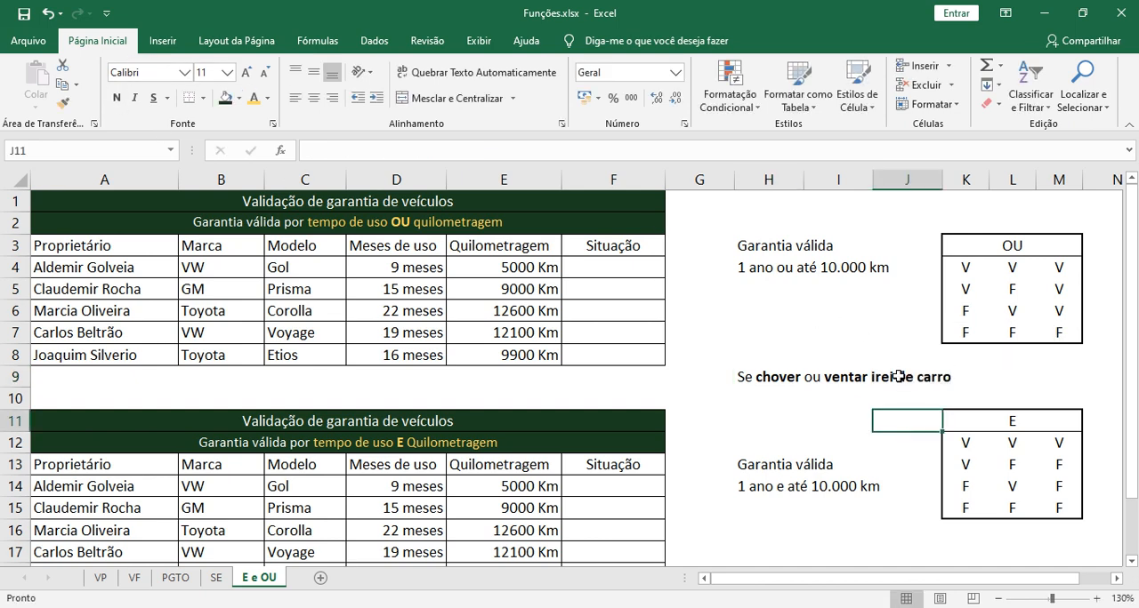
Review the conditions "chover" and "ventar" in the H9 sentence against the OU truth table
{"action": "left_click", "coordinate": [793, 379]}
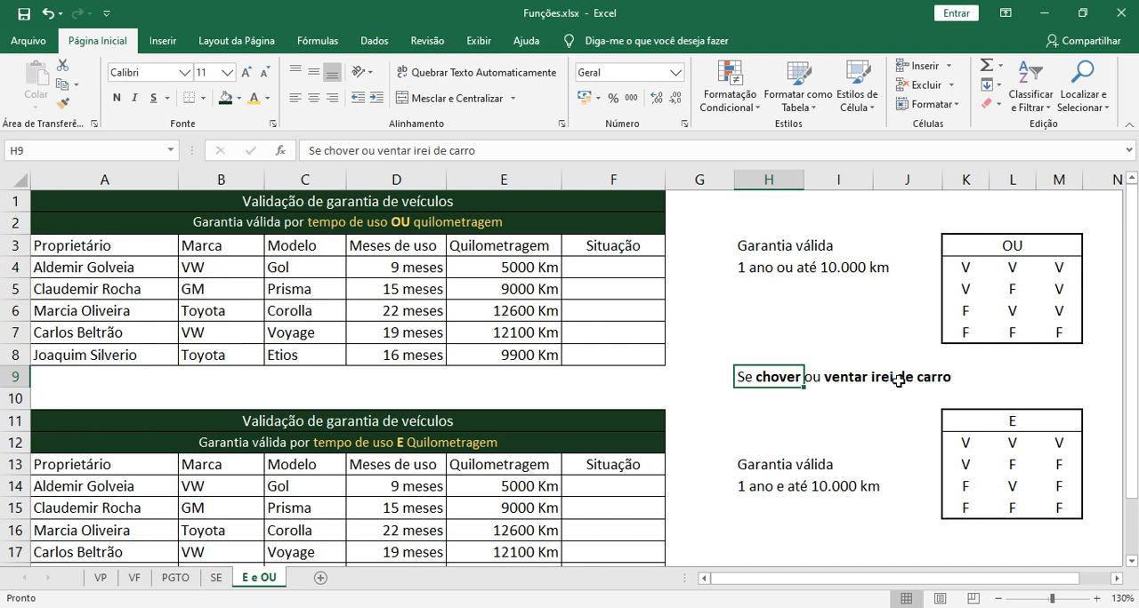
{"action": "double_click", "coordinate": [779, 377]}
{"action": "left_click_drag", "start_coordinate": [756, 377], "coordinate": [802, 377]}
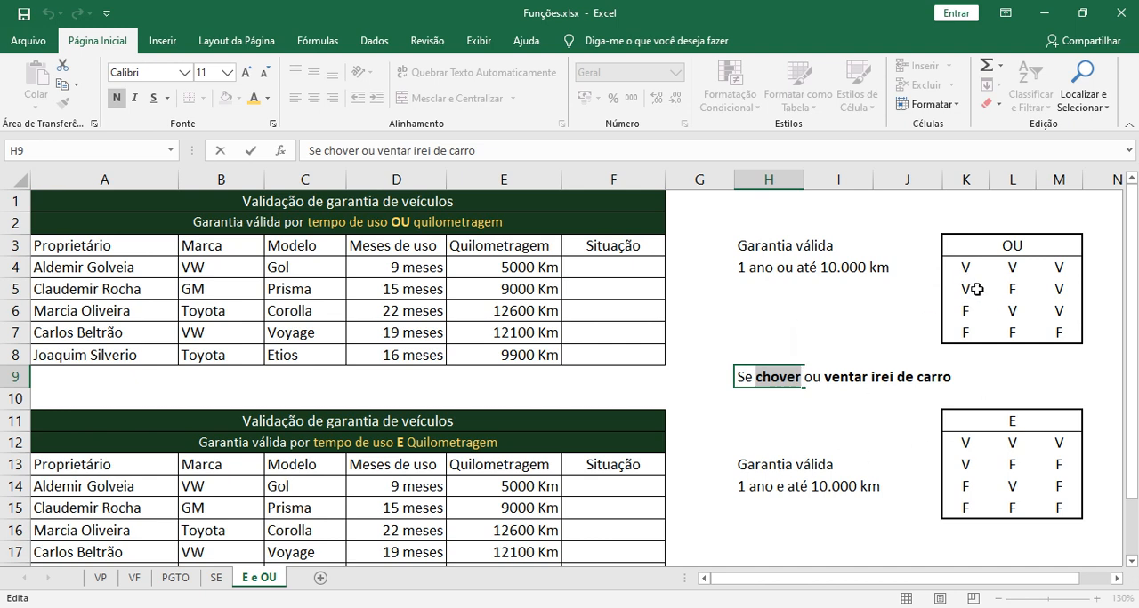
{"action": "left_click_drag", "start_coordinate": [826, 377], "coordinate": [870, 377]}
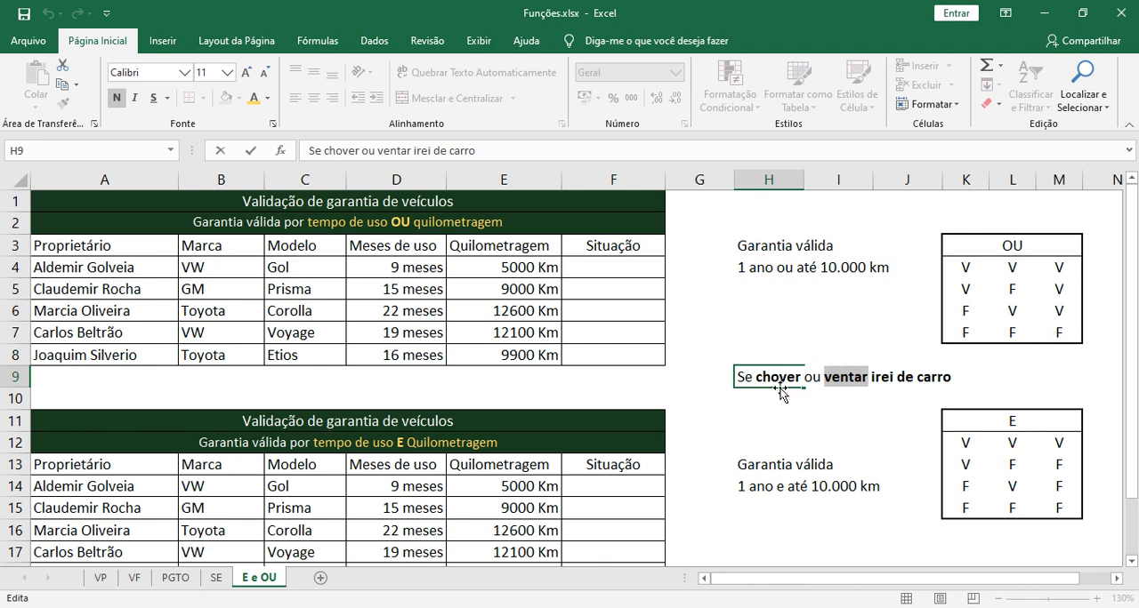
{"action": "left_click", "coordinate": [889, 377]}
{"action": "left_click", "coordinate": [764, 429]}
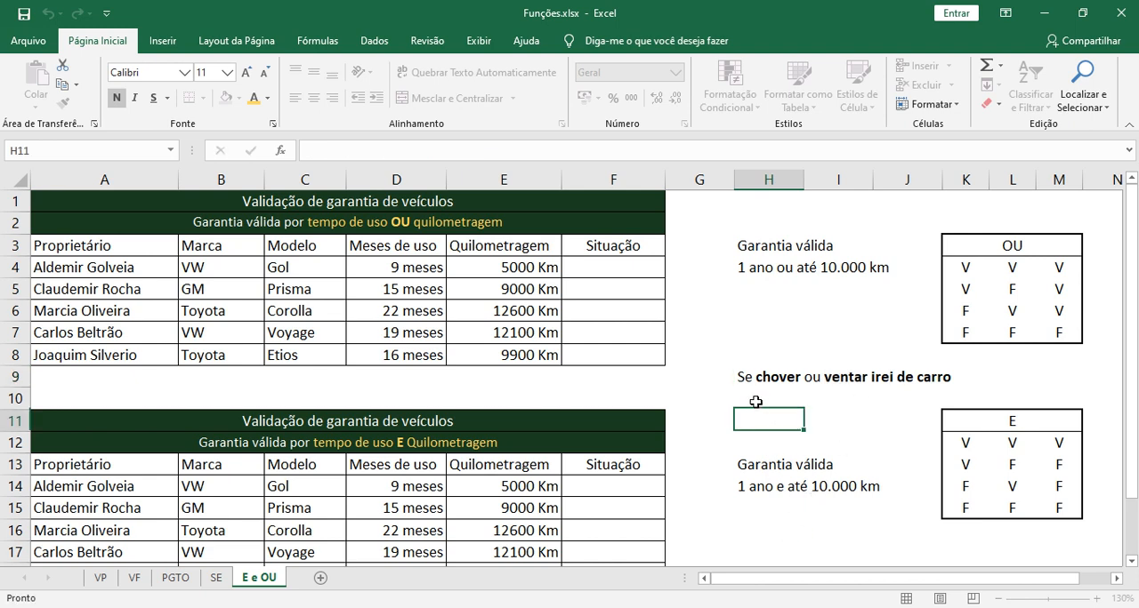
Copy the example sentence from cell H9 to cell H17, below the E truth table
{"action": "left_click", "coordinate": [753, 379]}
{"action": "key", "text": "ctrl+c"}
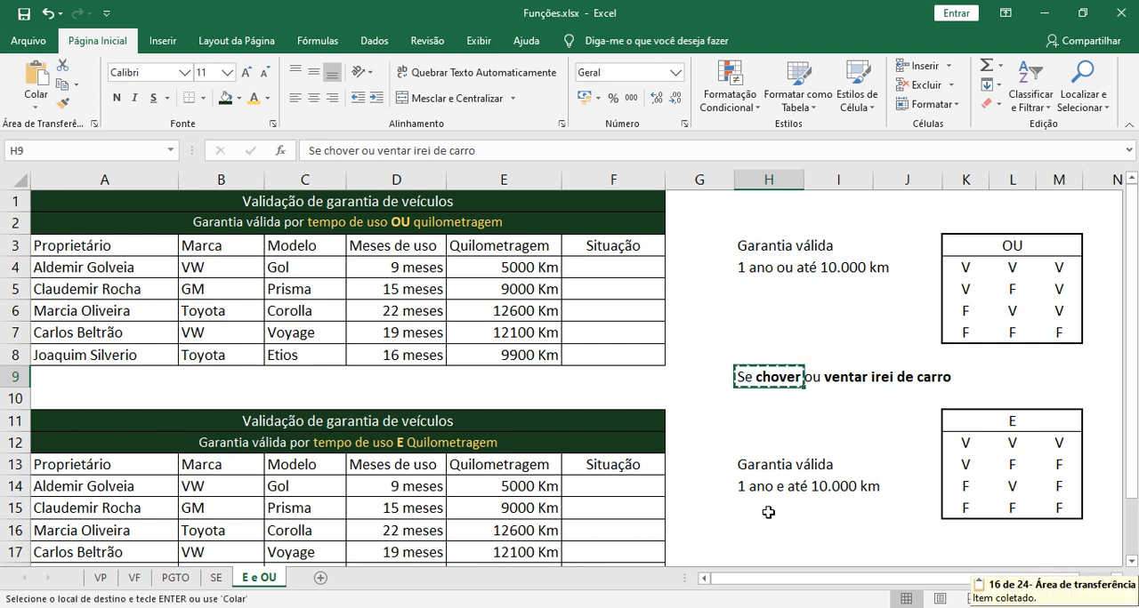
{"action": "left_click", "coordinate": [740, 551]}
{"action": "key", "text": "ctrl+v"}
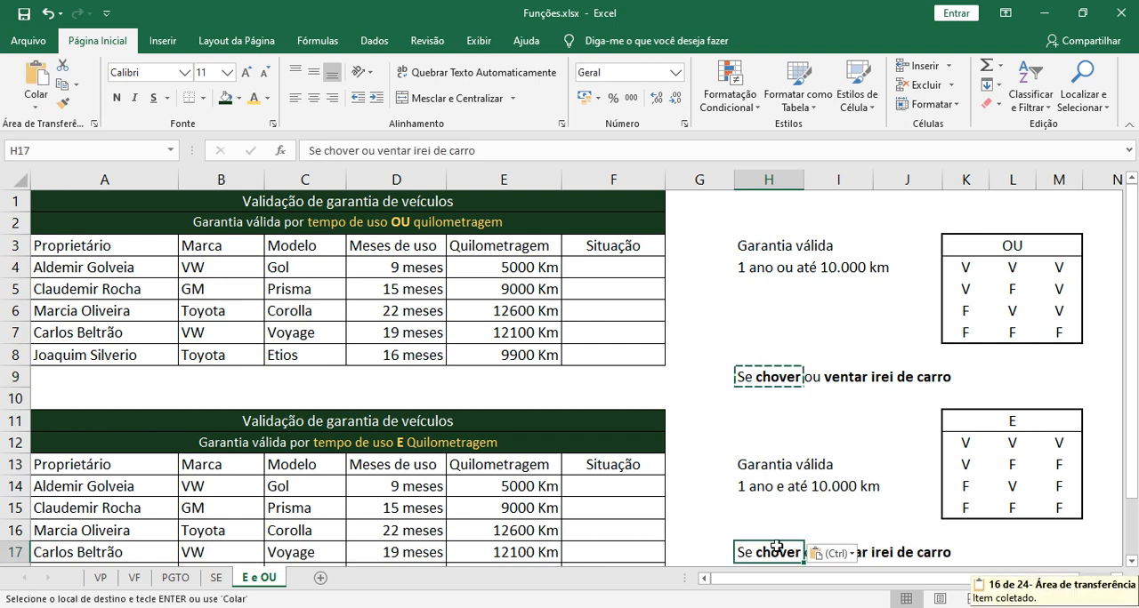
Replace "ou" with "e" in cell H17 so the sentence reads "Se chover e ventar irei de carro"
{"action": "double_click", "coordinate": [806, 552]}
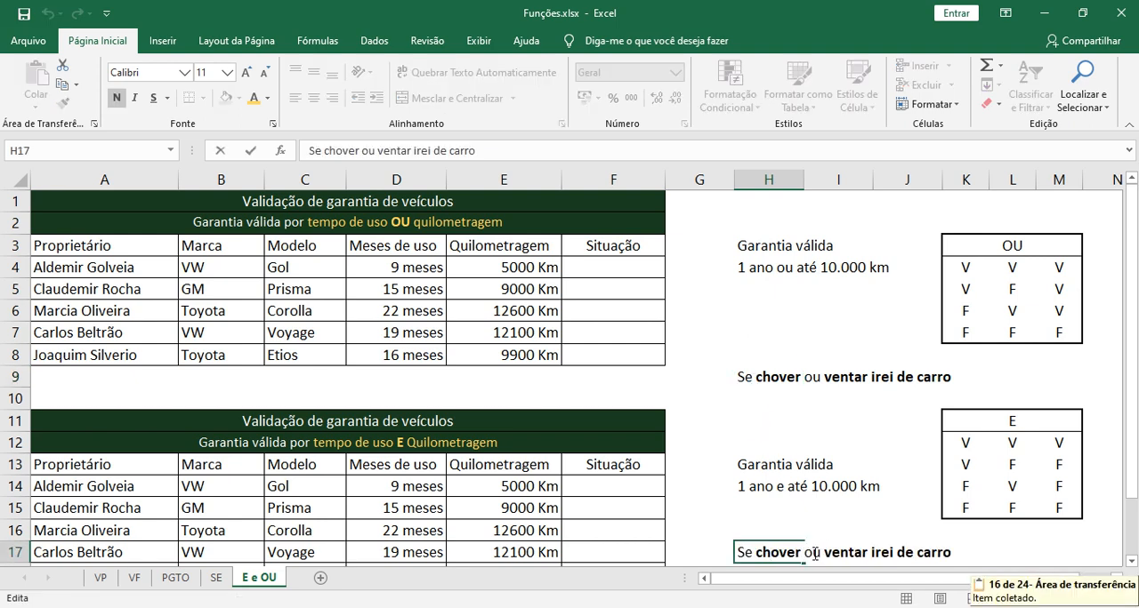
{"action": "double_click", "coordinate": [814, 553]}
{"action": "type", "text": "e"}
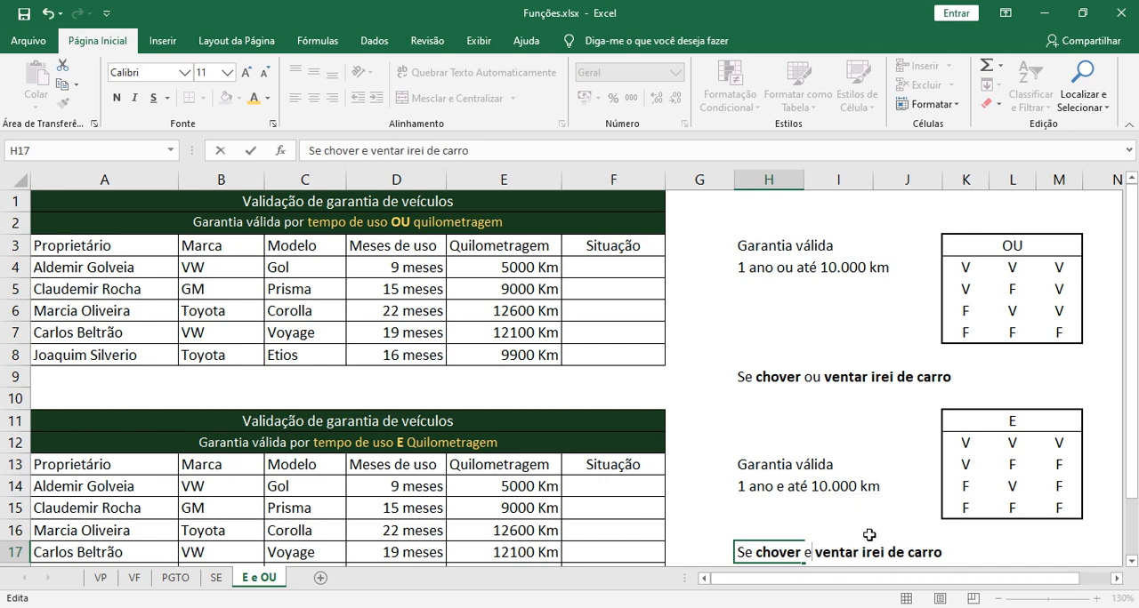
{"action": "left_click", "coordinate": [864, 531]}
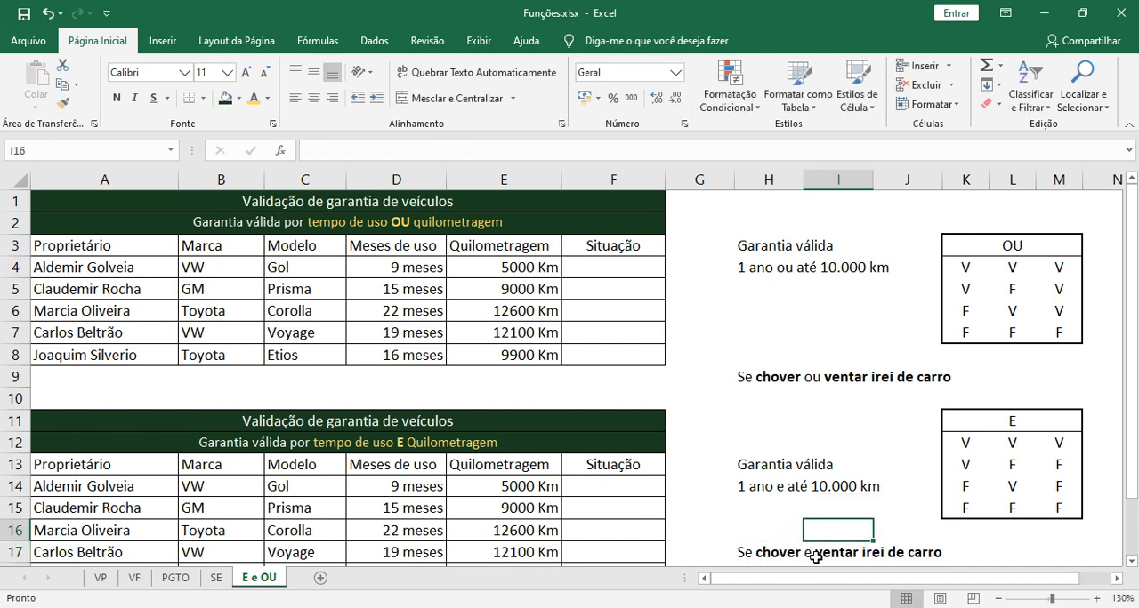
Examine the two conditions "chover" and "ventar" and the outcome "irei de carro" in the H17 sentence
{"action": "double_click", "coordinate": [770, 553]}
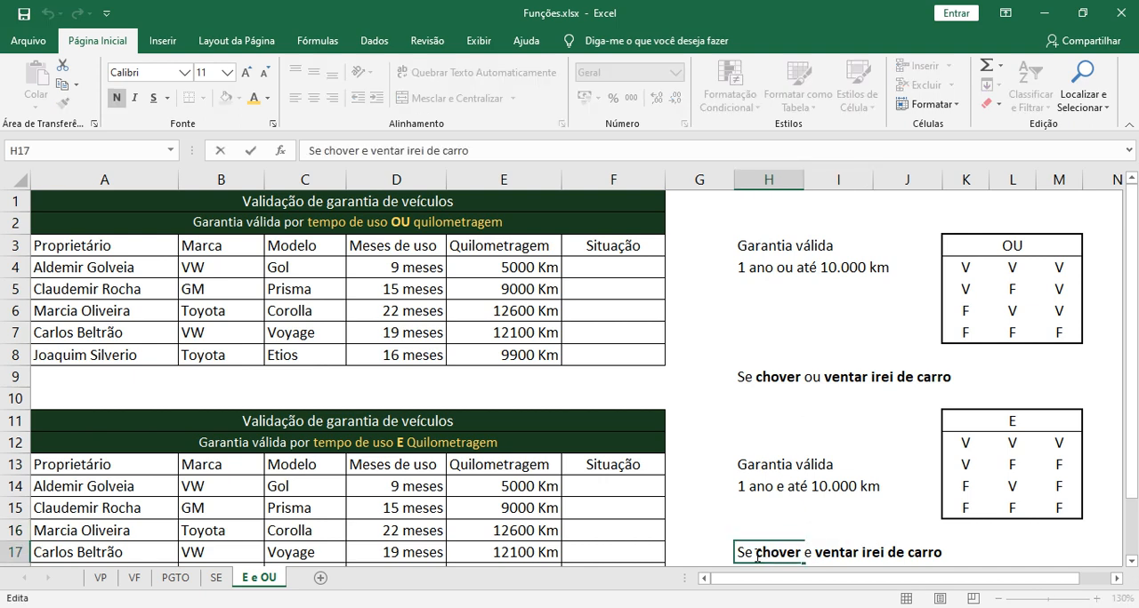
{"action": "left_click_drag", "start_coordinate": [755, 553], "coordinate": [858, 557]}
{"action": "left_click", "coordinate": [857, 559]}
{"action": "left_click_drag", "start_coordinate": [862, 553], "coordinate": [942, 553]}
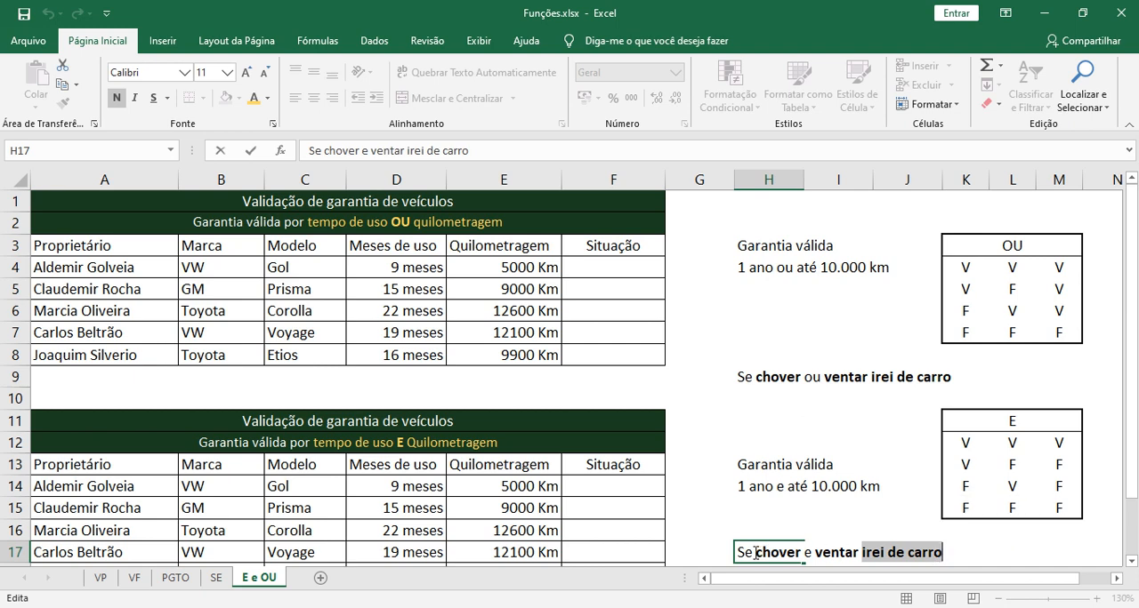
{"action": "left_click_drag", "start_coordinate": [755, 553], "coordinate": [795, 553]}
{"action": "left_click", "coordinate": [815, 554]}
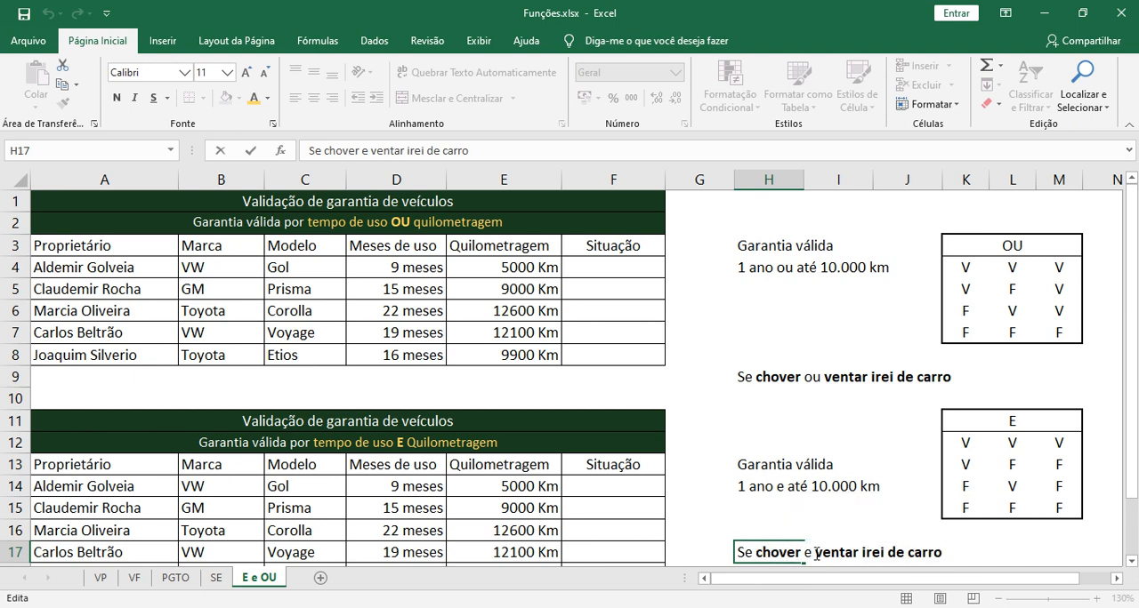
{"action": "double_click", "coordinate": [773, 553]}
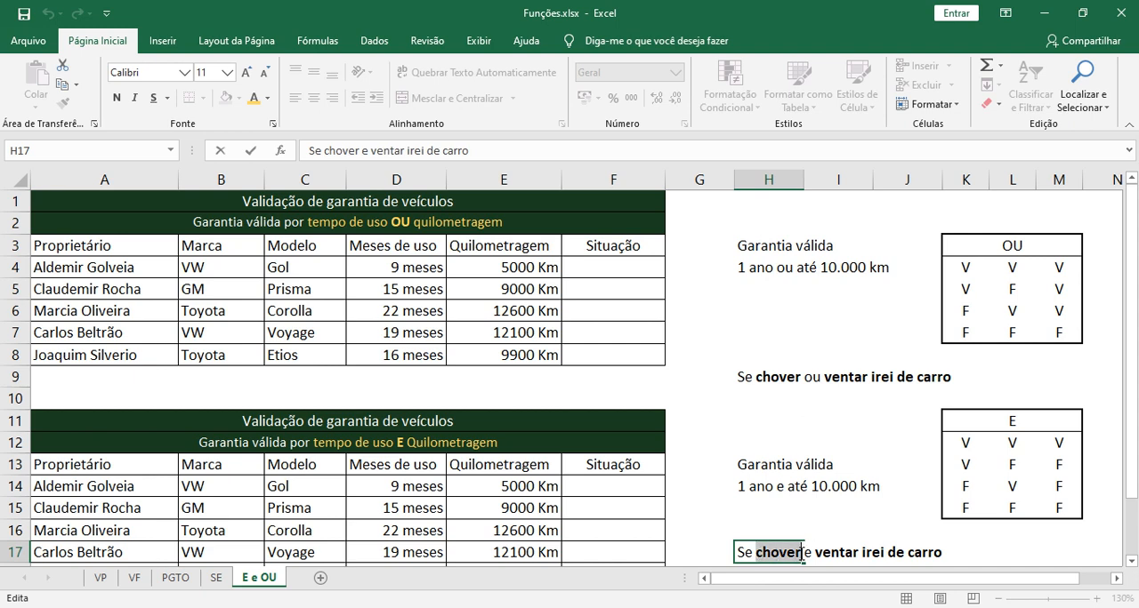
{"action": "left_click_drag", "start_coordinate": [815, 553], "coordinate": [859, 553]}
Check row 13 of the E truth table, cells K13 to M13, against the example sentence in H17
{"action": "left_click", "coordinate": [971, 466]}
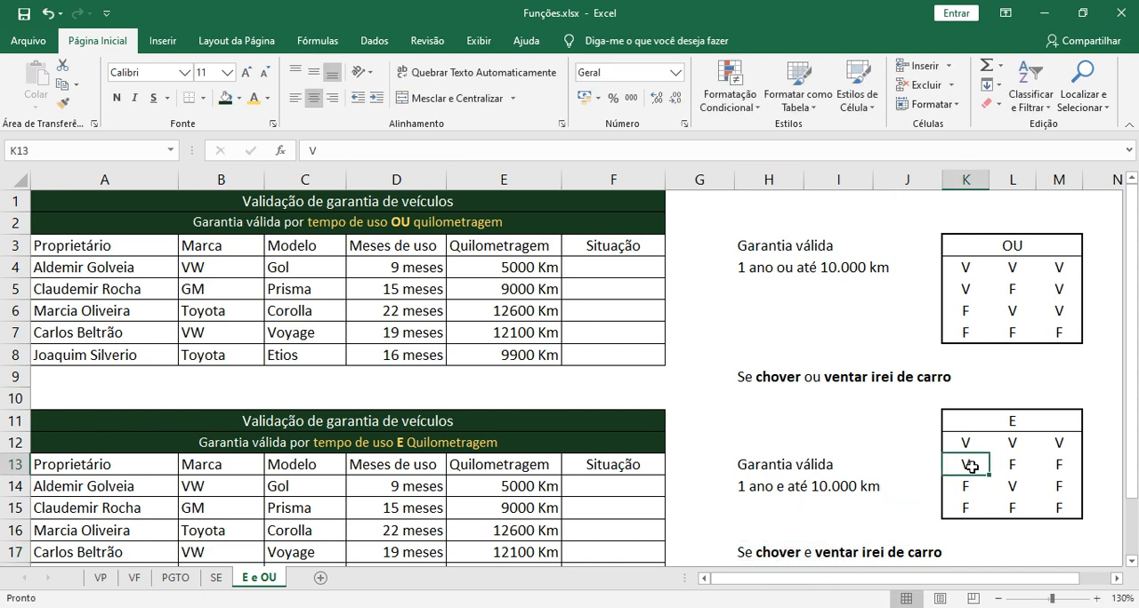
{"action": "left_click", "coordinate": [1008, 467]}
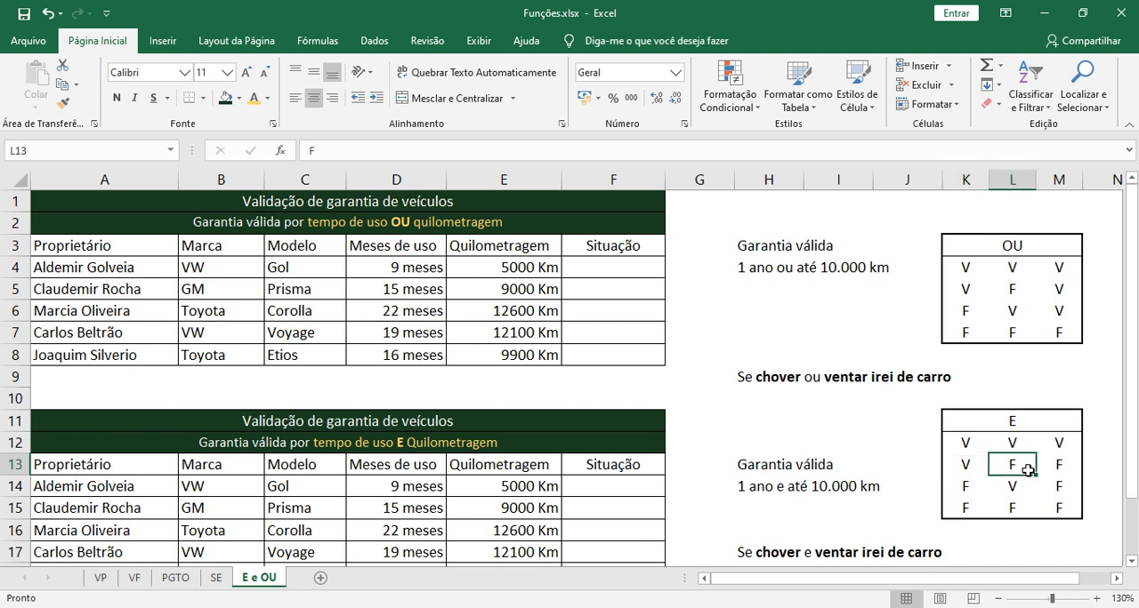
{"action": "left_click", "coordinate": [1057, 465]}
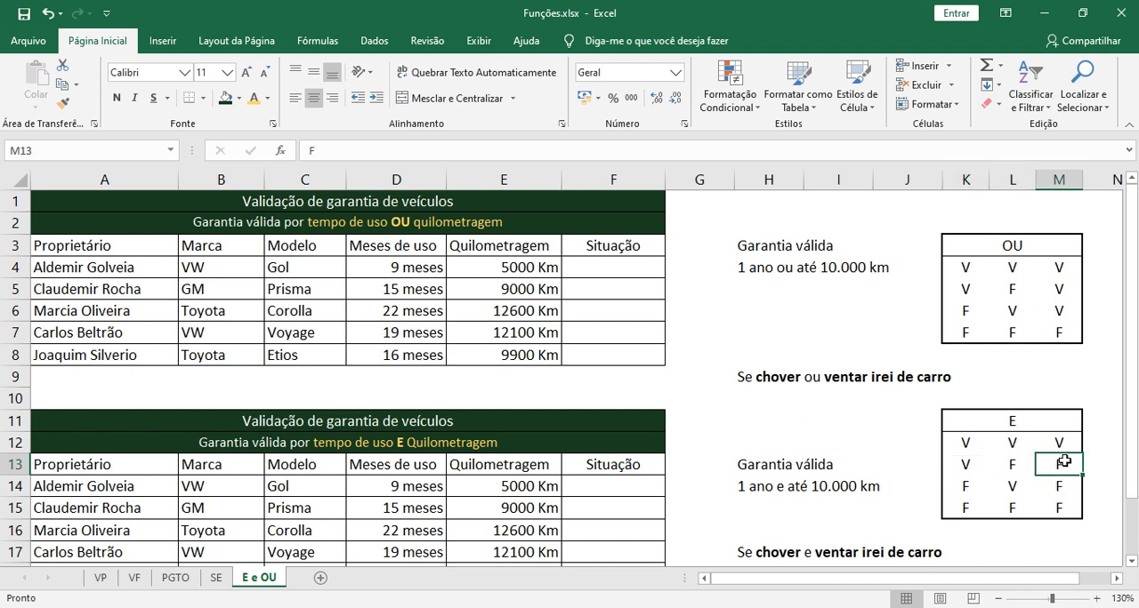
{"action": "left_click", "coordinate": [857, 554]}
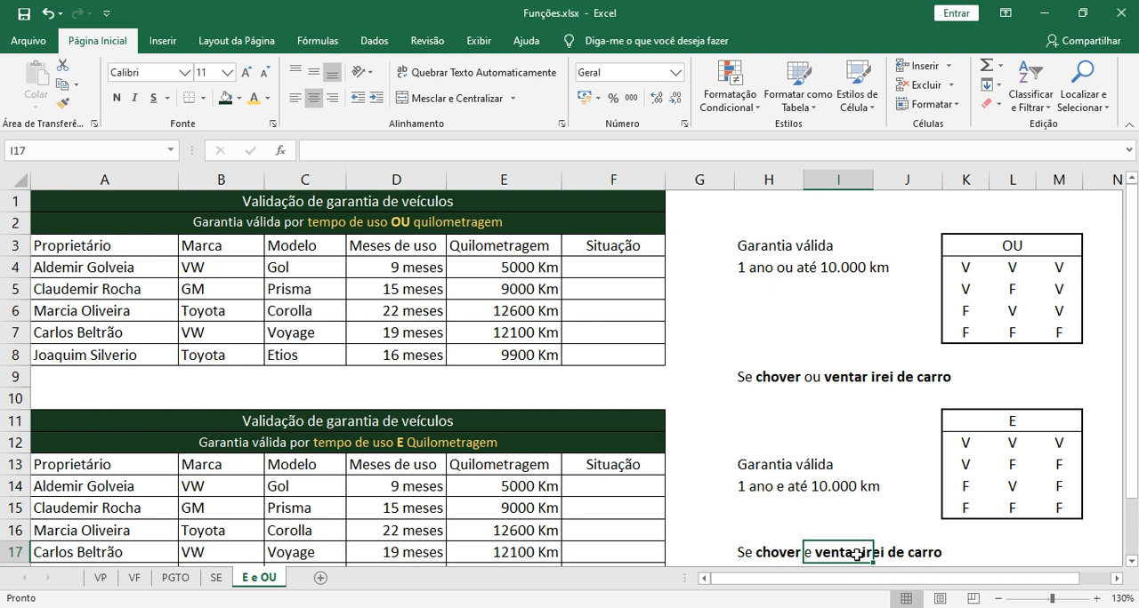
Examine the outcome "irei de carro" in the example sentence in cell H17
{"action": "double_click", "coordinate": [770, 552]}
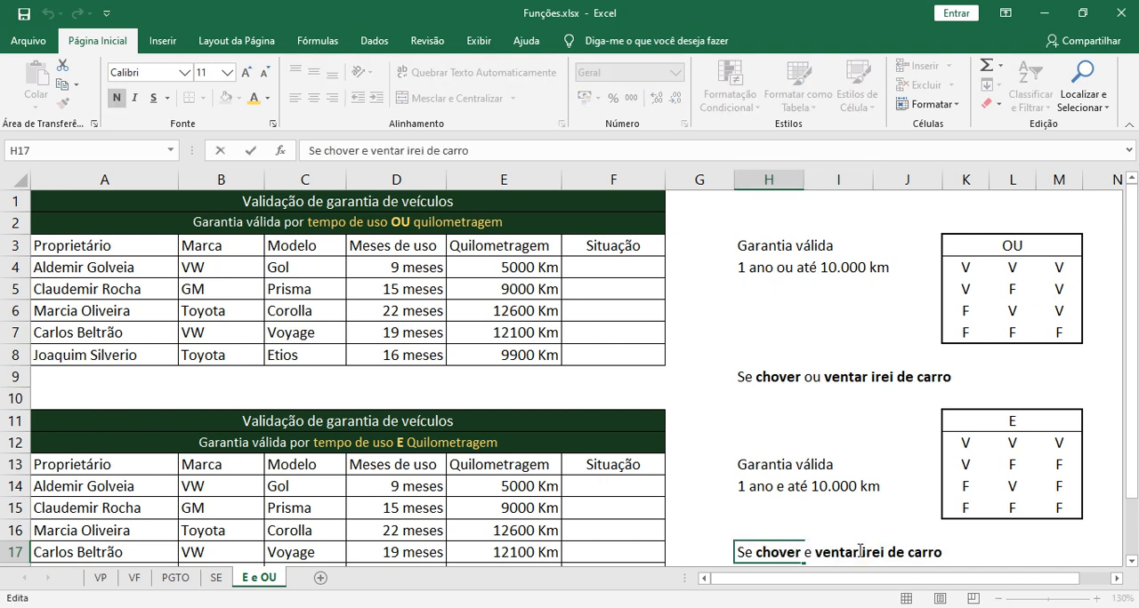
{"action": "left_click_drag", "start_coordinate": [861, 553], "coordinate": [941, 552]}
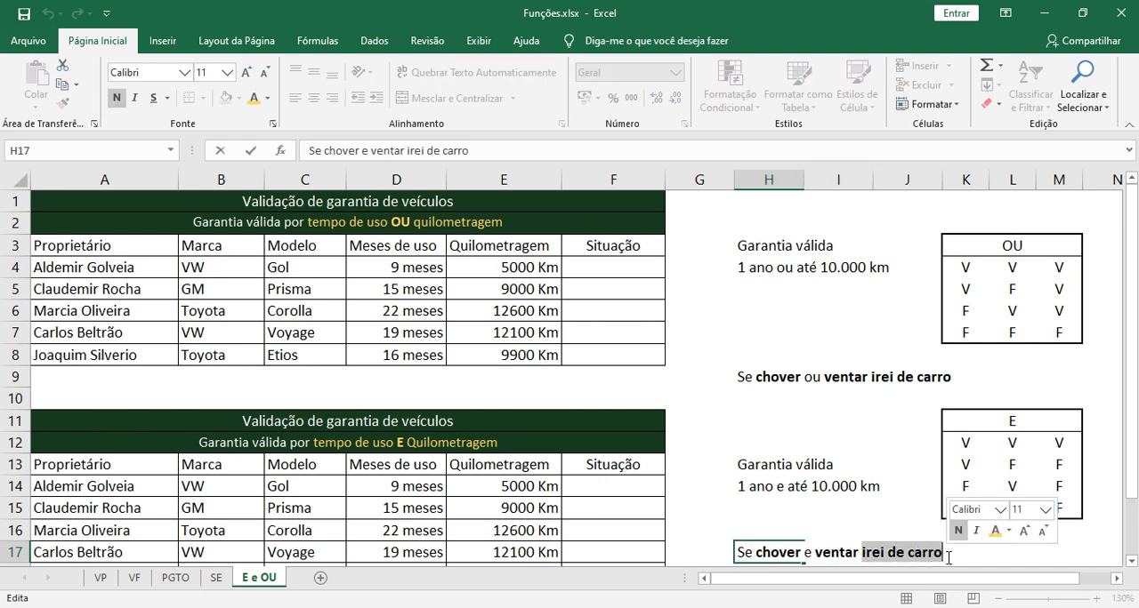
{"action": "left_click", "coordinate": [907, 528]}
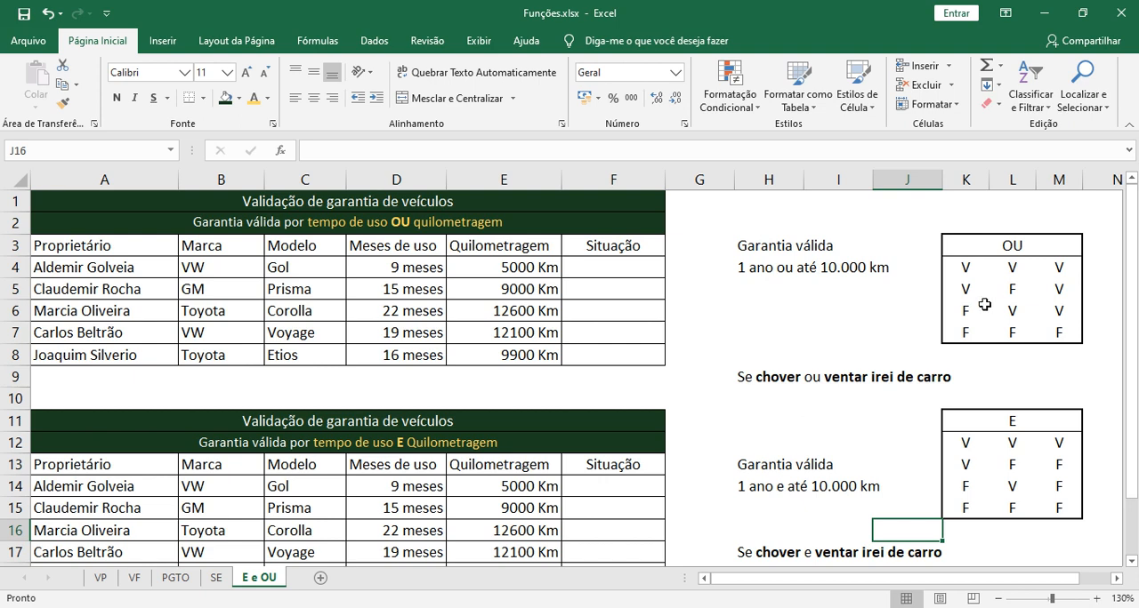
Review rows 4 and 5 of the OU truth table, comparing the two conditions with the result in column M
{"action": "left_click", "coordinate": [969, 267]}
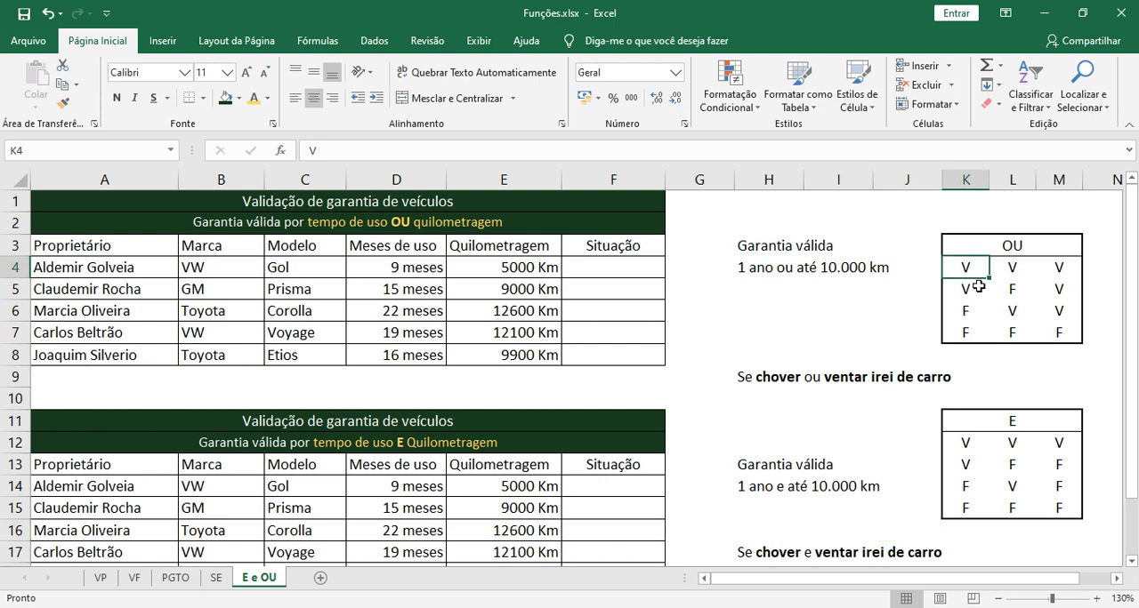
{"action": "left_click", "coordinate": [1012, 270]}
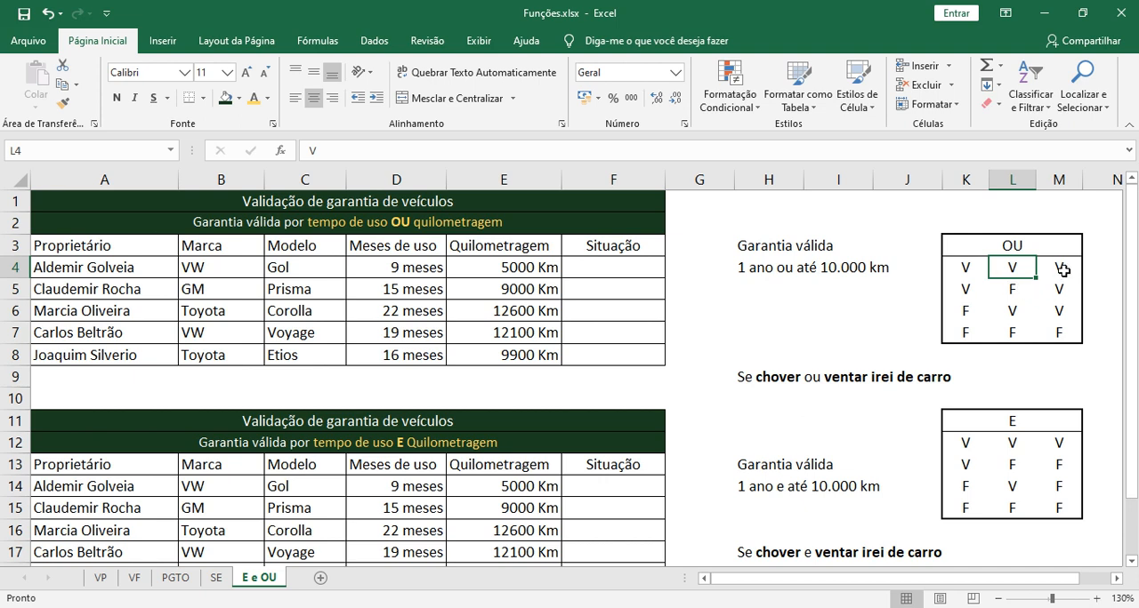
{"action": "left_click", "coordinate": [965, 289]}
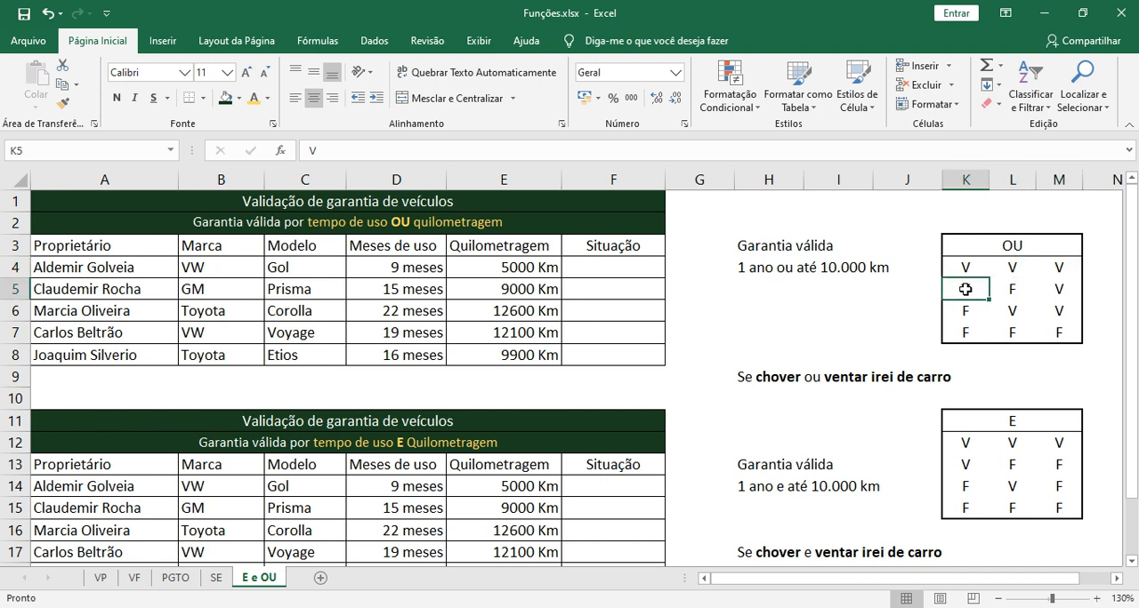
{"action": "left_click", "coordinate": [1011, 292]}
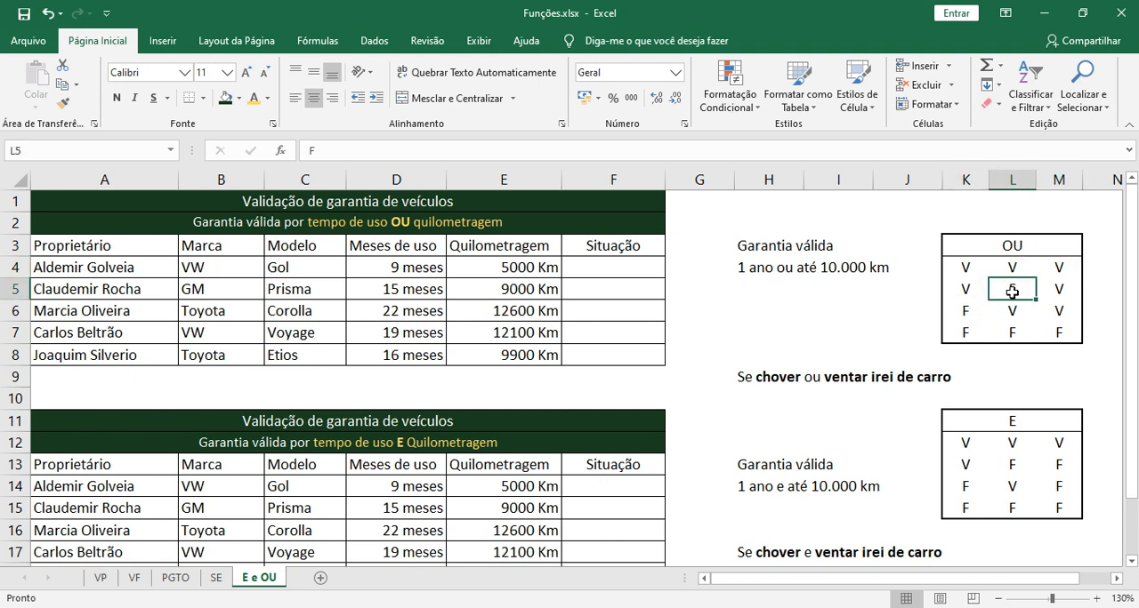
{"action": "left_click", "coordinate": [1060, 290]}
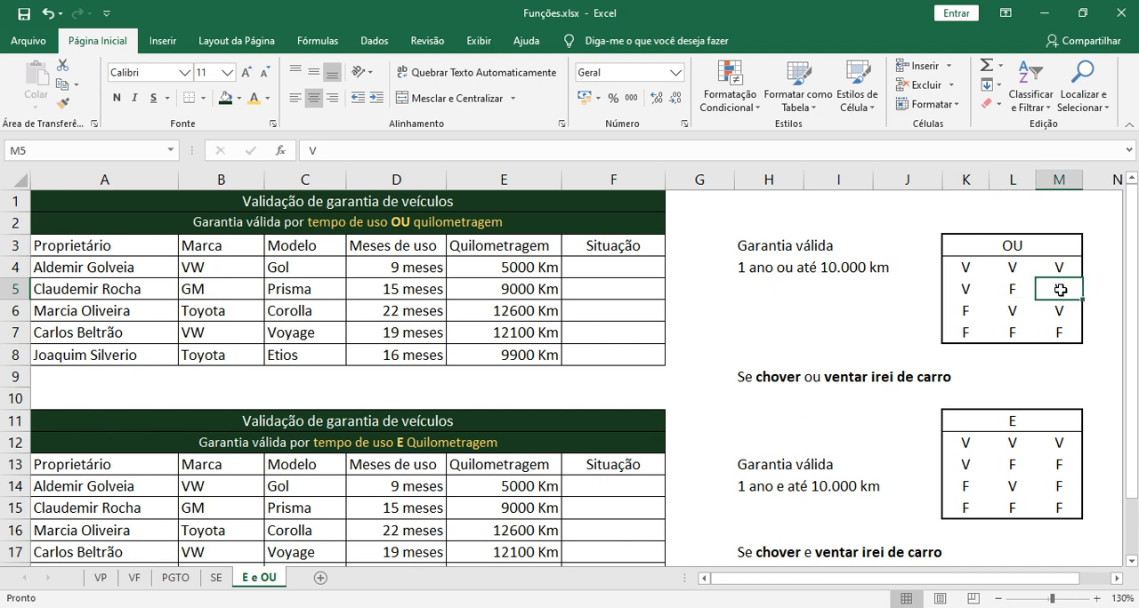
Review rows 6 and 7 of the OU truth table, then its OU heading
{"action": "left_click", "coordinate": [965, 312]}
{"action": "left_click", "coordinate": [1011, 311]}
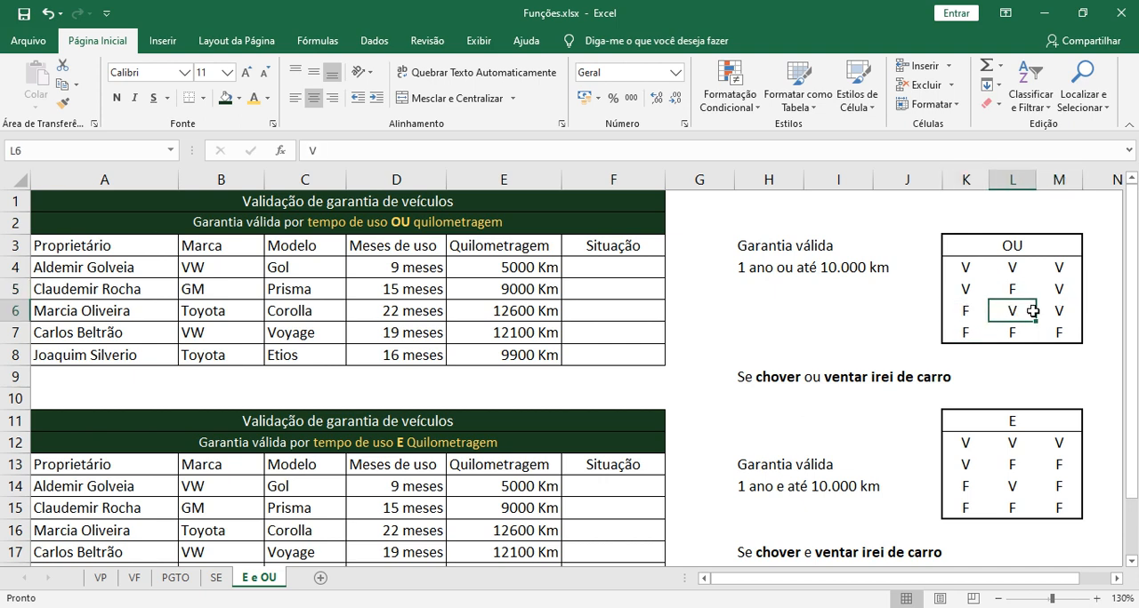
{"action": "left_click", "coordinate": [1059, 310]}
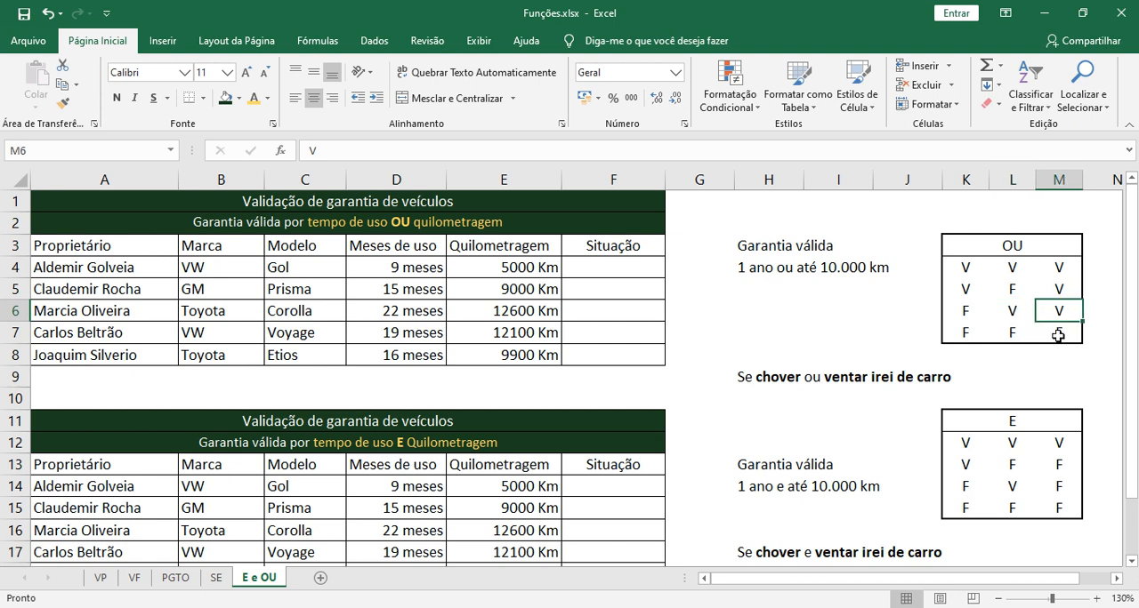
{"action": "left_click", "coordinate": [1059, 337]}
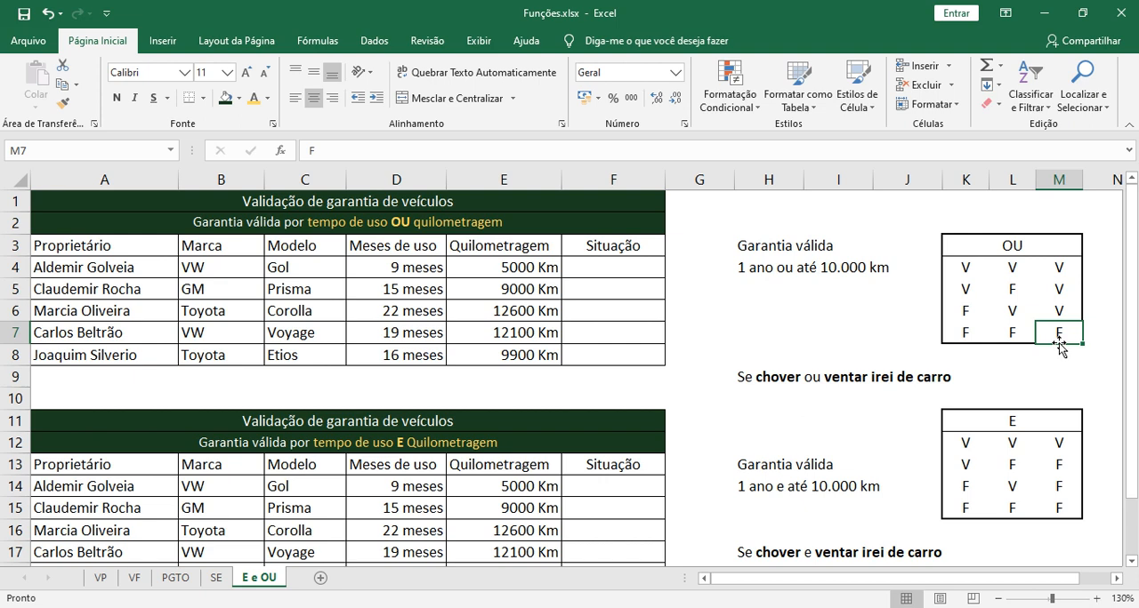
{"action": "left_click", "coordinate": [969, 332]}
{"action": "left_click", "coordinate": [1012, 331]}
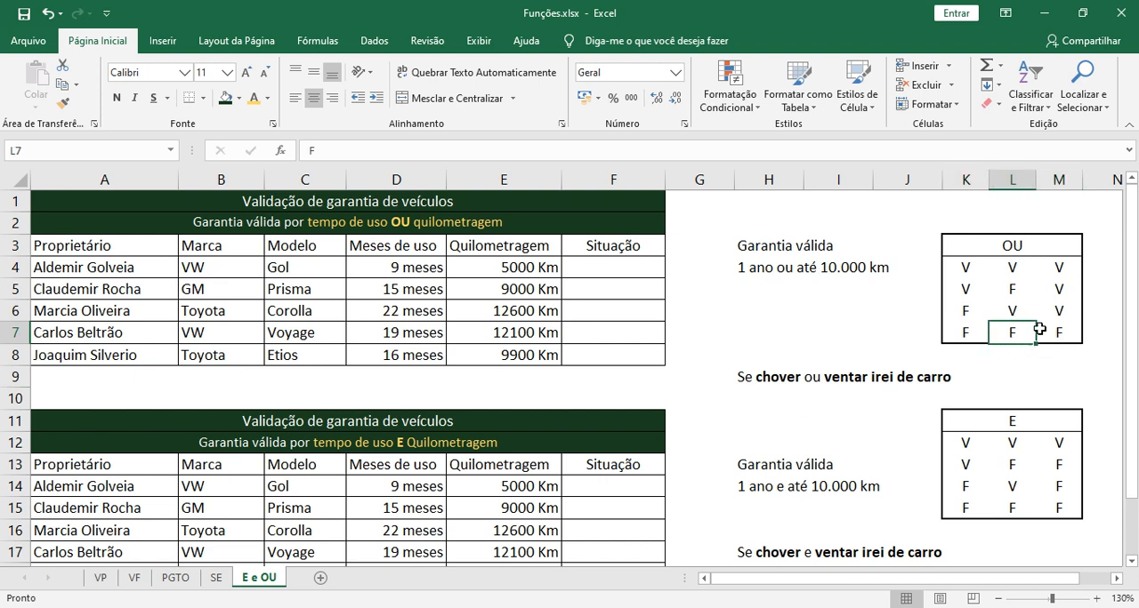
{"action": "left_click", "coordinate": [1016, 251]}
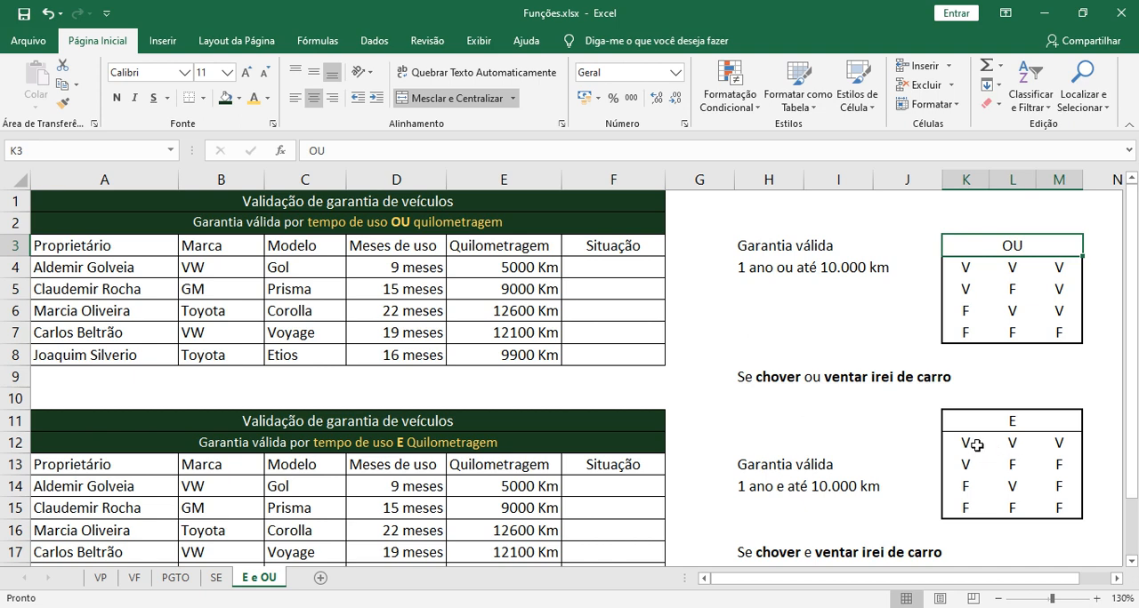
Check row 12 of the E truth table, comparing conditions K12 and L12 with result M12
{"action": "left_click", "coordinate": [1062, 443]}
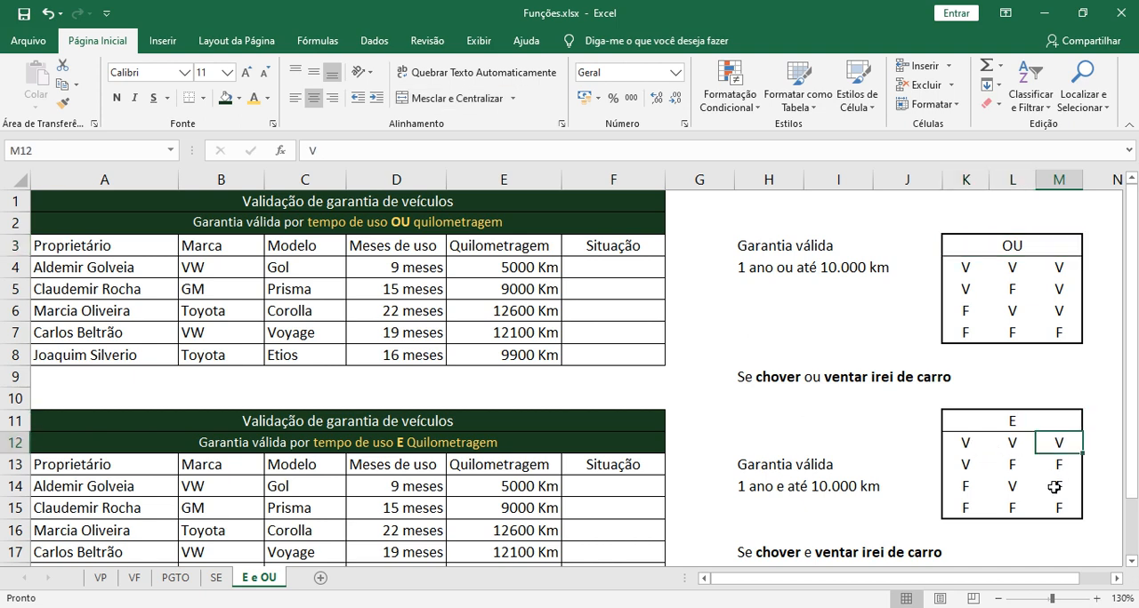
{"action": "left_click", "coordinate": [967, 444]}
{"action": "left_click", "coordinate": [1010, 442]}
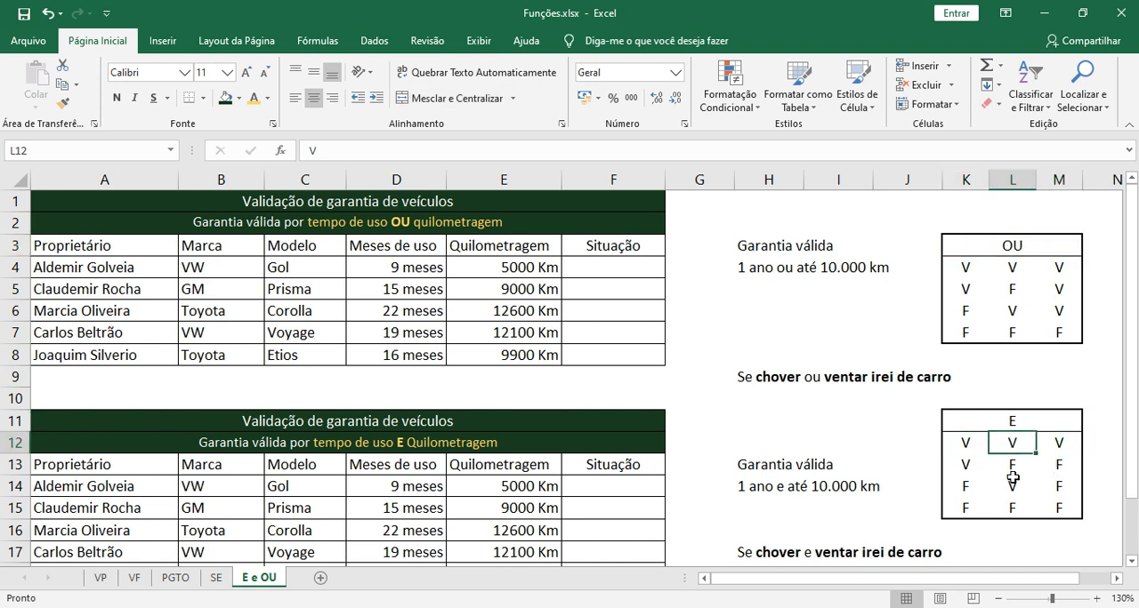
{"action": "left_click", "coordinate": [968, 445]}
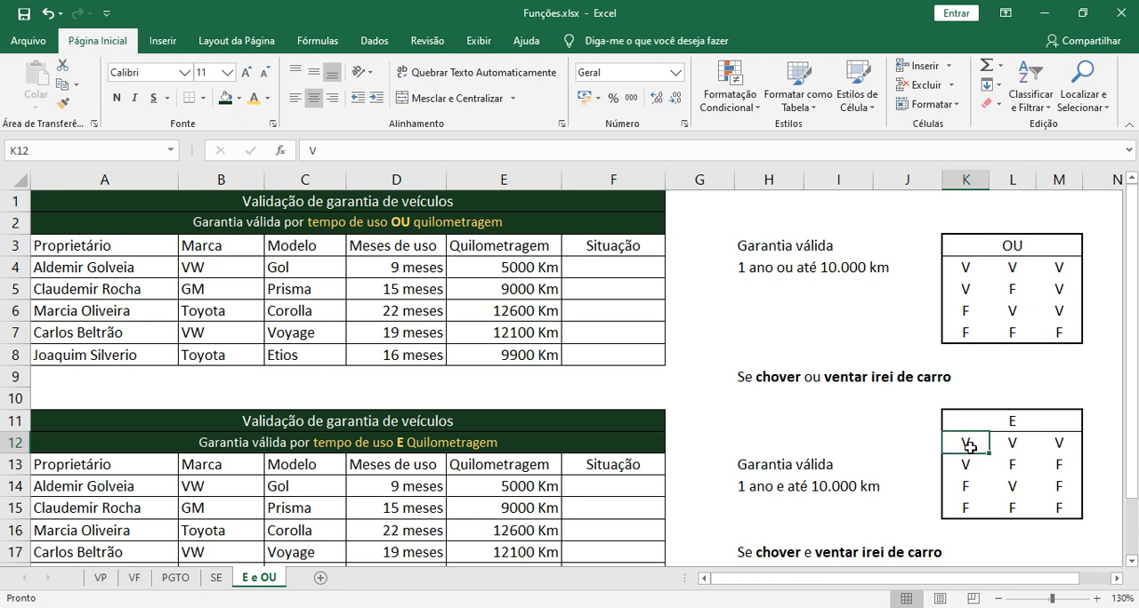
{"action": "left_click", "coordinate": [1008, 440]}
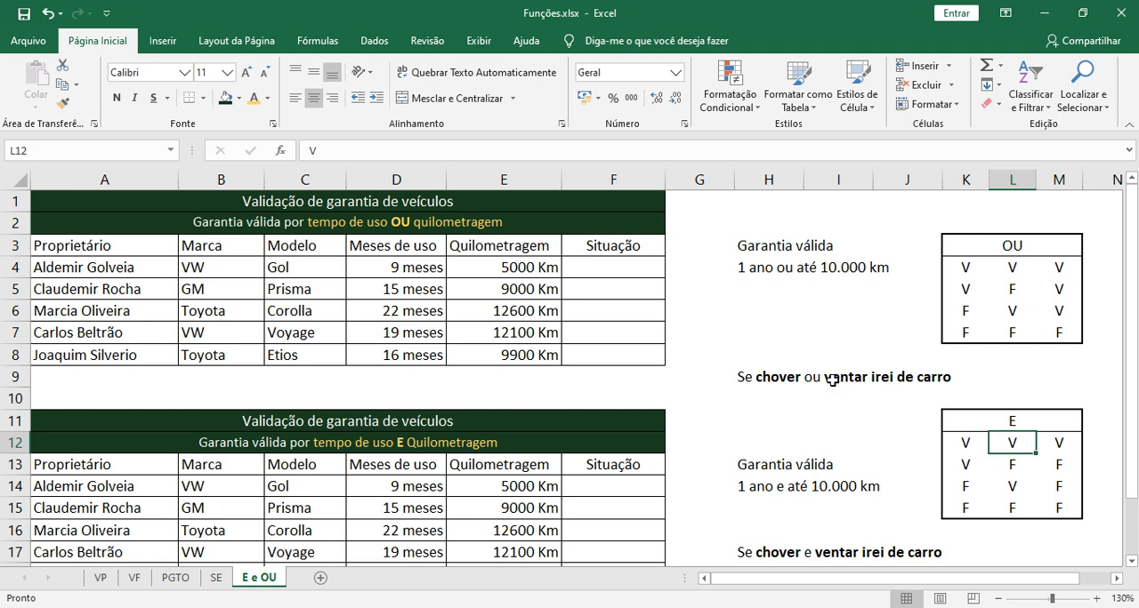
{"action": "left_click", "coordinate": [1059, 443]}
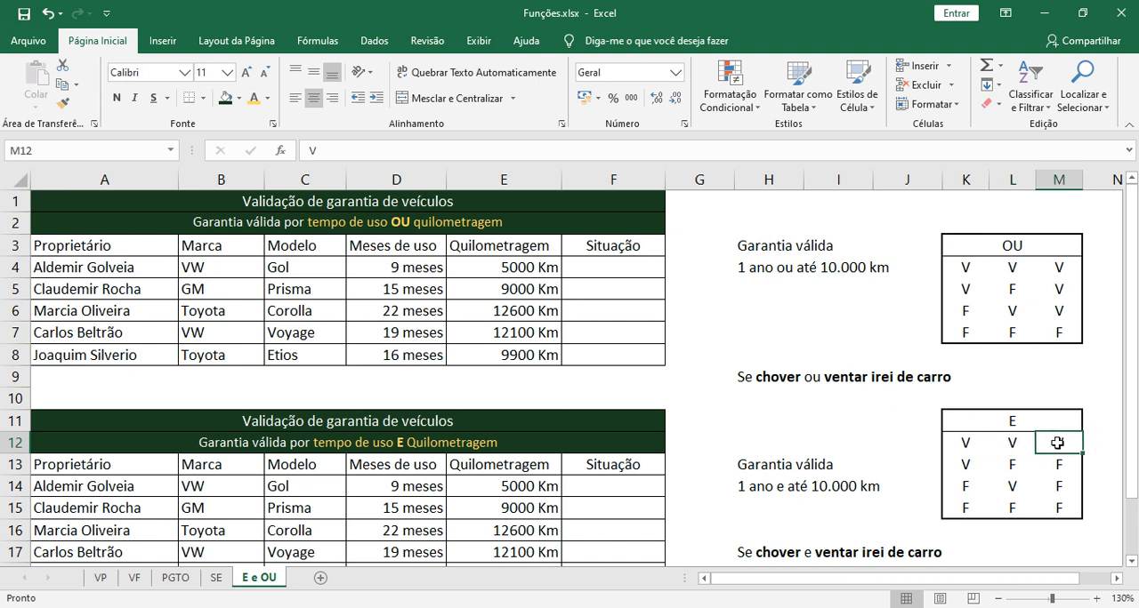
Review rows 13 to 15 of the E truth table, comparing both conditions in columns K and L with the result in column M
{"action": "left_click", "coordinate": [968, 465]}
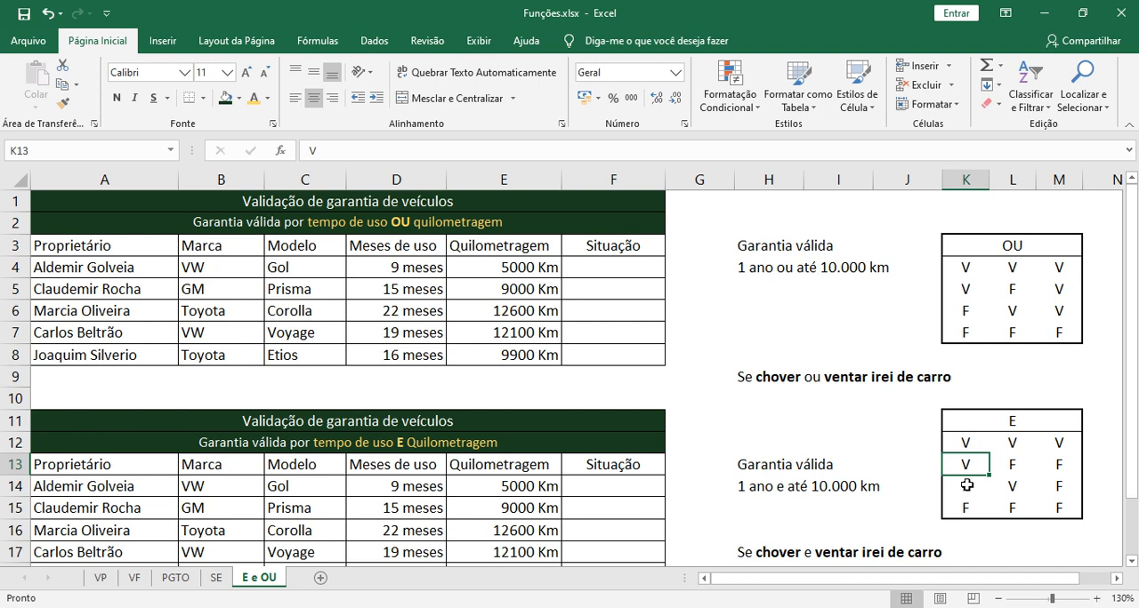
{"action": "left_click", "coordinate": [1012, 468]}
{"action": "left_click", "coordinate": [1057, 467]}
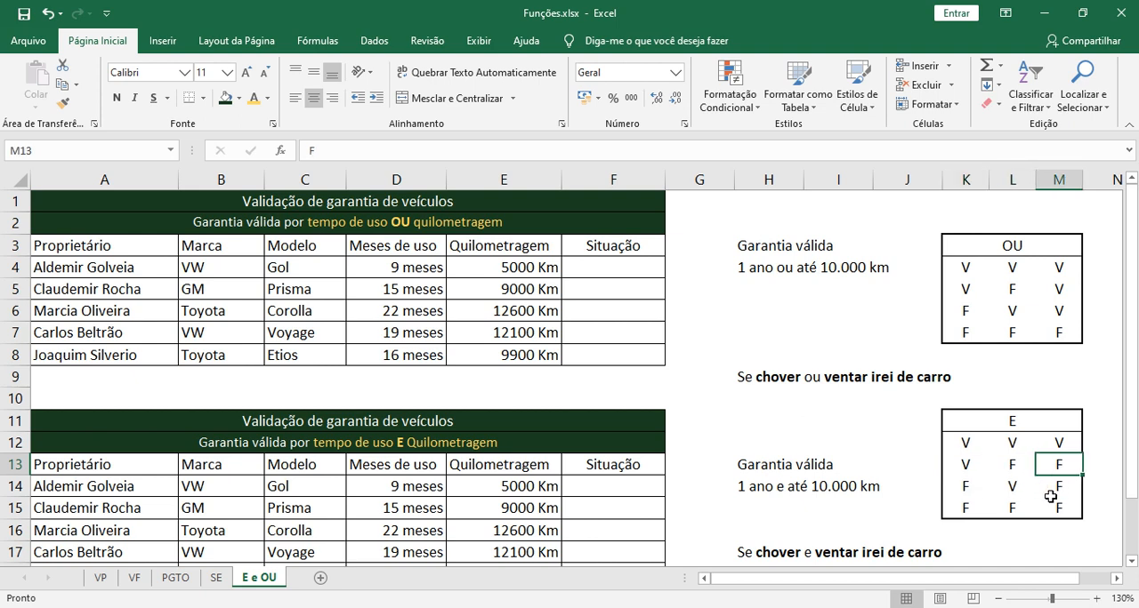
{"action": "left_click", "coordinate": [968, 488]}
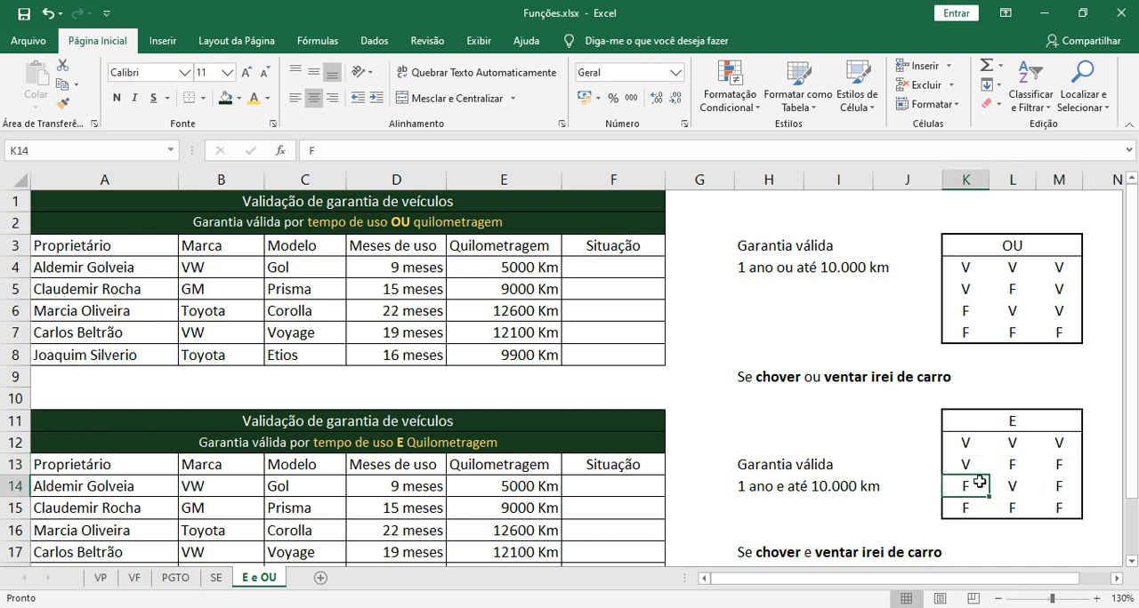
{"action": "left_click", "coordinate": [1010, 487]}
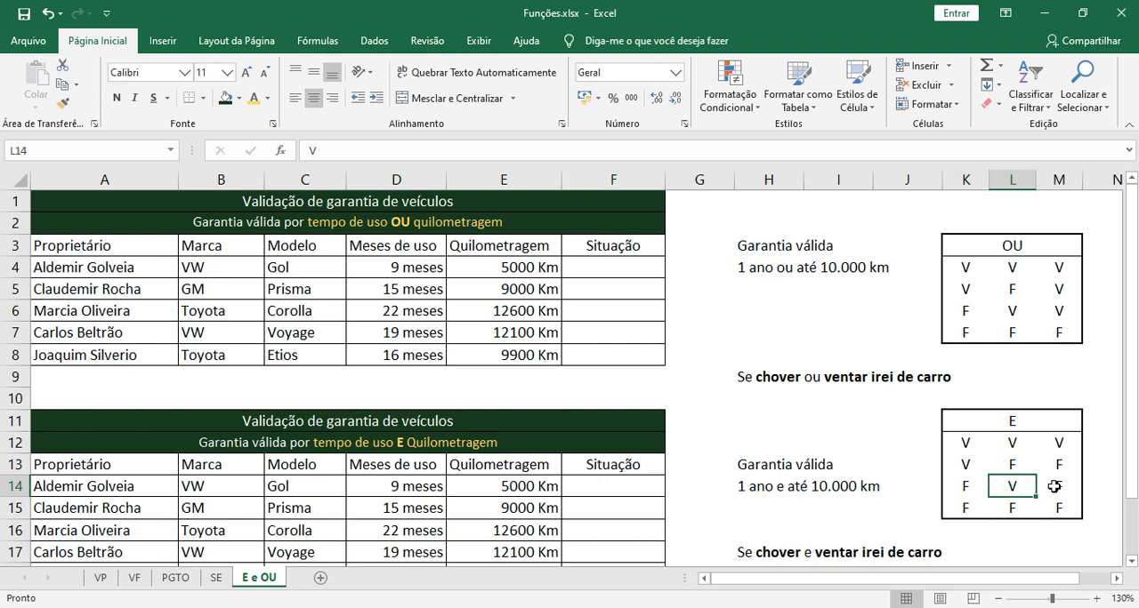
{"action": "left_click", "coordinate": [1053, 487]}
{"action": "left_click", "coordinate": [966, 508]}
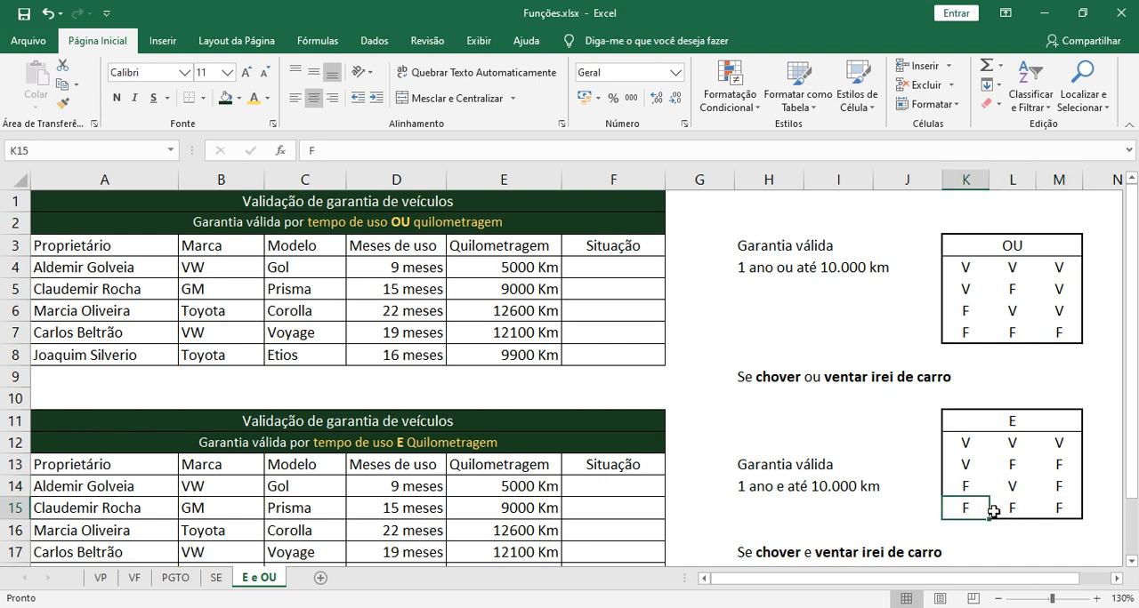
{"action": "left_click", "coordinate": [1012, 509]}
{"action": "left_click", "coordinate": [1058, 509]}
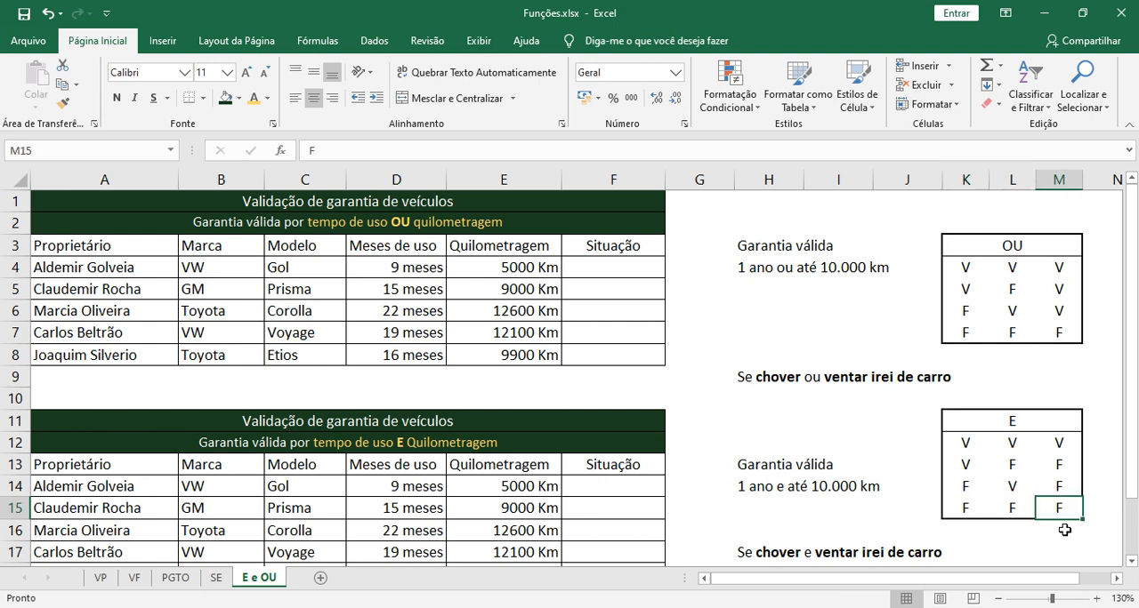
{"action": "left_click", "coordinate": [834, 457]}
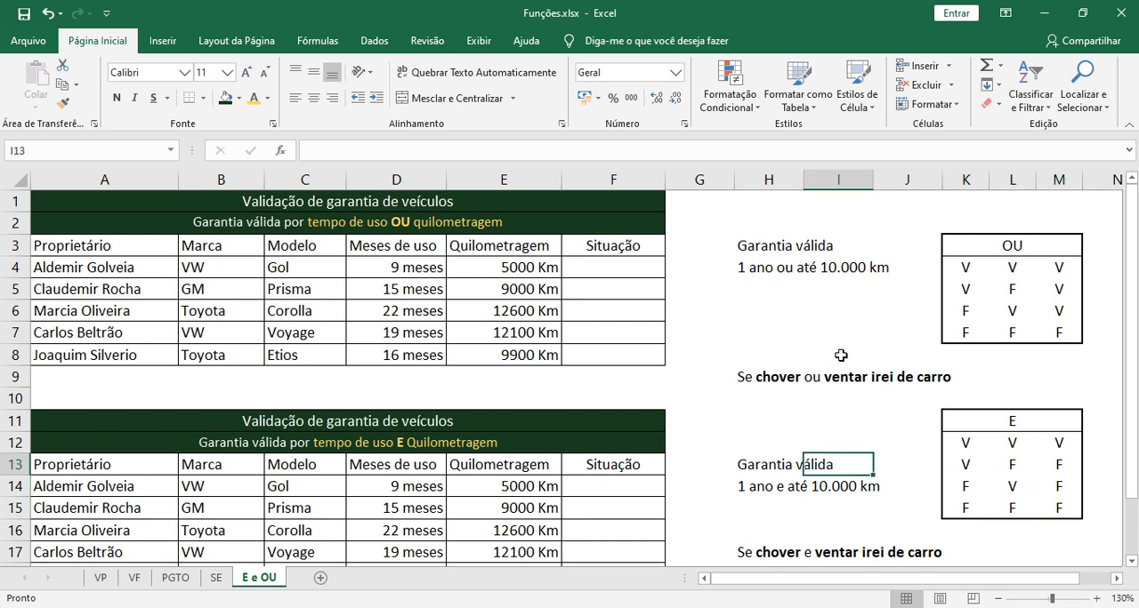
Inspect the underlying values of the "Meses de uso" cells D4 and D5 in the OU warranty table, leaving them unedited
{"action": "left_click", "coordinate": [633, 268]}
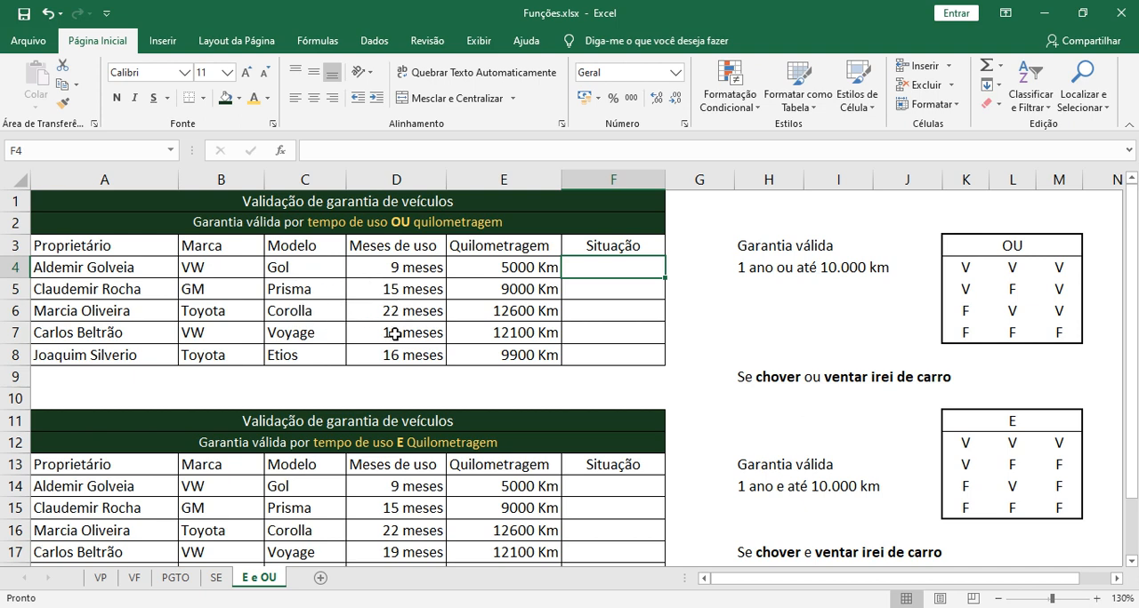
{"action": "left_click", "coordinate": [403, 269]}
{"action": "left_click", "coordinate": [391, 286]}
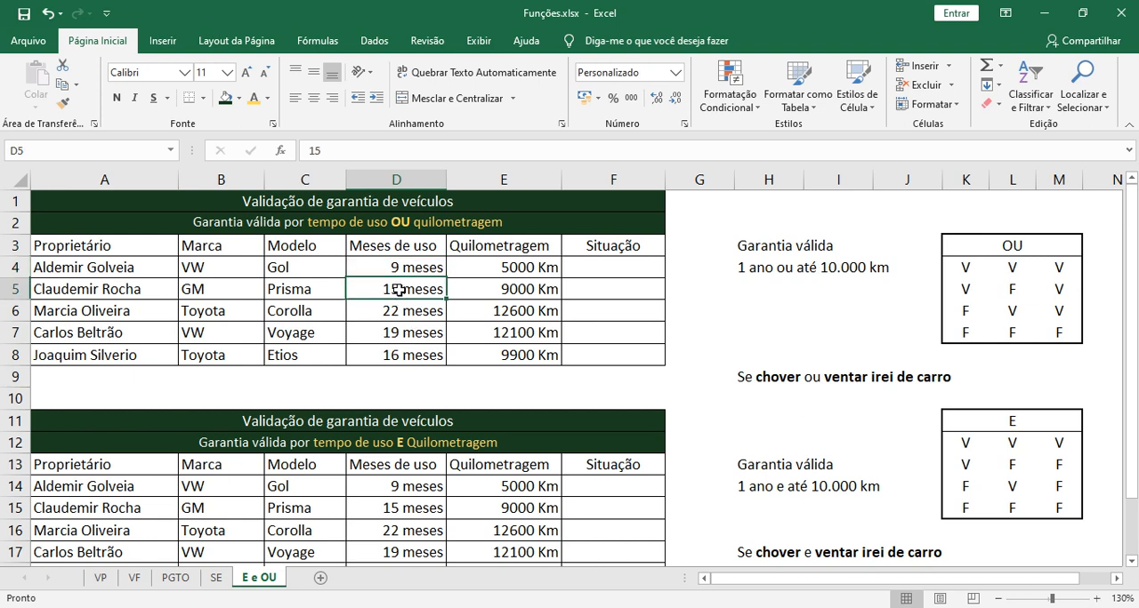
{"action": "left_click", "coordinate": [397, 269]}
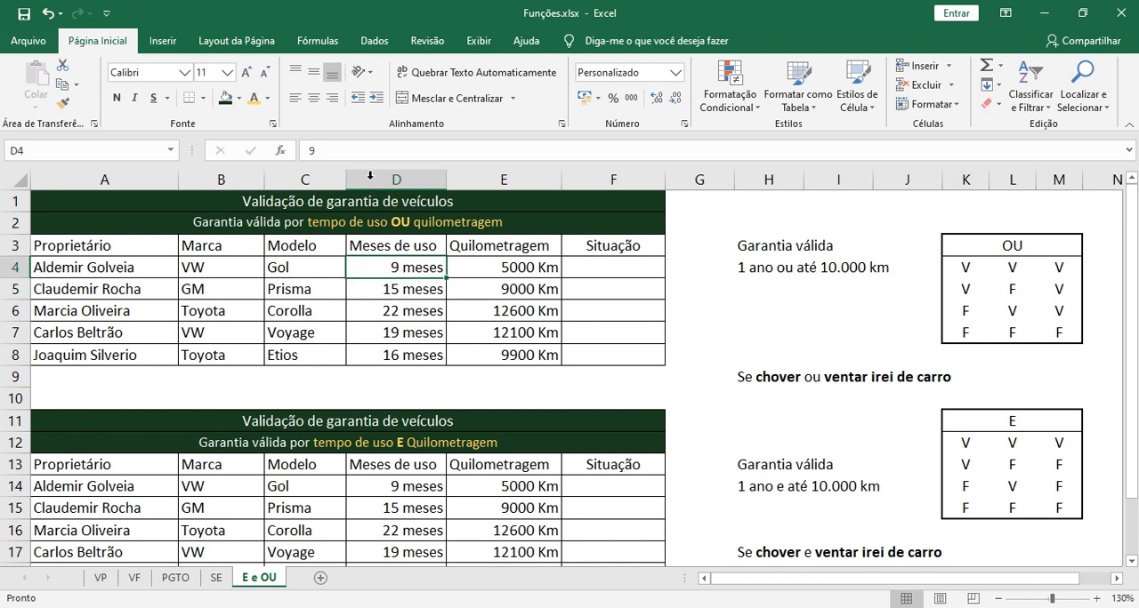
{"action": "double_click", "coordinate": [419, 267]}
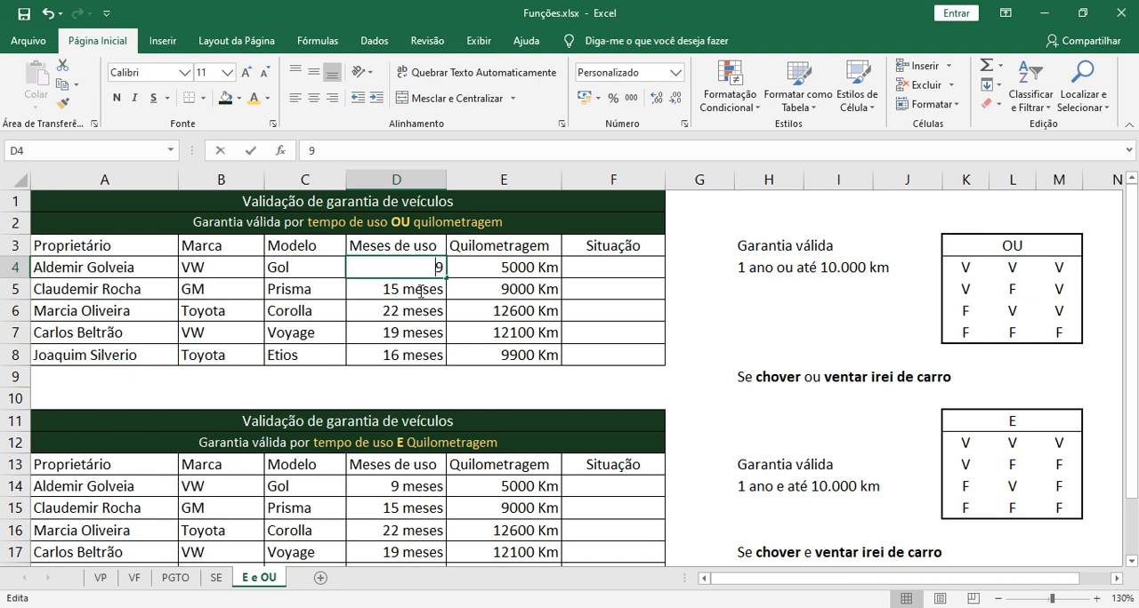
{"action": "left_click", "coordinate": [419, 291]}
{"action": "double_click", "coordinate": [418, 267]}
{"action": "left_click", "coordinate": [416, 290]}
{"action": "double_click", "coordinate": [418, 264]}
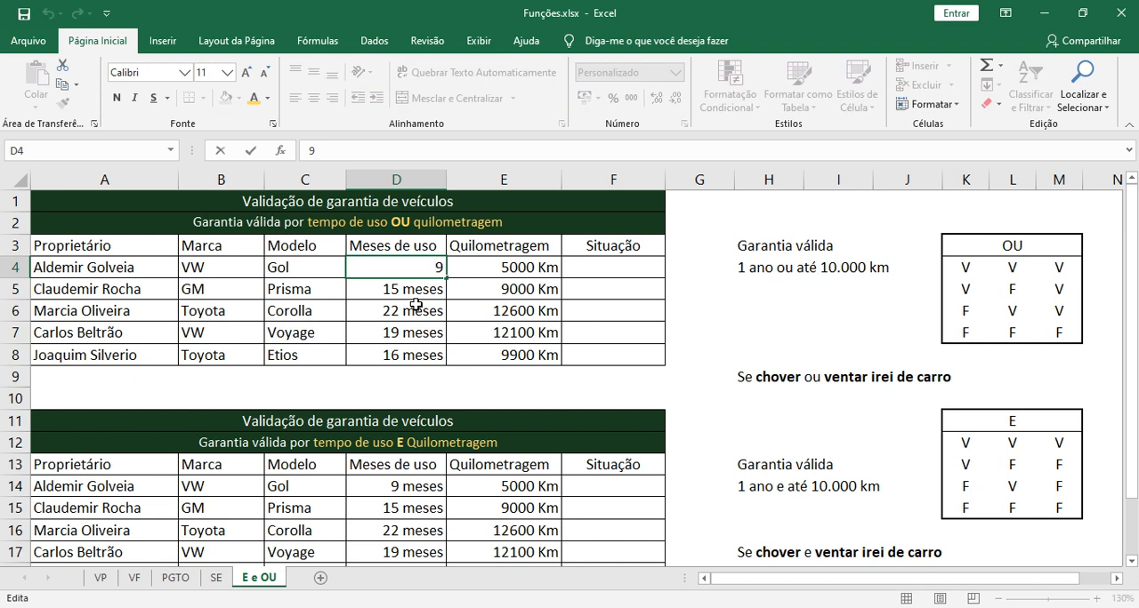
{"action": "left_click", "coordinate": [412, 294]}
{"action": "double_click", "coordinate": [412, 294]}
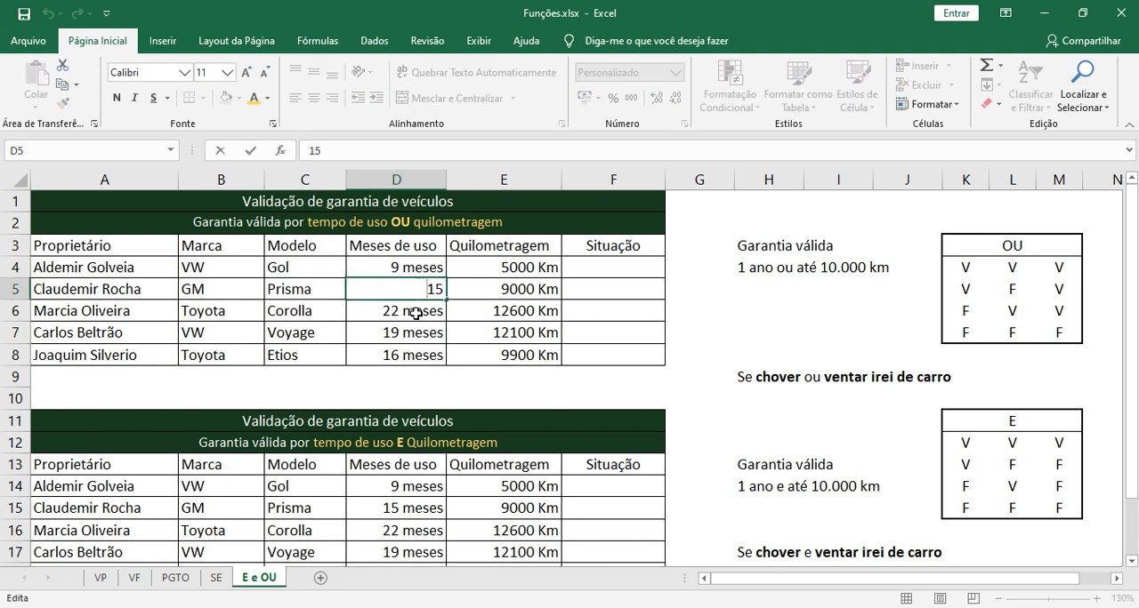
{"action": "left_click", "coordinate": [415, 273]}
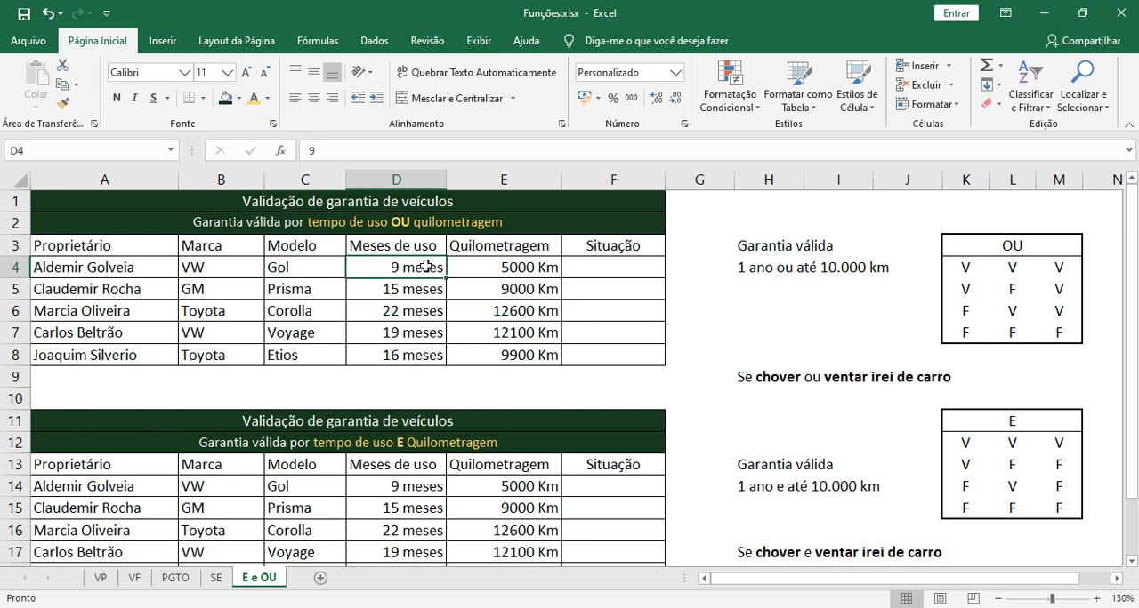
{"action": "left_click", "coordinate": [410, 294]}
{"action": "double_click", "coordinate": [419, 272]}
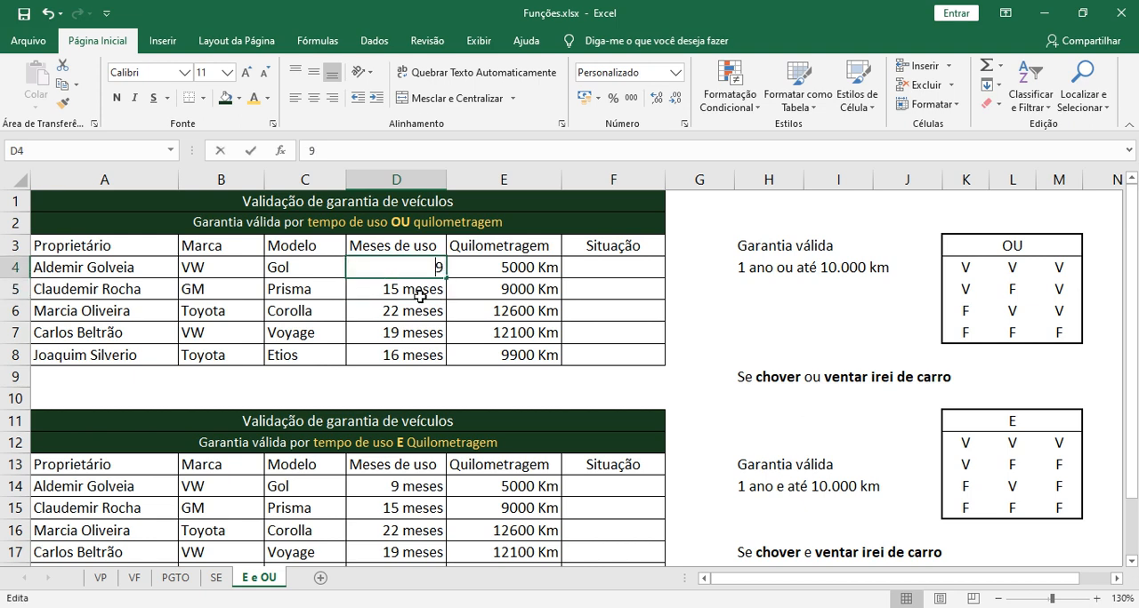
{"action": "left_click", "coordinate": [414, 292]}
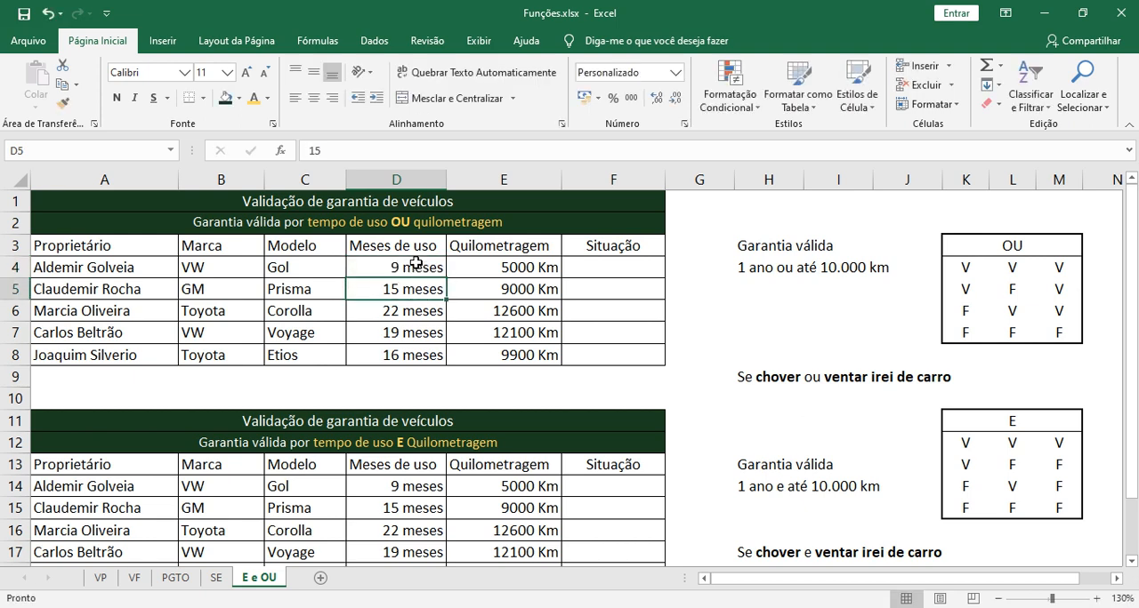
{"action": "left_click", "coordinate": [414, 267]}
{"action": "double_click", "coordinate": [413, 269]}
{"action": "left_click", "coordinate": [422, 289]}
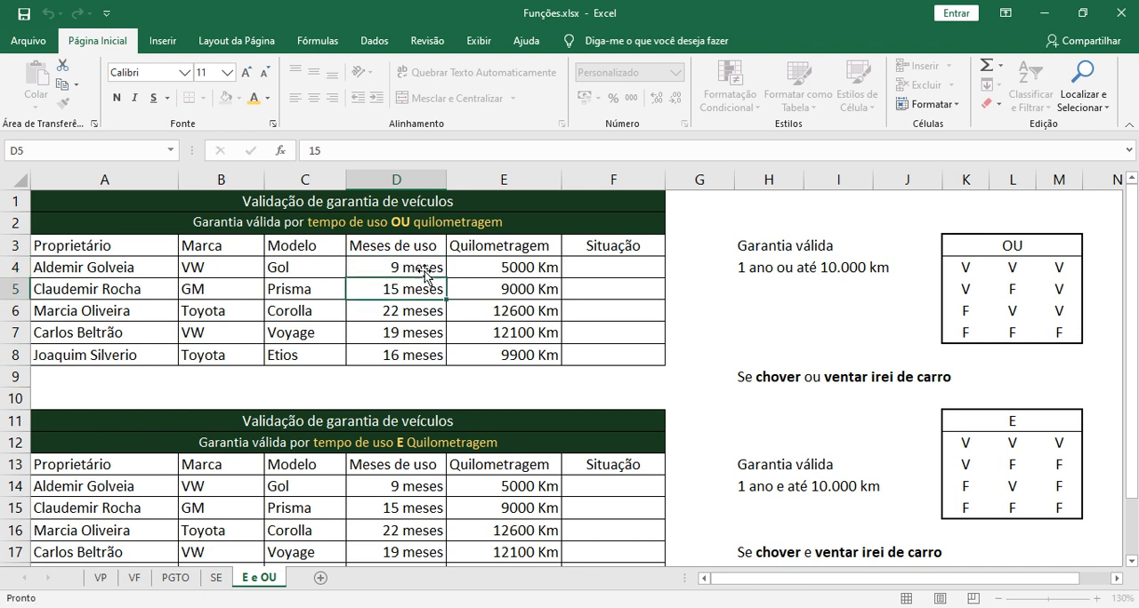
Inspect the underlying values of the "Quilometragem" cells E4 to E8 in the OU warranty table, leaving them unedited
{"action": "left_click", "coordinate": [420, 268]}
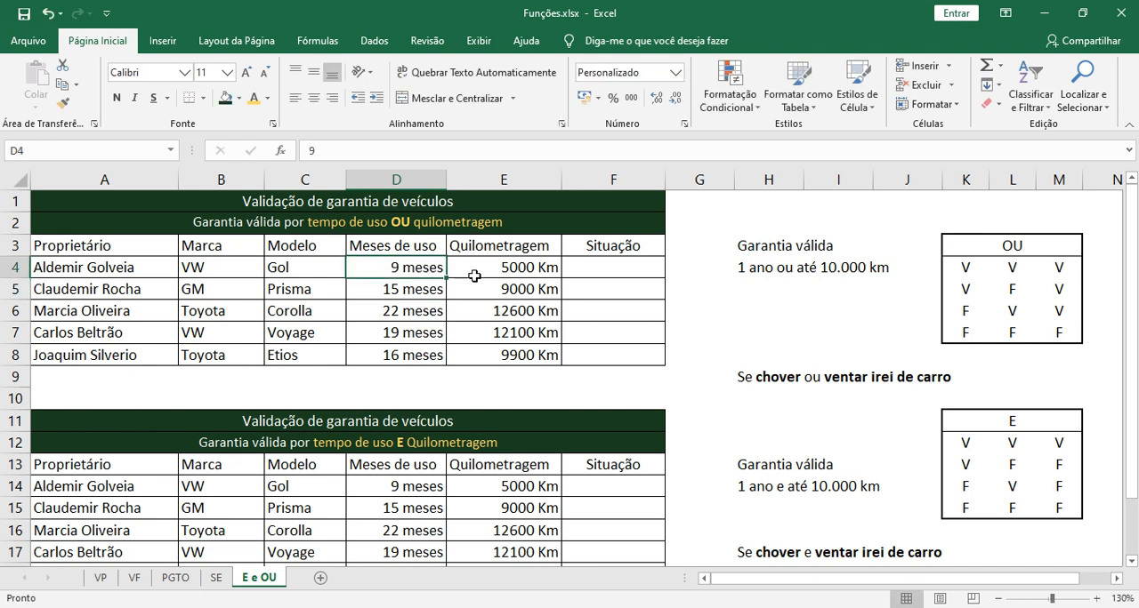
{"action": "left_click", "coordinate": [512, 271]}
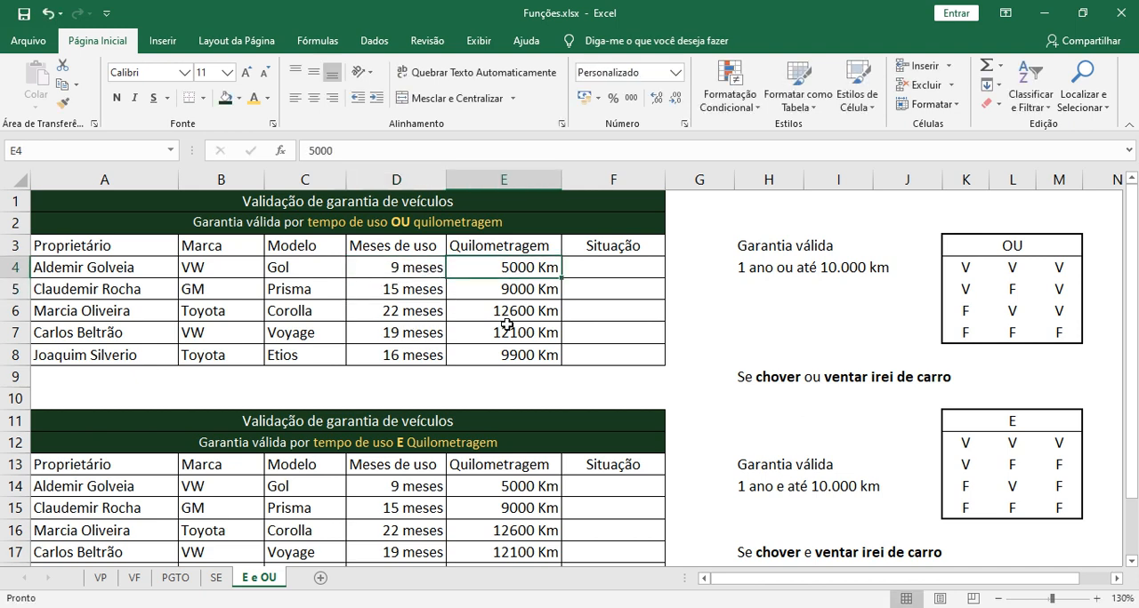
{"action": "double_click", "coordinate": [518, 271]}
{"action": "left_click", "coordinate": [541, 291]}
{"action": "left_click", "coordinate": [541, 265]}
{"action": "left_click", "coordinate": [505, 287]}
{"action": "left_click", "coordinate": [509, 312]}
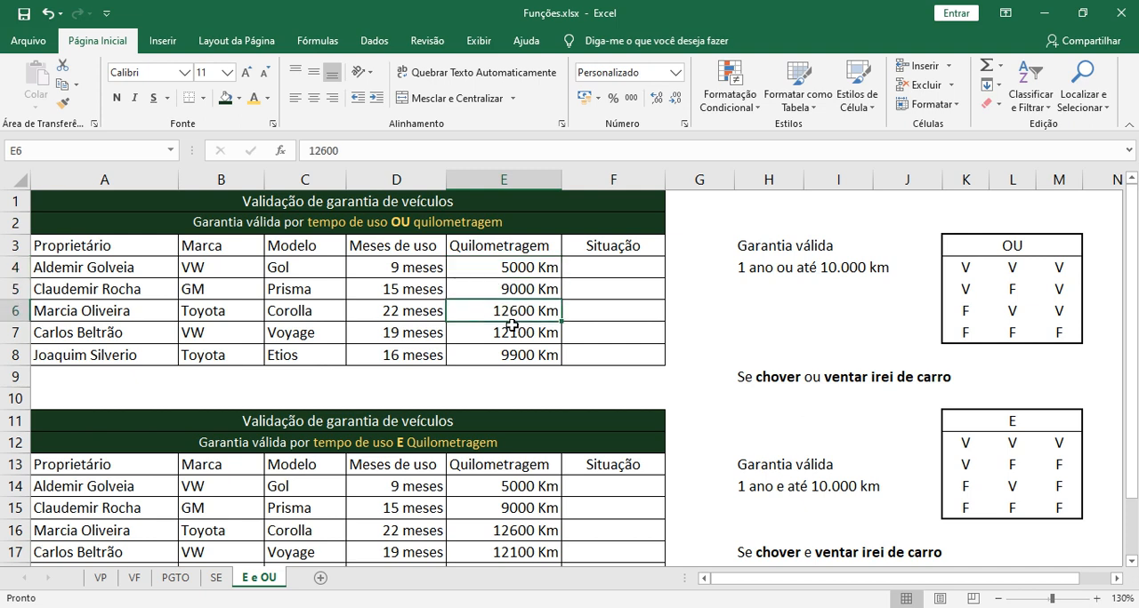
{"action": "left_click", "coordinate": [520, 351]}
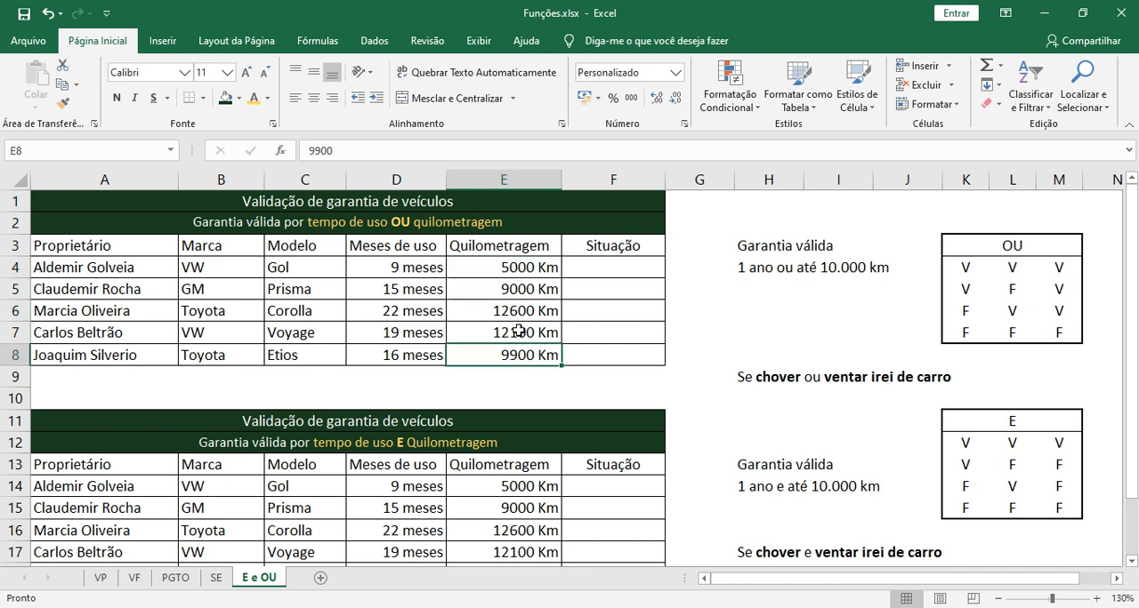
{"action": "left_click", "coordinate": [515, 327]}
{"action": "left_click", "coordinate": [518, 309]}
{"action": "left_click", "coordinate": [520, 286]}
{"action": "left_click", "coordinate": [519, 267]}
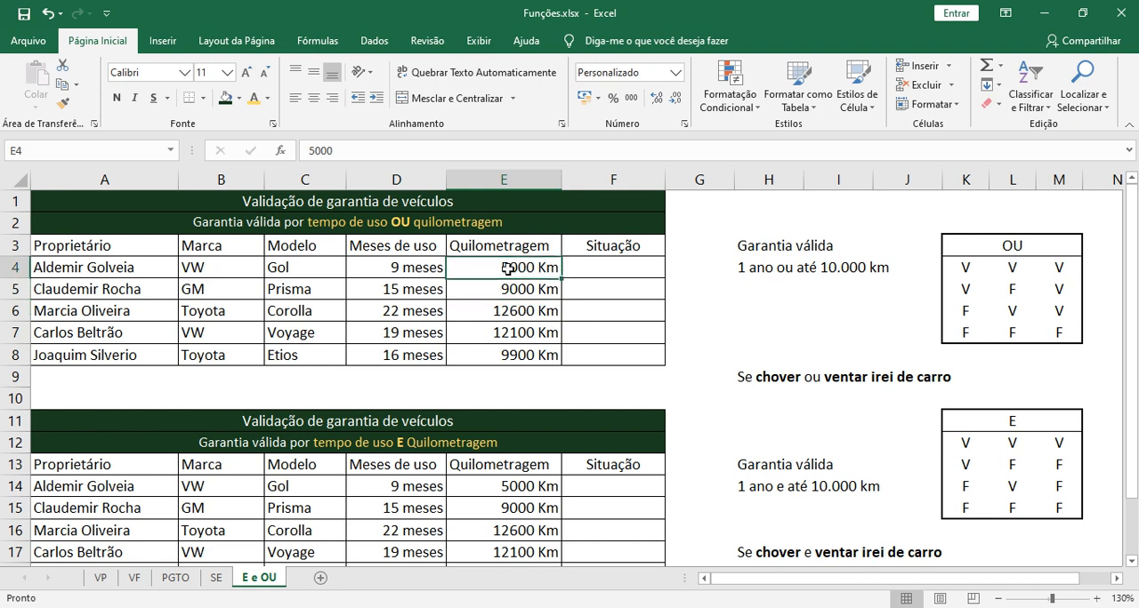
Review the usage months and mileage data together in range D4:E8 of the OU warranty table
{"action": "left_click", "coordinate": [419, 269]}
{"action": "left_click", "coordinate": [420, 311]}
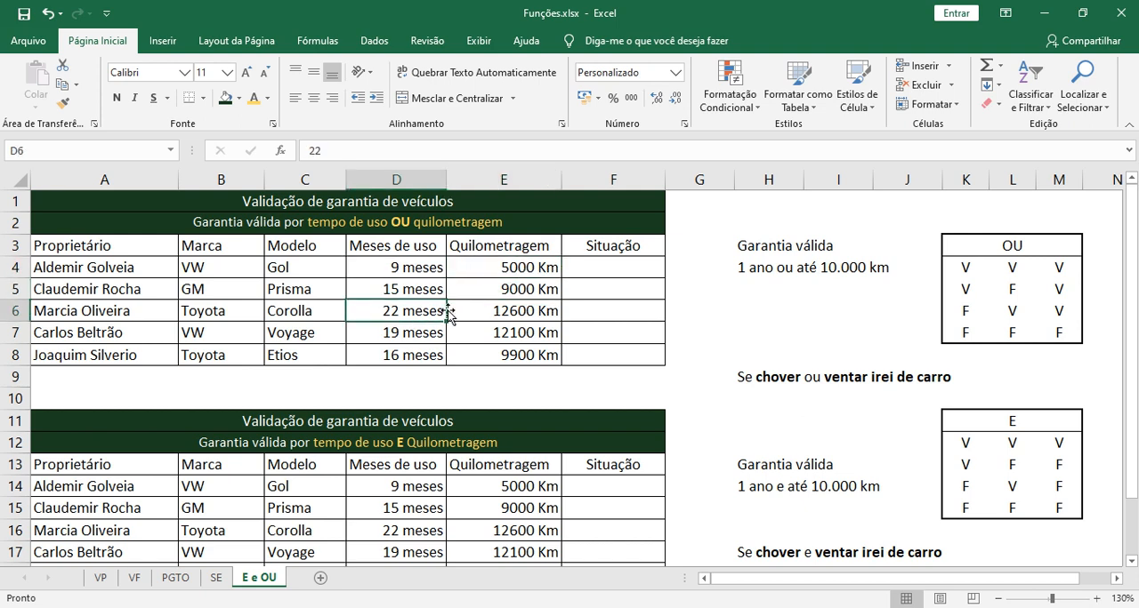
{"action": "left_click_drag", "start_coordinate": [424, 269], "coordinate": [494, 365]}
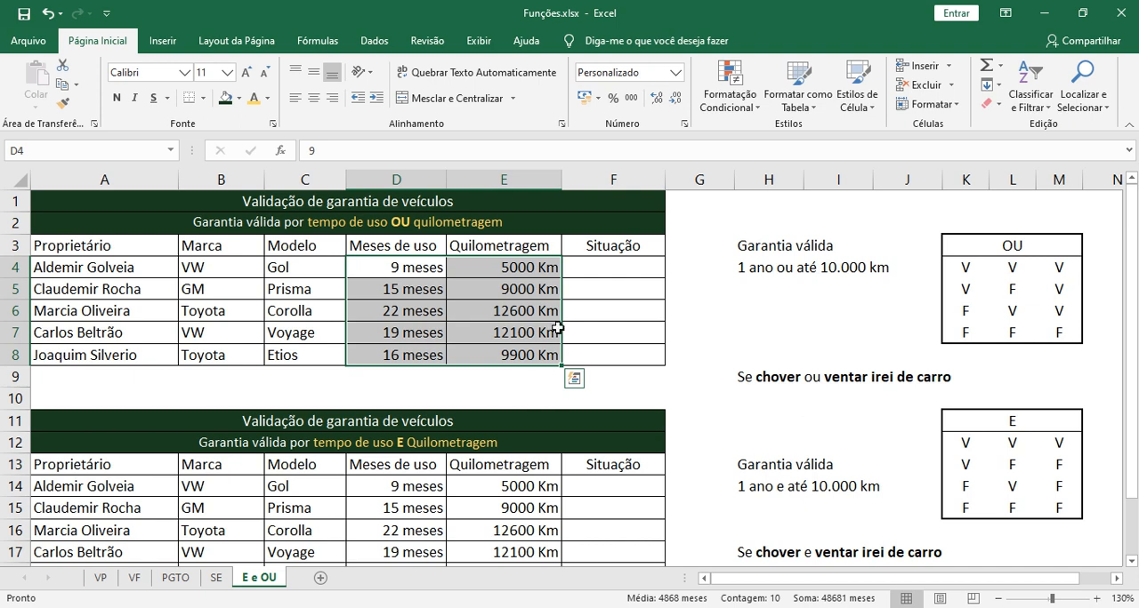
Start an OU formula in "Situação" cell F4 with the first condition D4<=12
{"action": "left_click", "coordinate": [582, 268]}
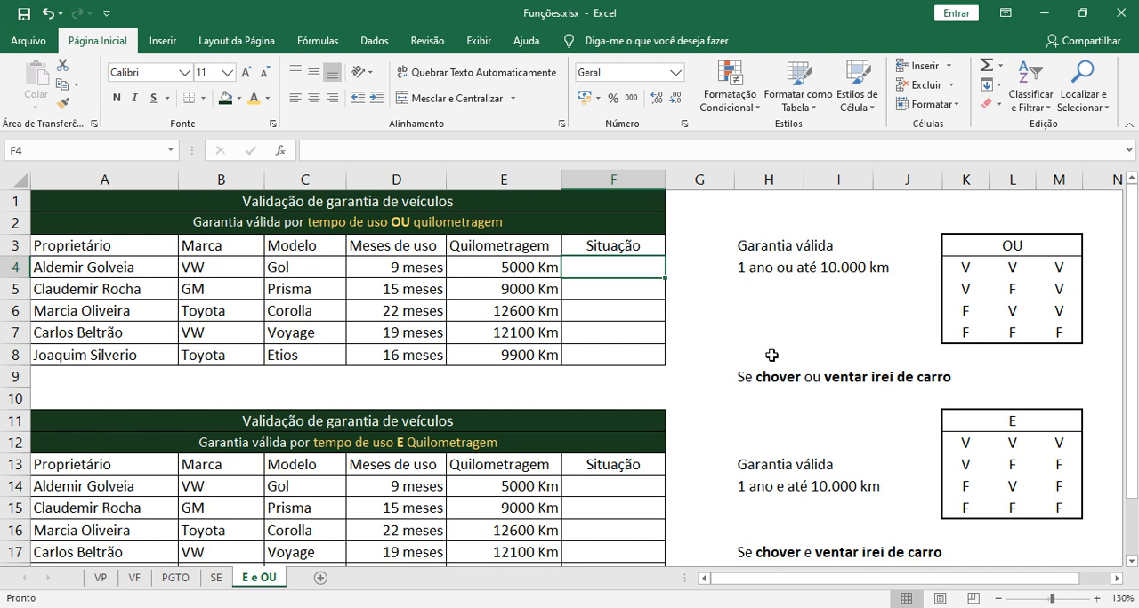
{"action": "type", "text": "=ou"}
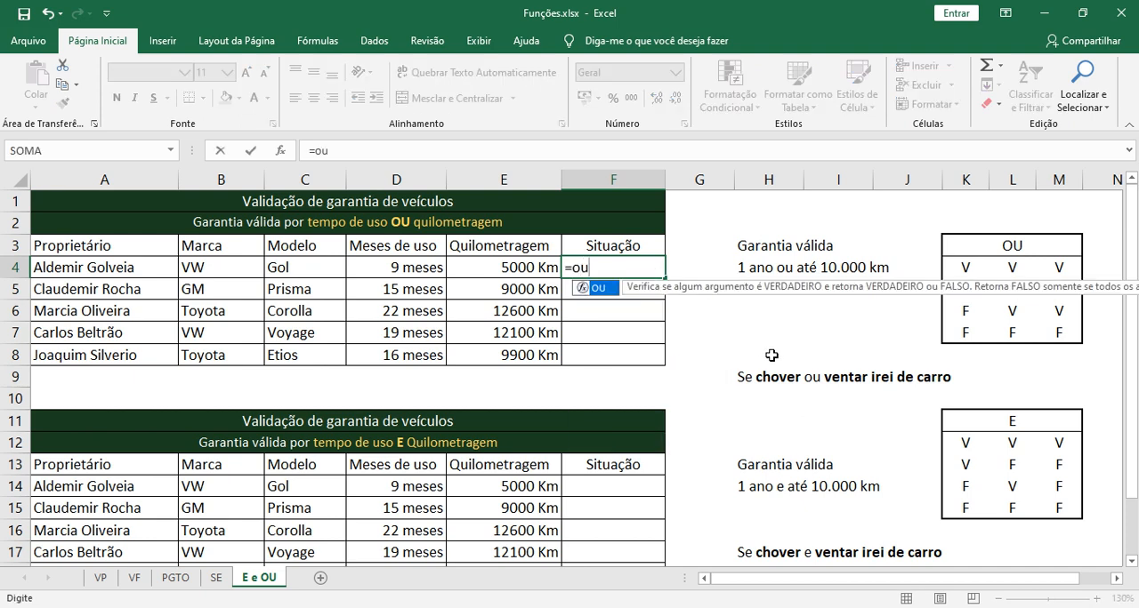
{"action": "key", "text": "Tab"}
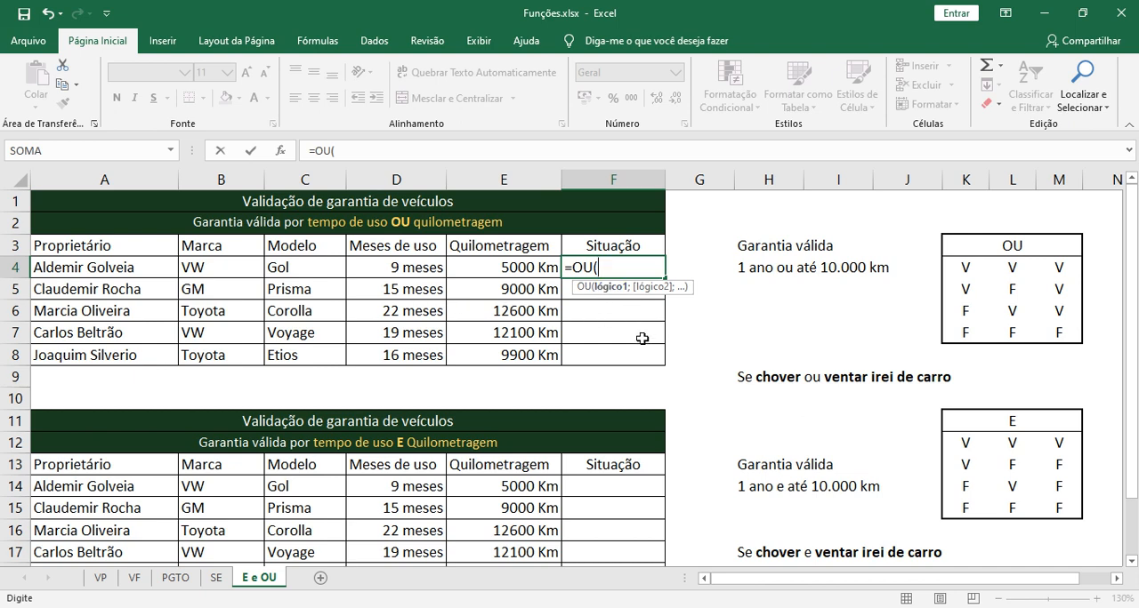
{"action": "key", "text": "Left"}
{"action": "key", "text": "Left"}
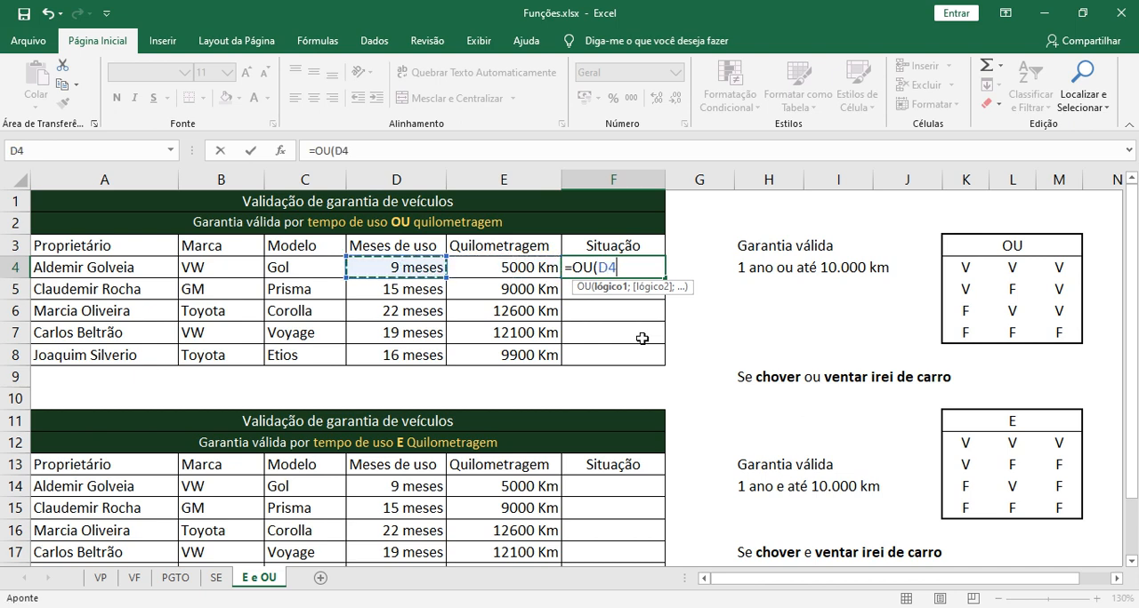
{"action": "type", "text": "<"}
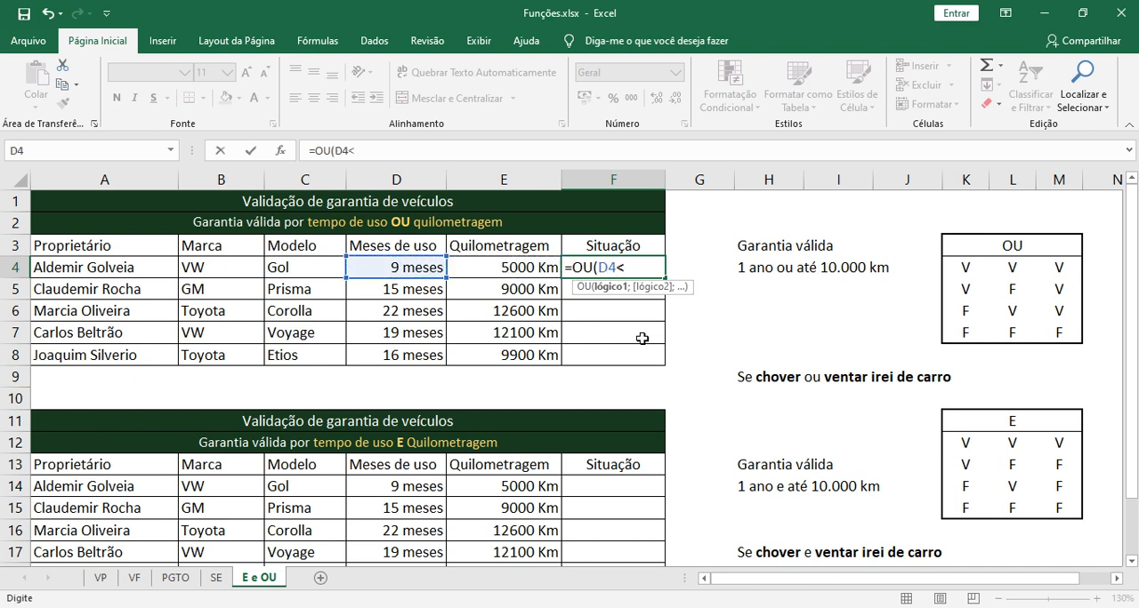
{"action": "type", "text": "=12"}
{"action": "type", "text": ";"}
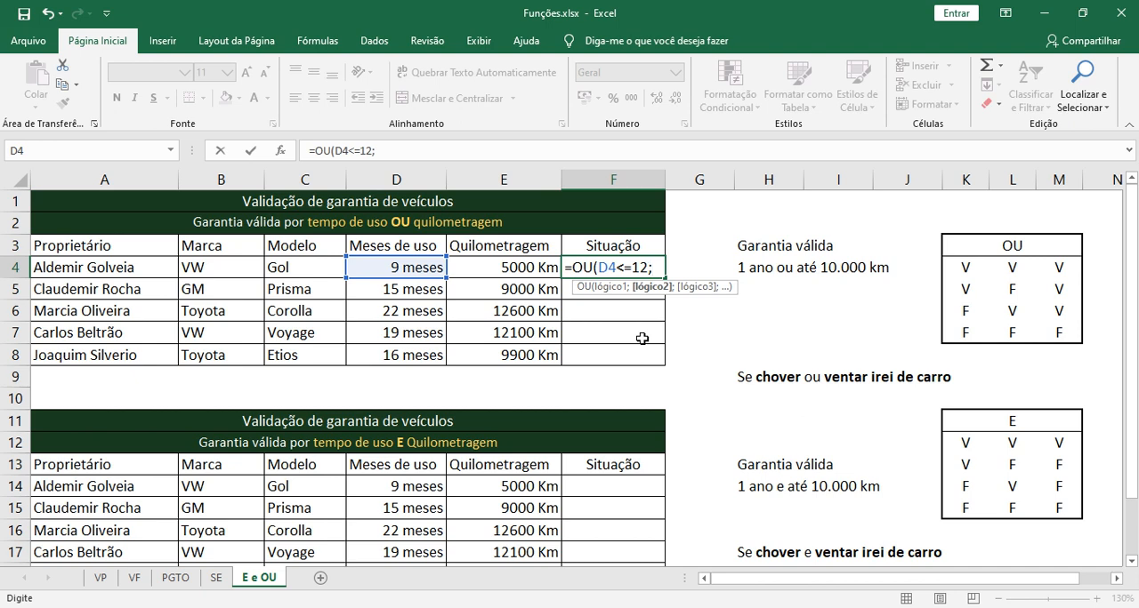
Add E4<=10000 as the second condition of the OU formula in F4 and close the parenthesis
{"action": "key", "text": "Left"}
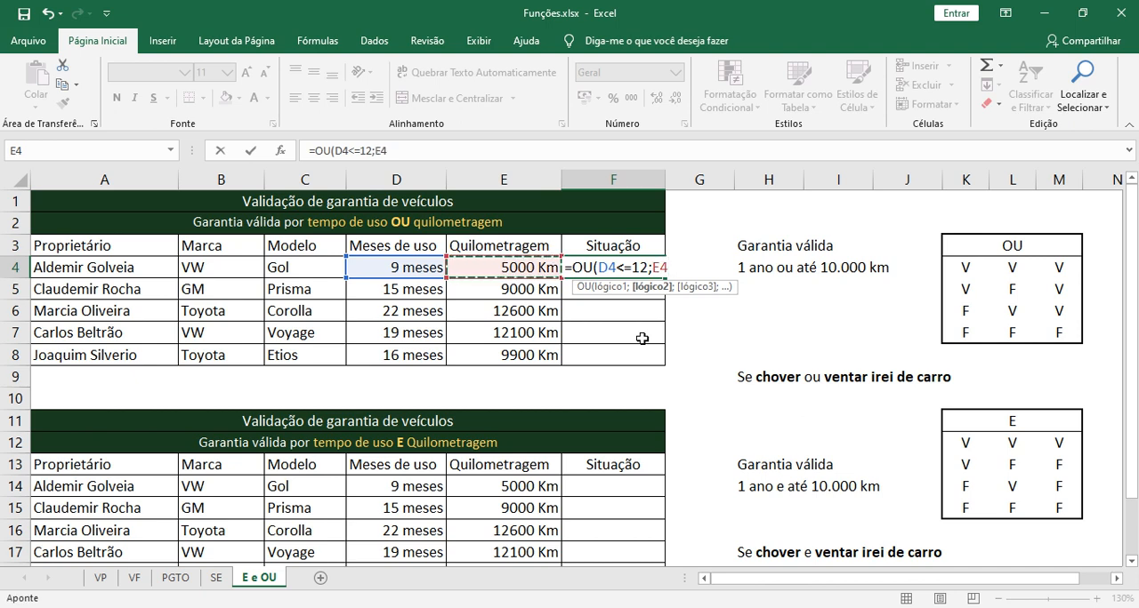
{"action": "type", "text": "<"}
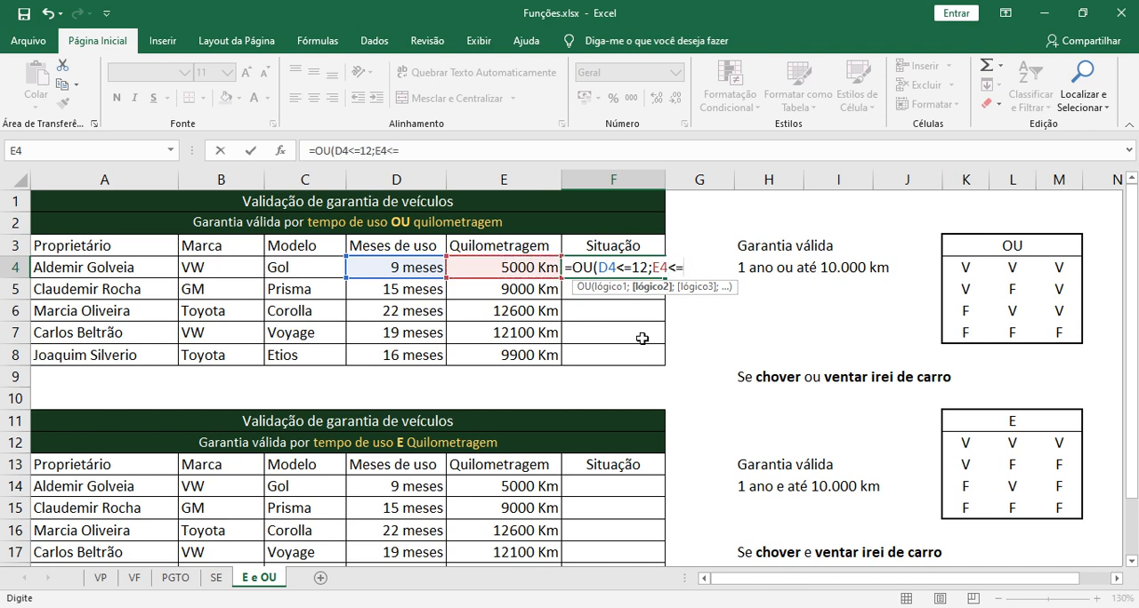
{"action": "type", "text": "=10000)"}
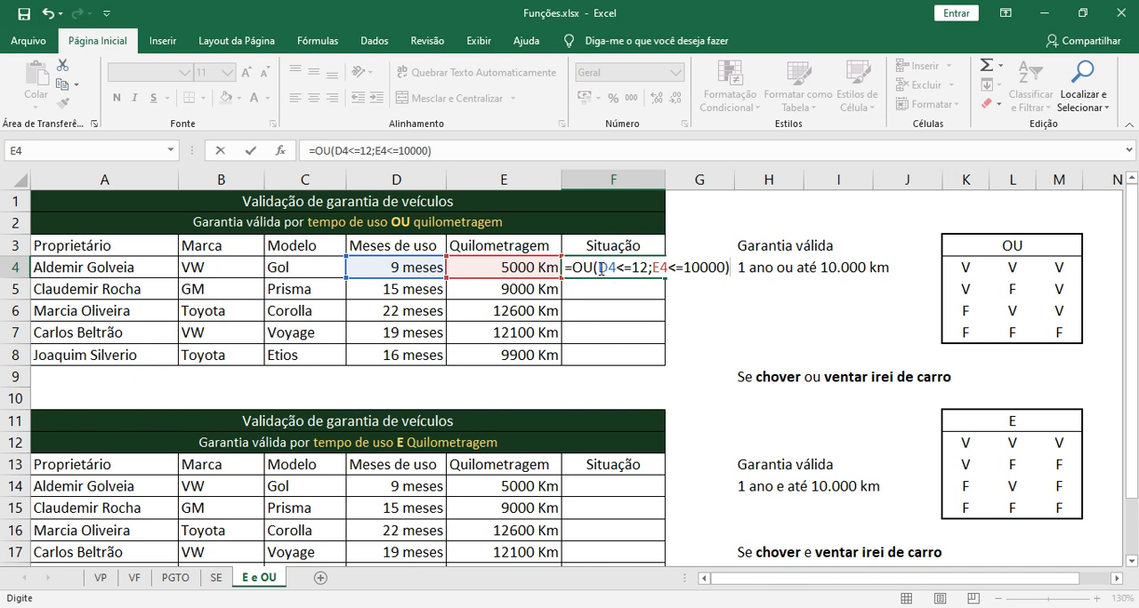
Review both conditions of the OU formula in F4 and commit =OU(D4<=12;E4<=10000) to the cell
{"action": "left_click_drag", "start_coordinate": [601, 269], "coordinate": [725, 268]}
{"action": "left_click", "coordinate": [655, 270]}
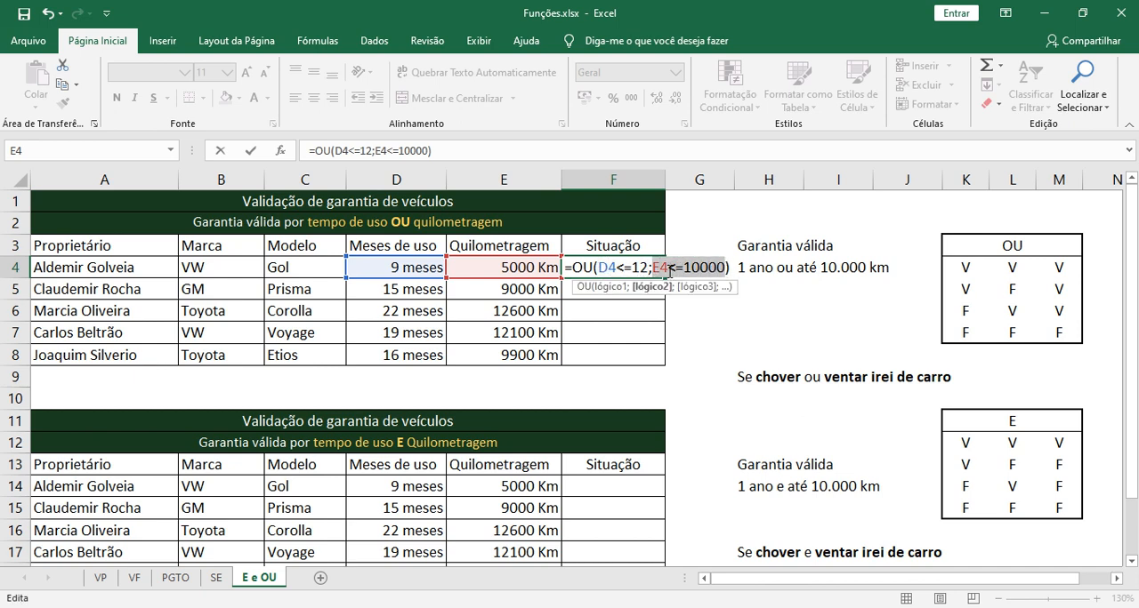
{"action": "left_click", "coordinate": [602, 268]}
{"action": "left_click_drag", "start_coordinate": [602, 268], "coordinate": [648, 268]}
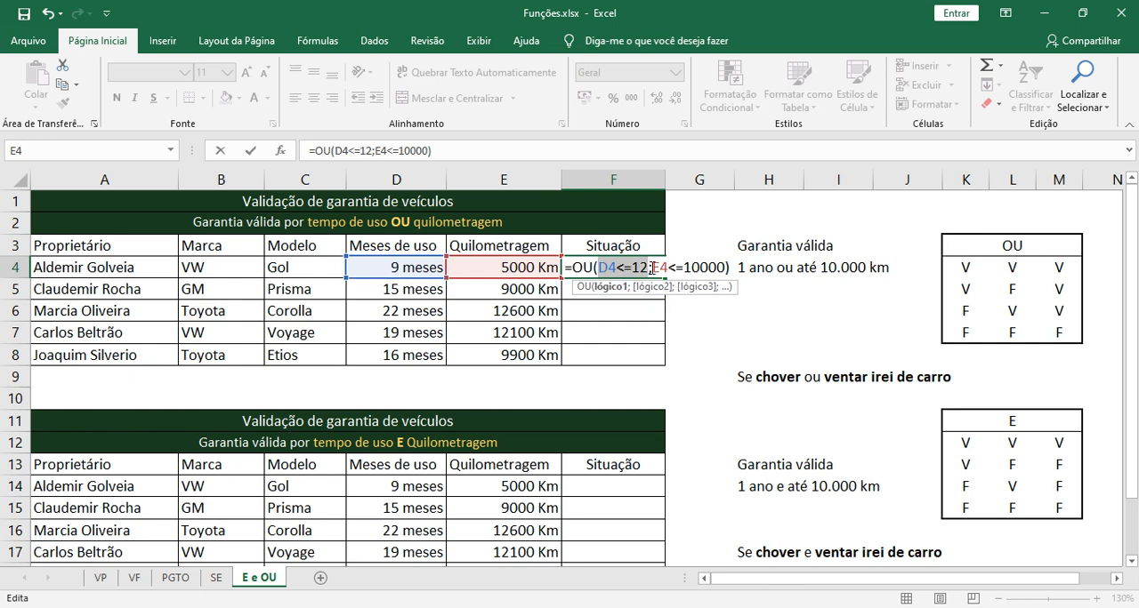
{"action": "left_click_drag", "start_coordinate": [652, 267], "coordinate": [725, 266]}
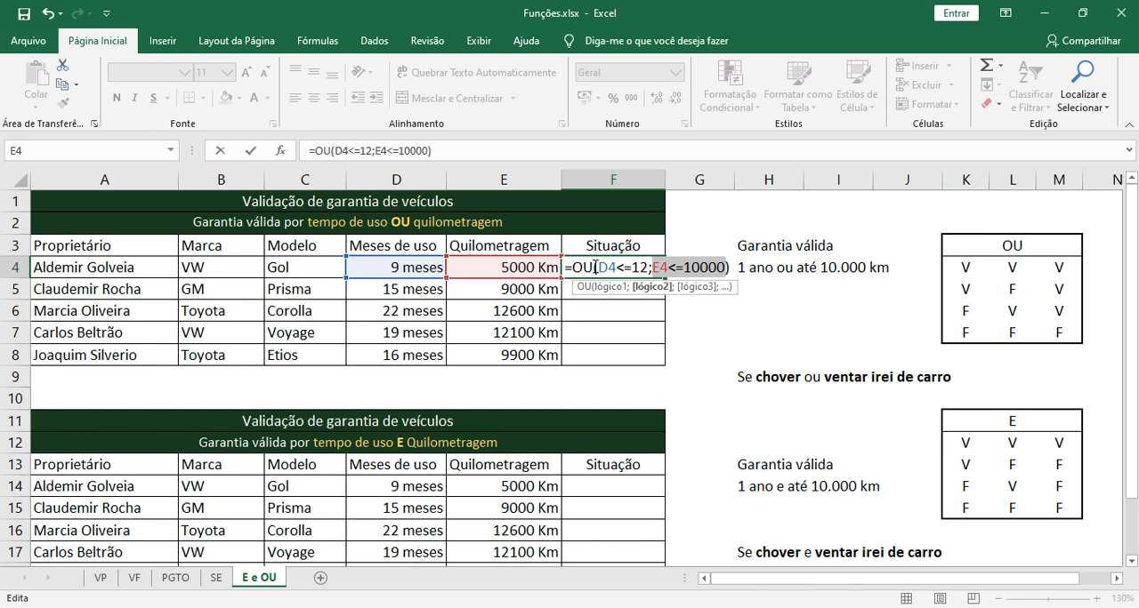
{"action": "left_click_drag", "start_coordinate": [597, 267], "coordinate": [725, 270]}
{"action": "key", "text": "Return"}
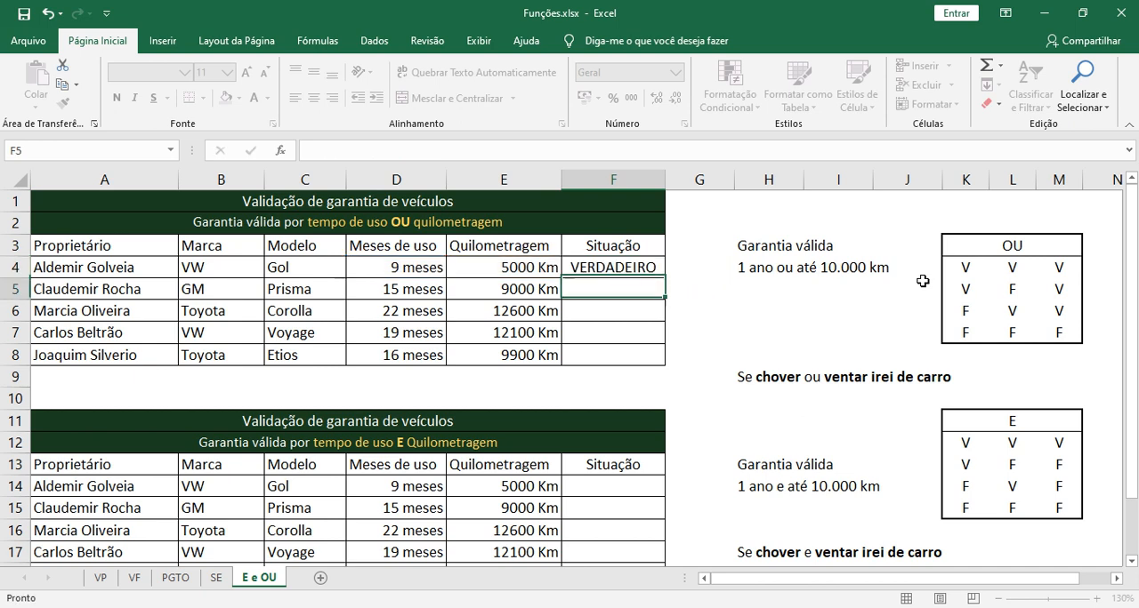
Copy the OU formula from F4 down through F8 in the "Situação" column
{"action": "left_click", "coordinate": [646, 264]}
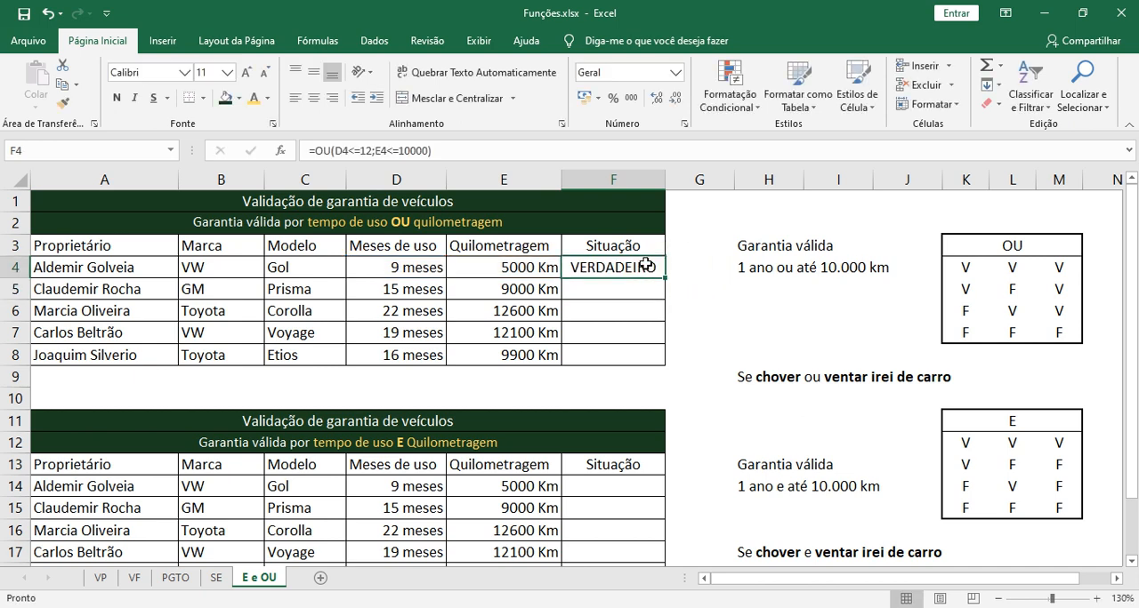
{"action": "left_click_drag", "start_coordinate": [665, 276], "coordinate": [658, 365]}
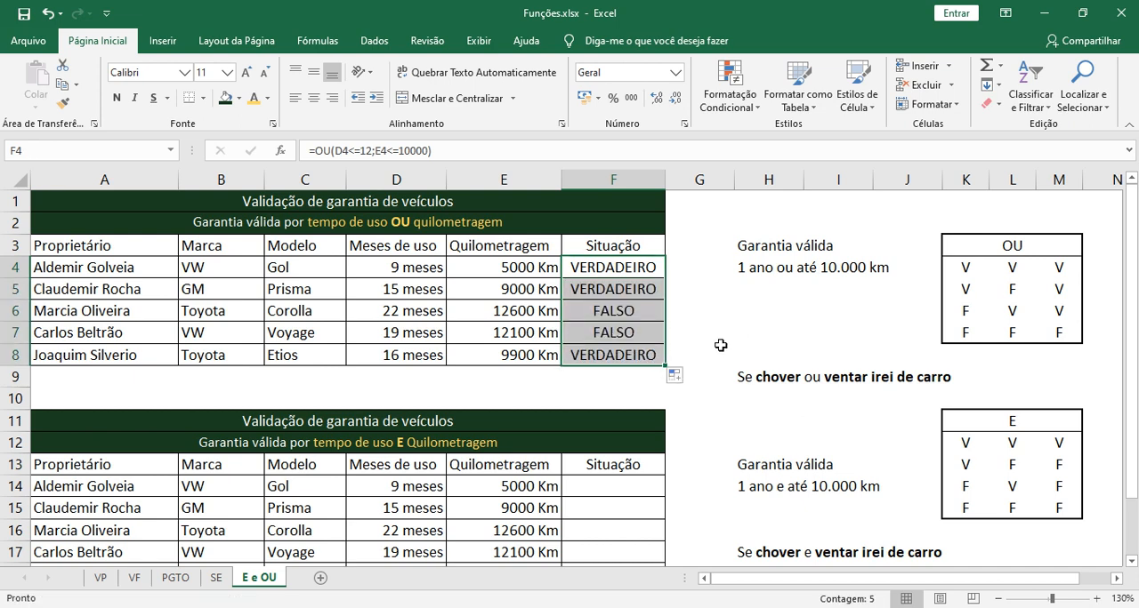
{"action": "left_click", "coordinate": [698, 314]}
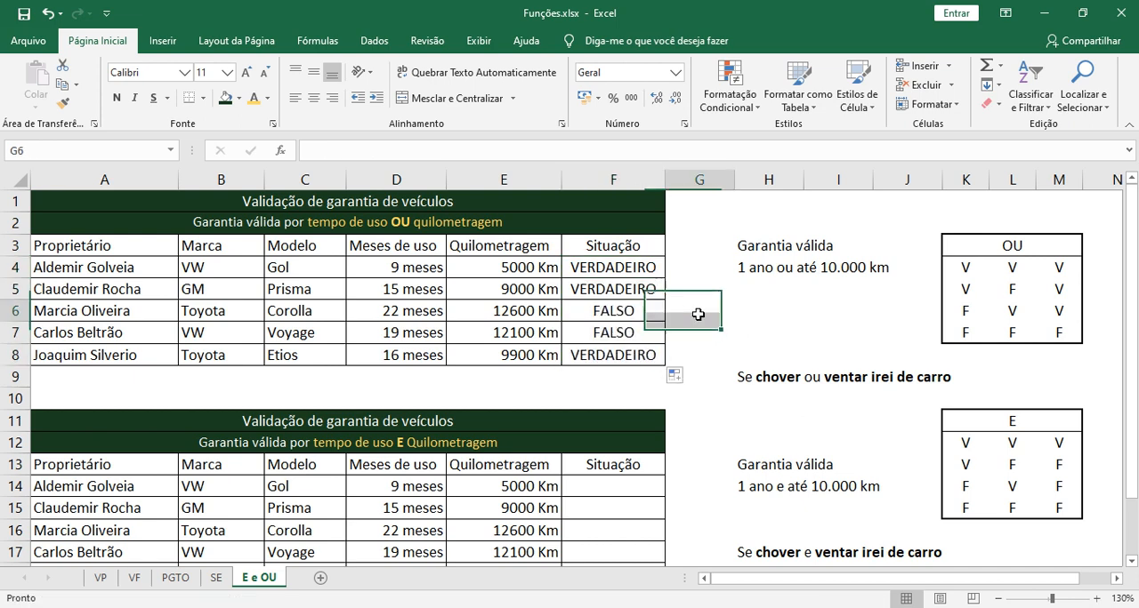
Examine the conditions D5<=12 and E5<=10000 in the F5 formula against row 5's data, keeping the formula as is
{"action": "left_click", "coordinate": [628, 289]}
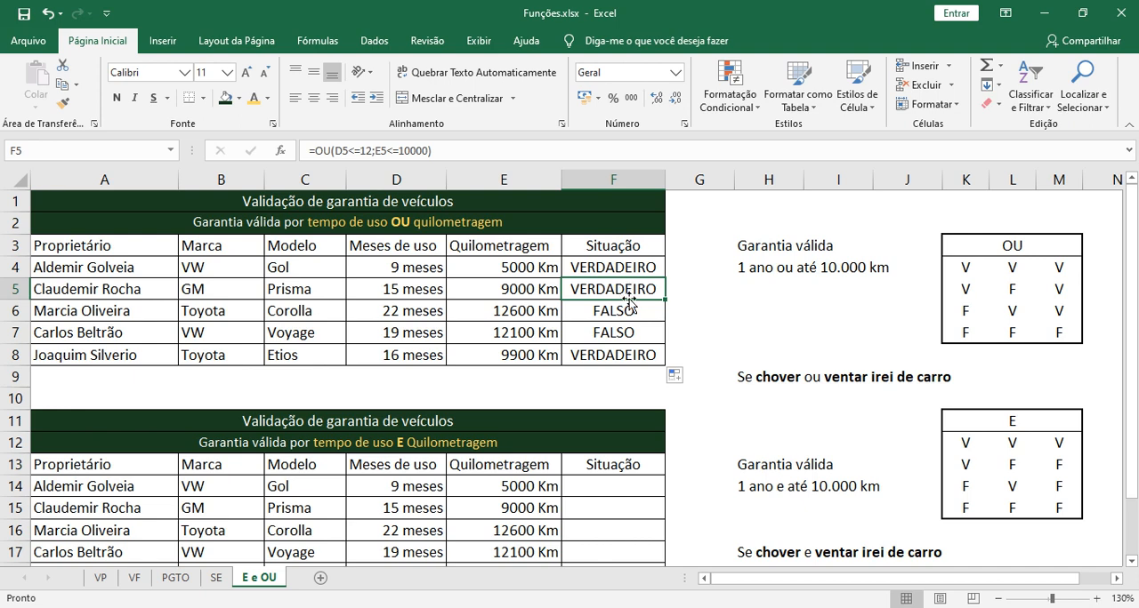
{"action": "double_click", "coordinate": [626, 289]}
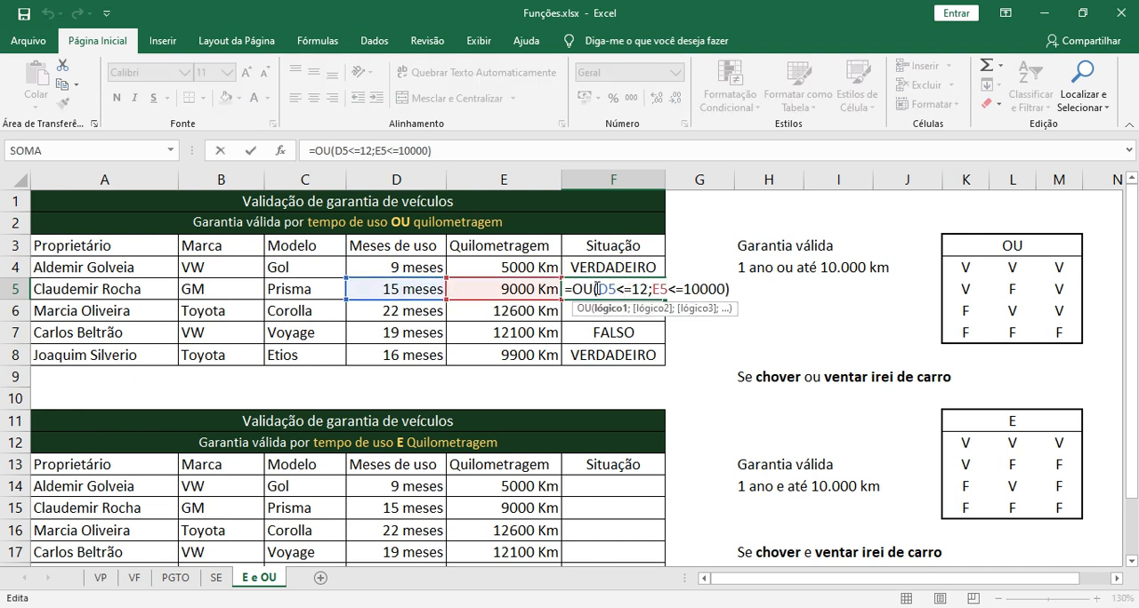
{"action": "left_click_drag", "start_coordinate": [598, 289], "coordinate": [650, 294]}
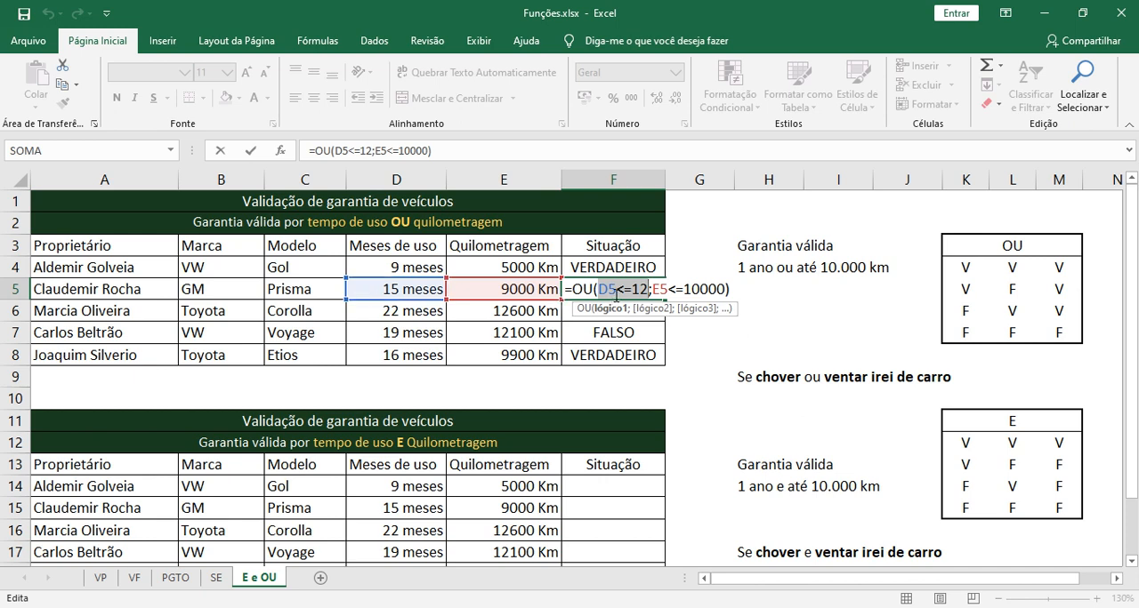
{"action": "left_click", "coordinate": [646, 294]}
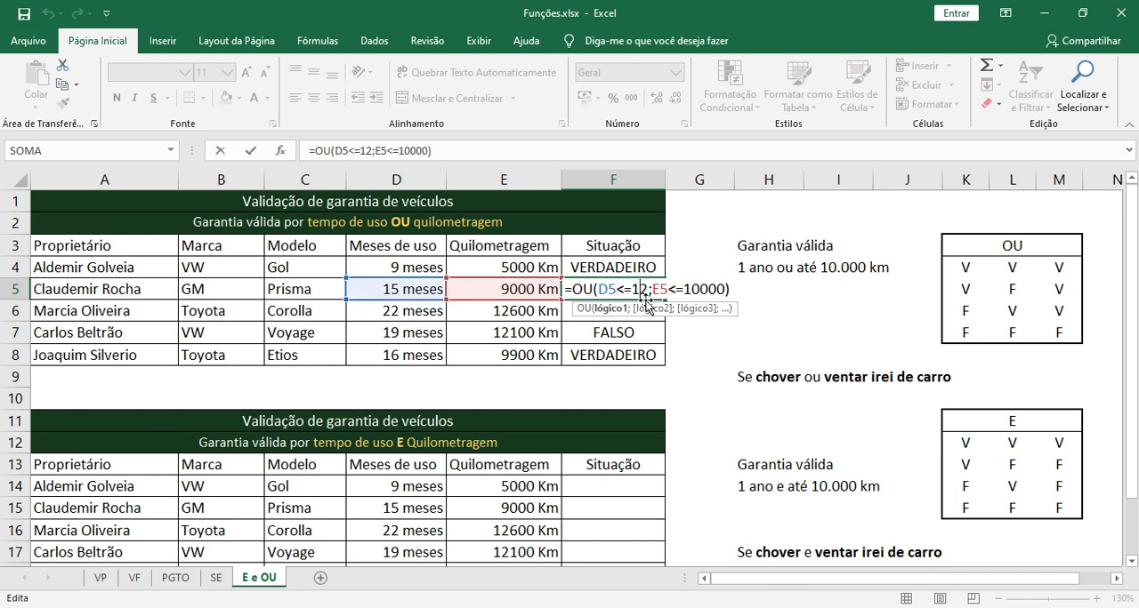
{"action": "left_click_drag", "start_coordinate": [647, 293], "coordinate": [724, 292]}
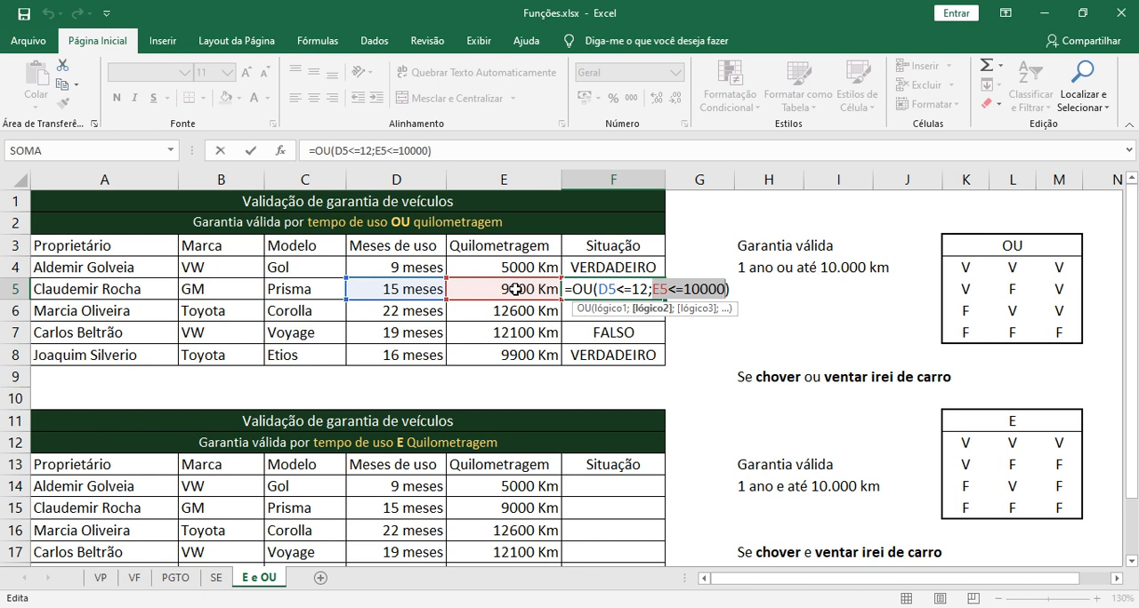
{"action": "key", "text": "Return"}
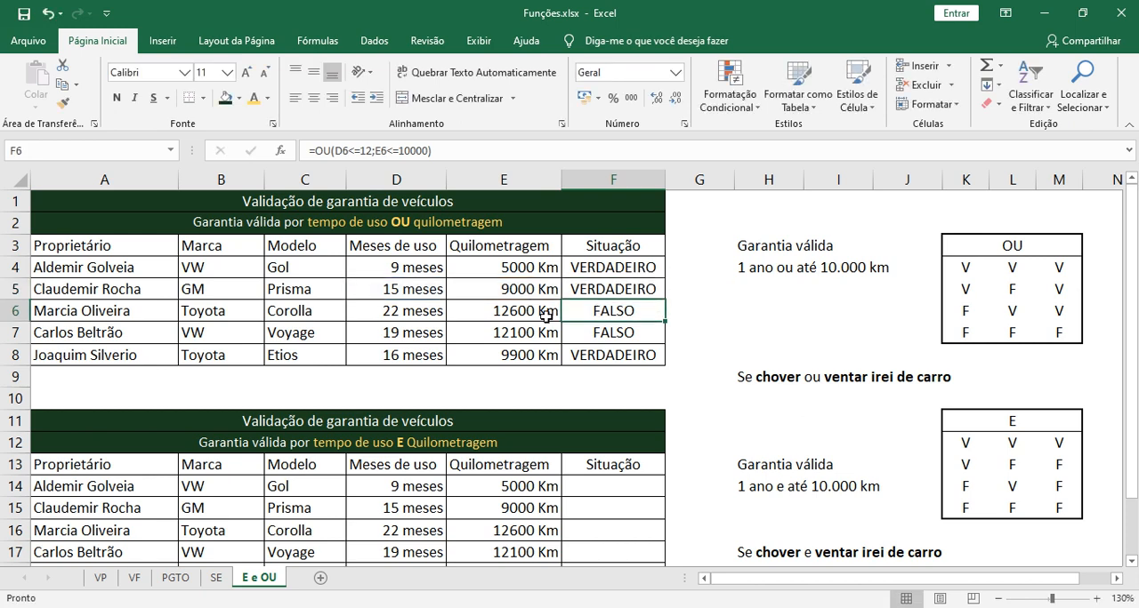
Examine both conditions of the OU formula in F6, then compare the result in F8 with the mileage in E8
{"action": "double_click", "coordinate": [600, 313]}
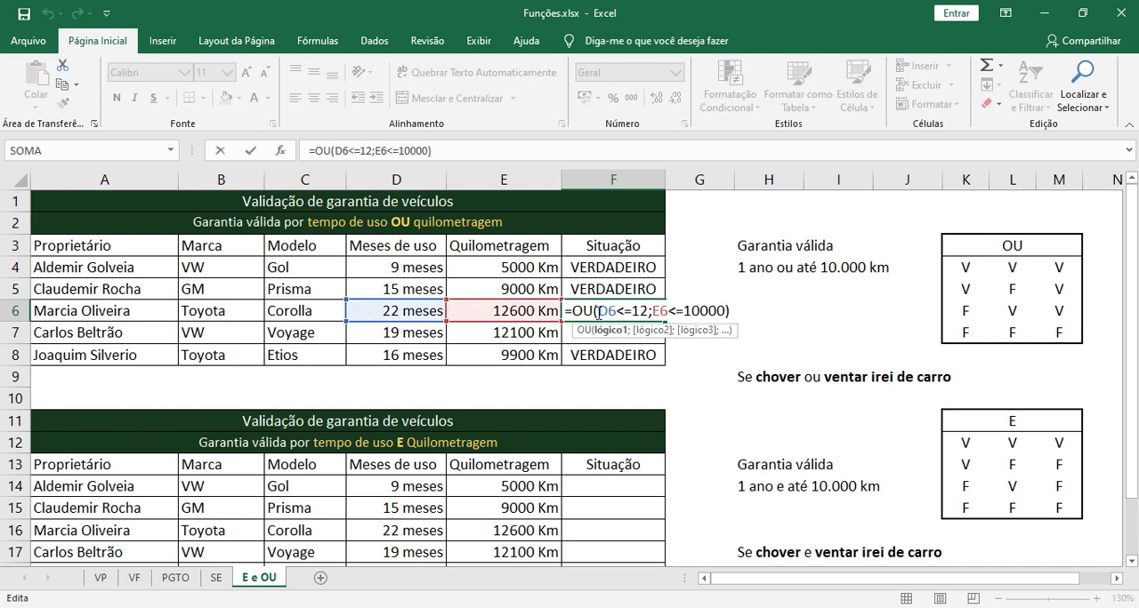
{"action": "mouse_move", "coordinate": [599, 311]}
{"action": "left_mouse_down"}
{"action": "mouse_move", "coordinate": [643, 311]}
{"action": "mouse_move", "coordinate": [602, 312]}
{"action": "left_mouse_up"}
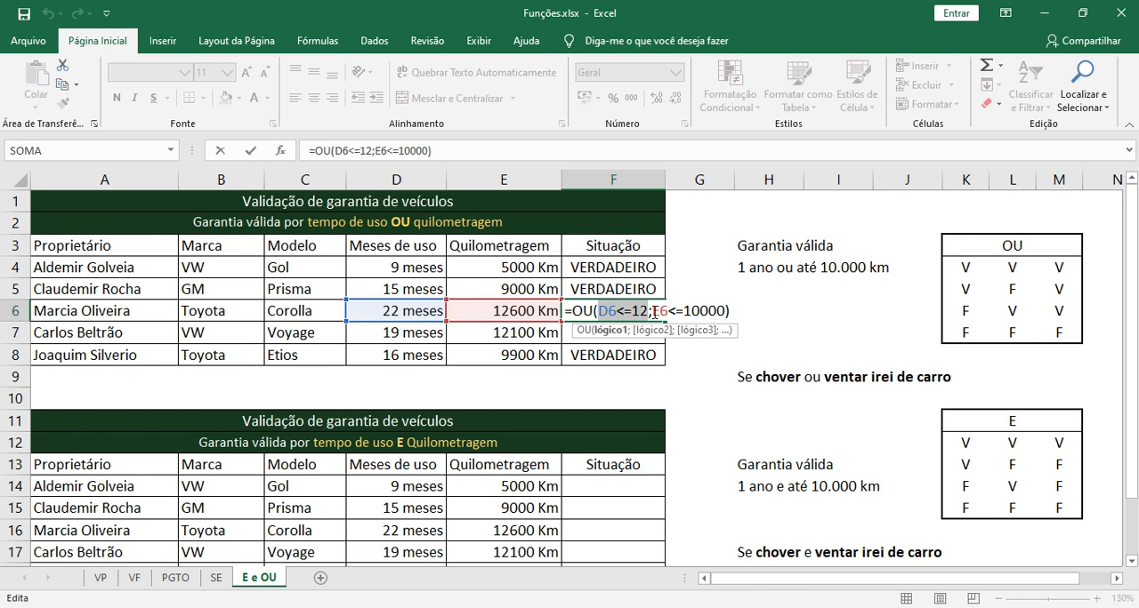
{"action": "left_click_drag", "start_coordinate": [654, 311], "coordinate": [727, 310]}
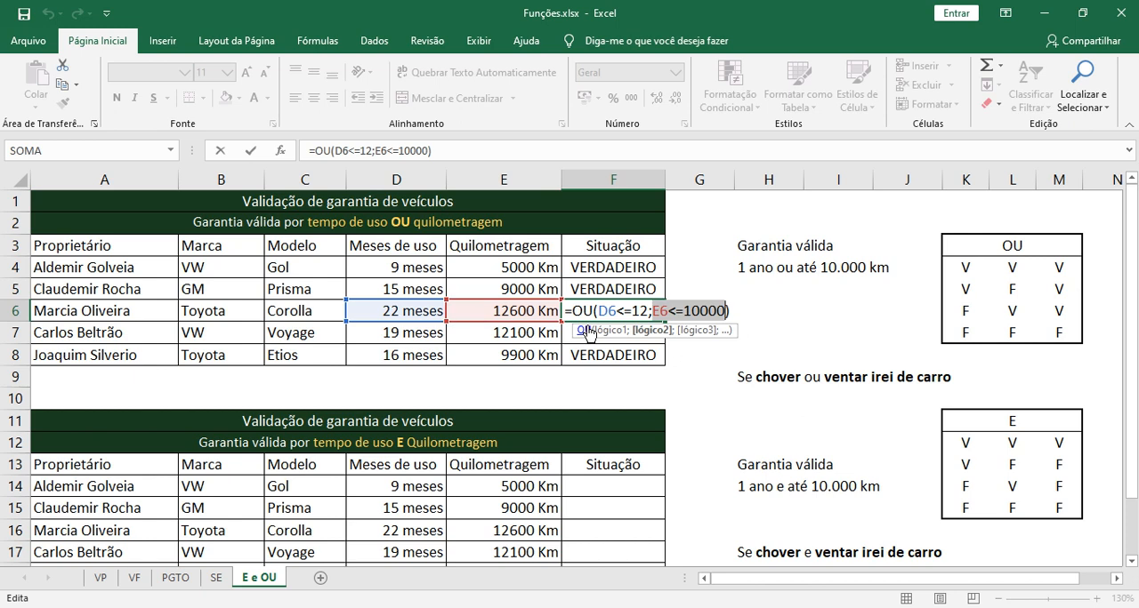
{"action": "key", "text": "Return"}
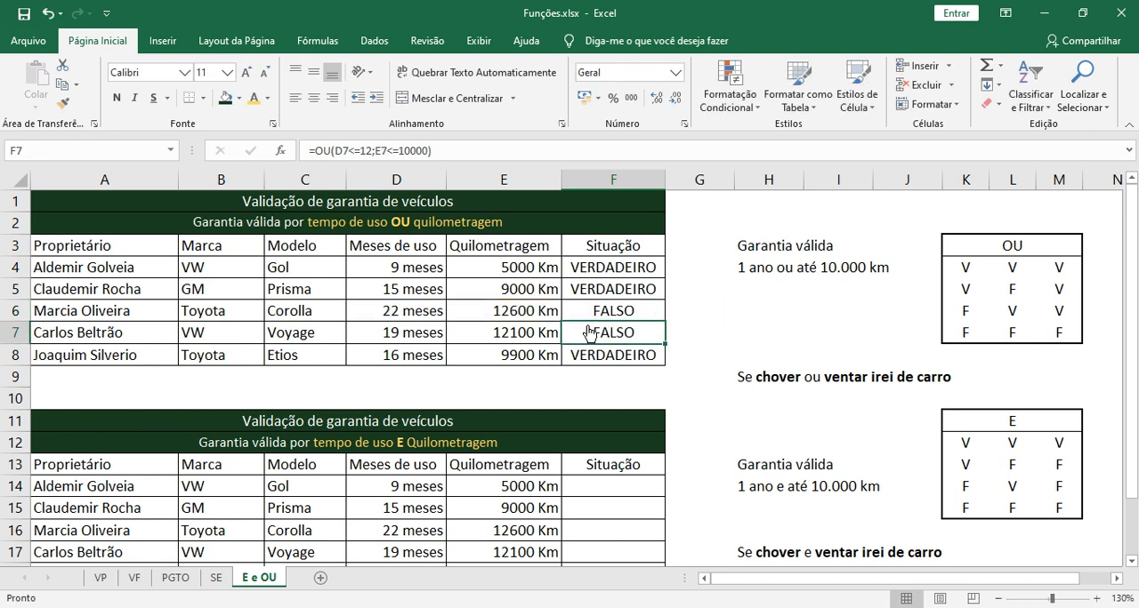
{"action": "left_click", "coordinate": [608, 355]}
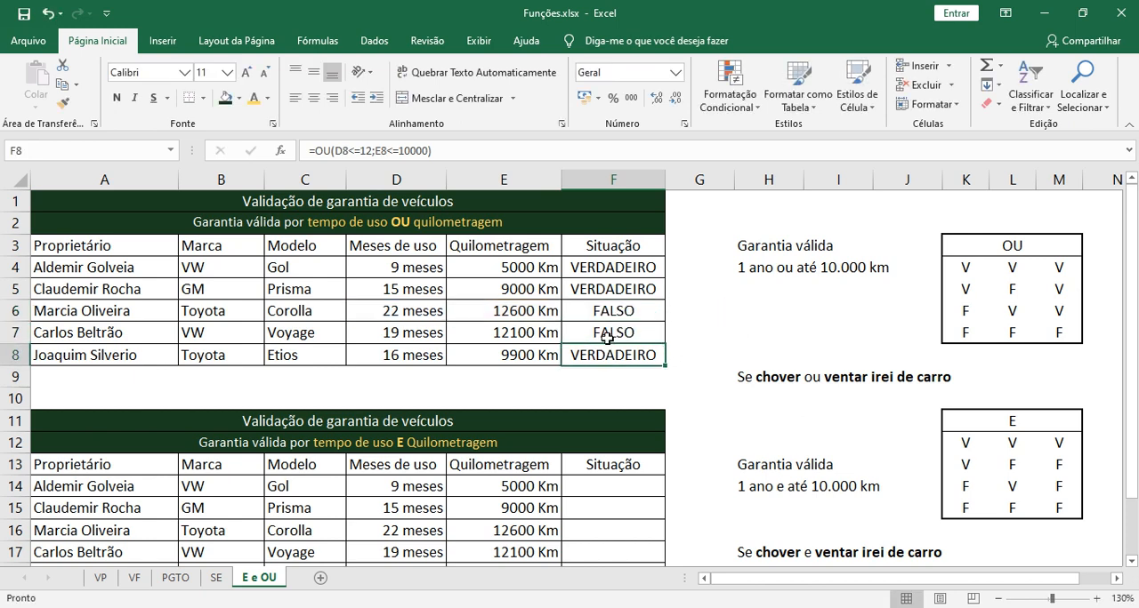
{"action": "left_click", "coordinate": [510, 356]}
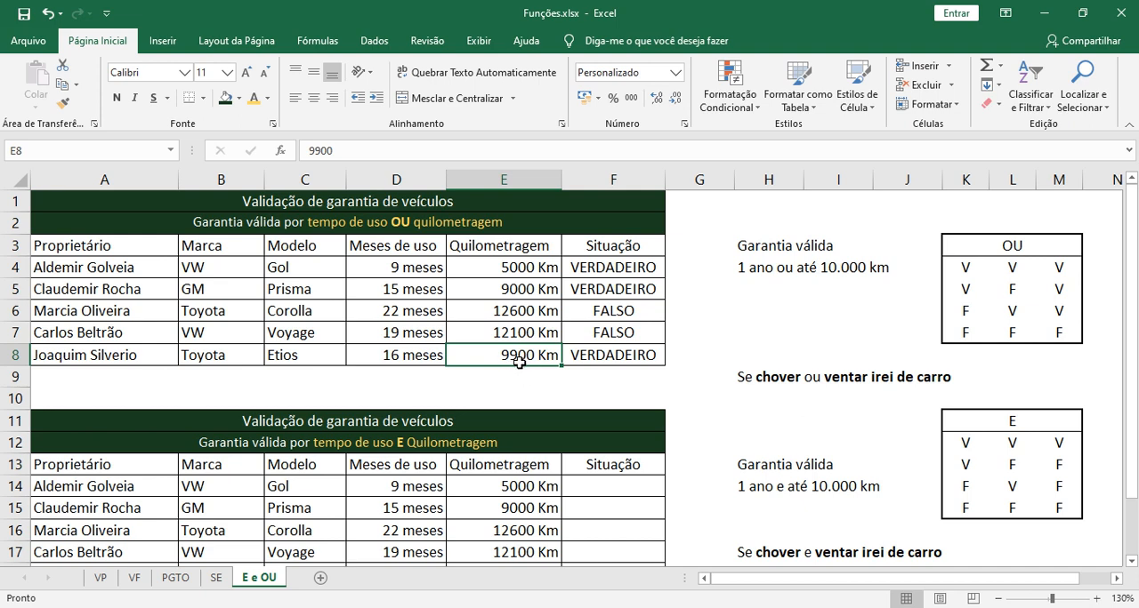
Compare the months of use in D8 and the mileage in E8 with the OU formula in F8
{"action": "left_click", "coordinate": [418, 355]}
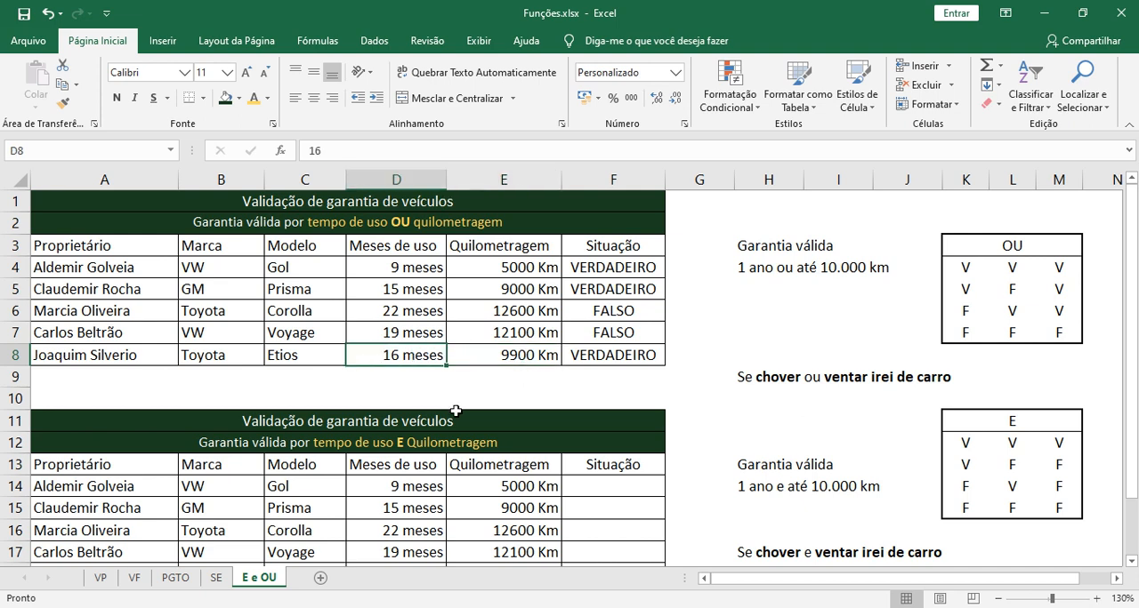
{"action": "left_click", "coordinate": [472, 364]}
{"action": "left_click", "coordinate": [430, 363]}
{"action": "left_click", "coordinate": [498, 359]}
{"action": "left_click", "coordinate": [420, 359]}
{"action": "left_click", "coordinate": [582, 358]}
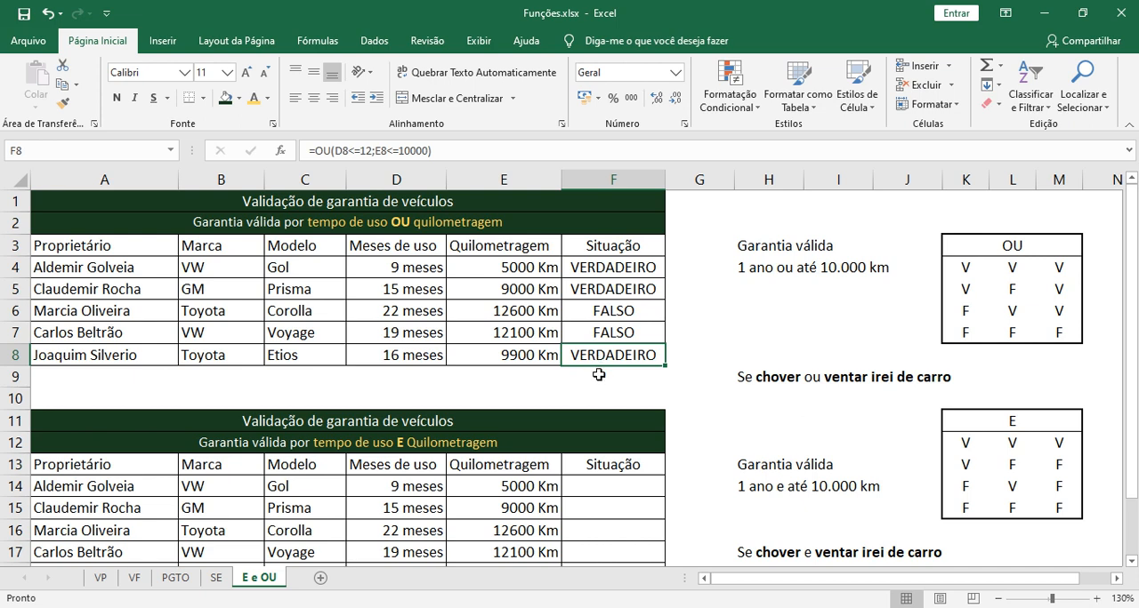
Start an E formula in F14 of the second warranty table with the first condition D14<=12
{"action": "scroll", "coordinate": [601, 371], "scroll_direction": "down", "scroll_amount": 1}
{"action": "left_click", "coordinate": [604, 428]}
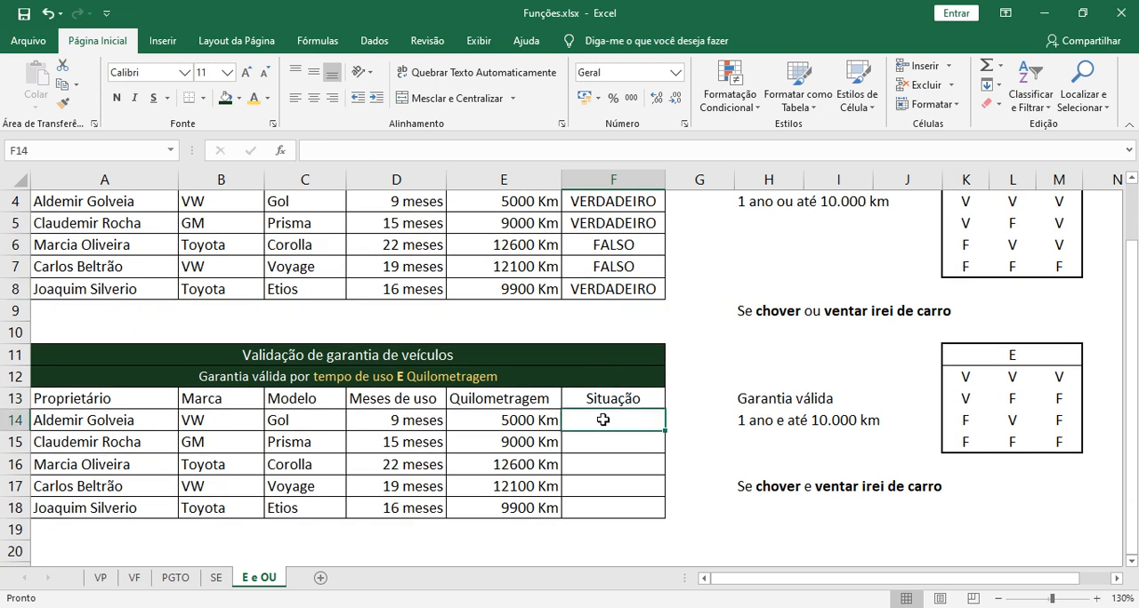
{"action": "type", "text": "="}
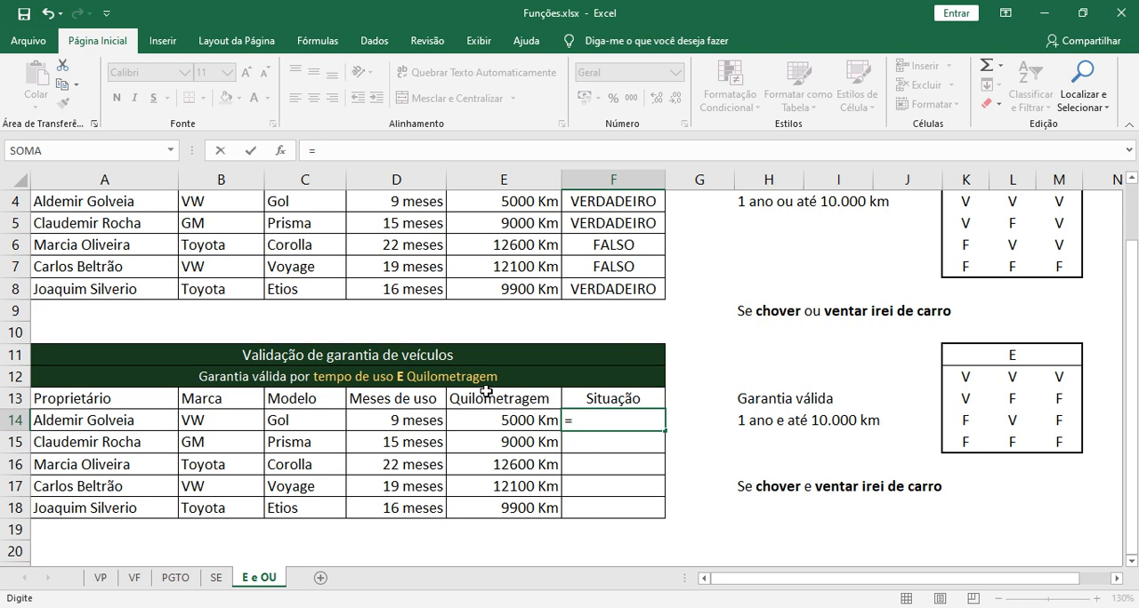
{"action": "type", "text": "e"}
{"action": "key", "text": "Tab"}
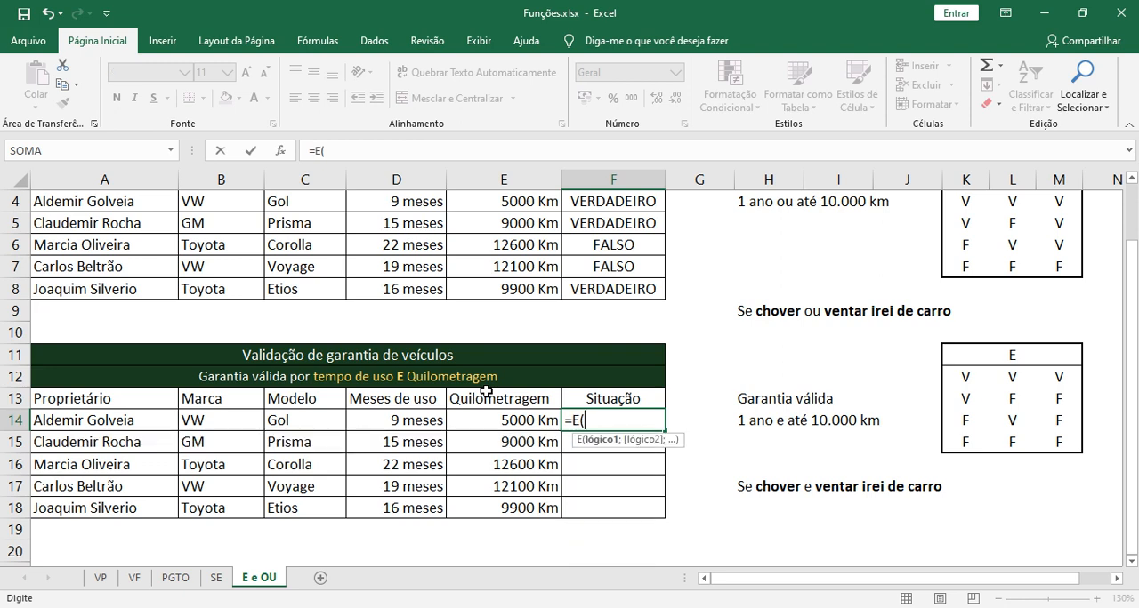
{"action": "left_click", "coordinate": [436, 421]}
{"action": "type", "text": "<"}
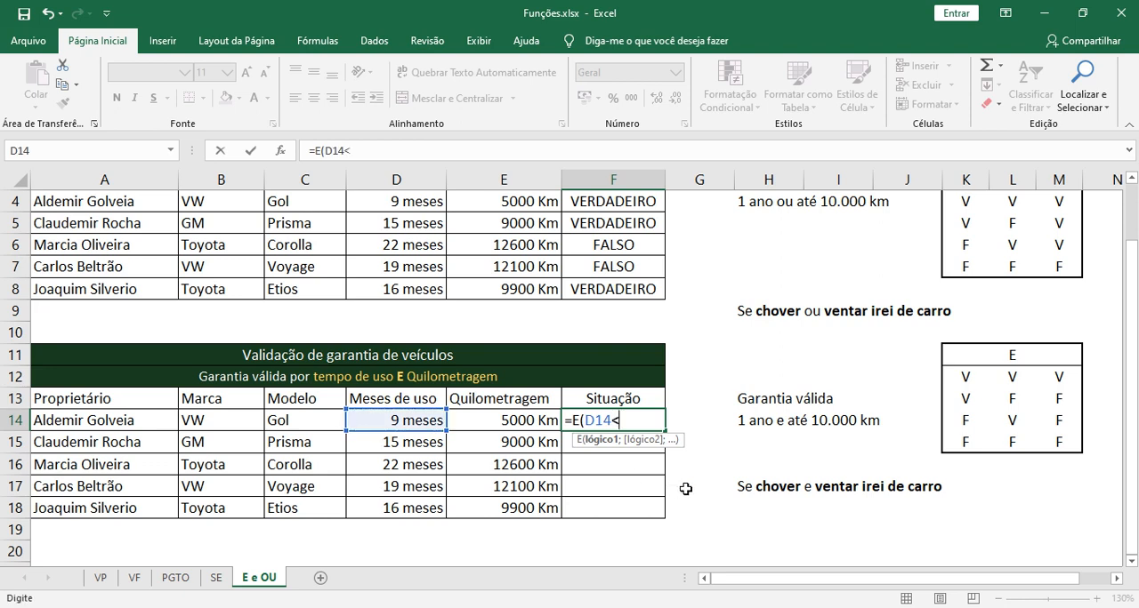
{"action": "type", "text": "=12;"}
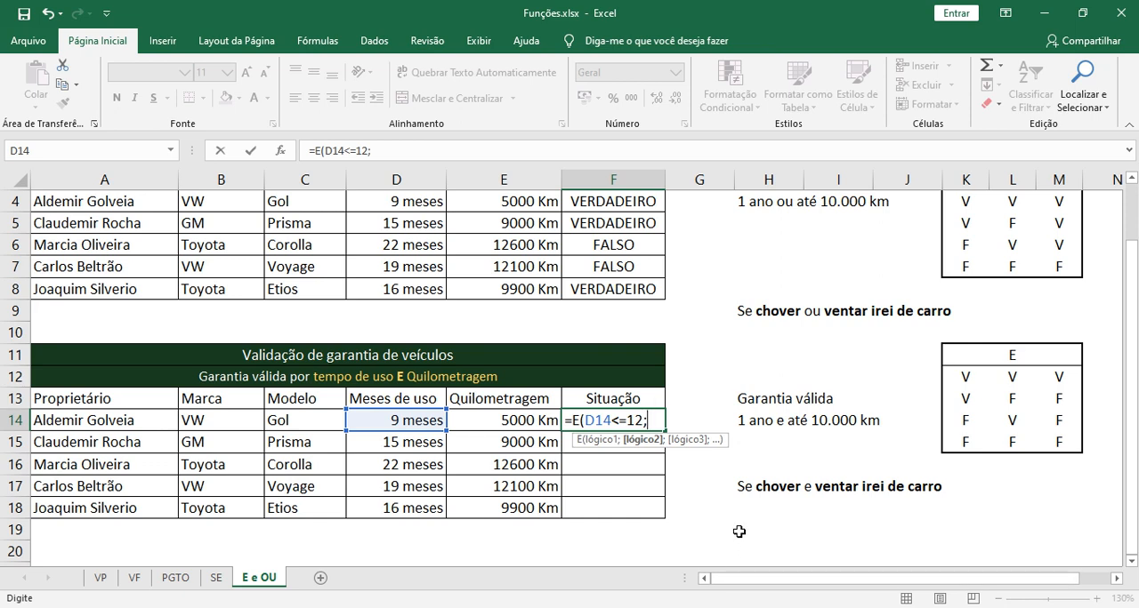
Add the second condition E14<=10000 and commit =E(D14<=12;E14<=10000) to F14
{"action": "key", "text": "Left"}
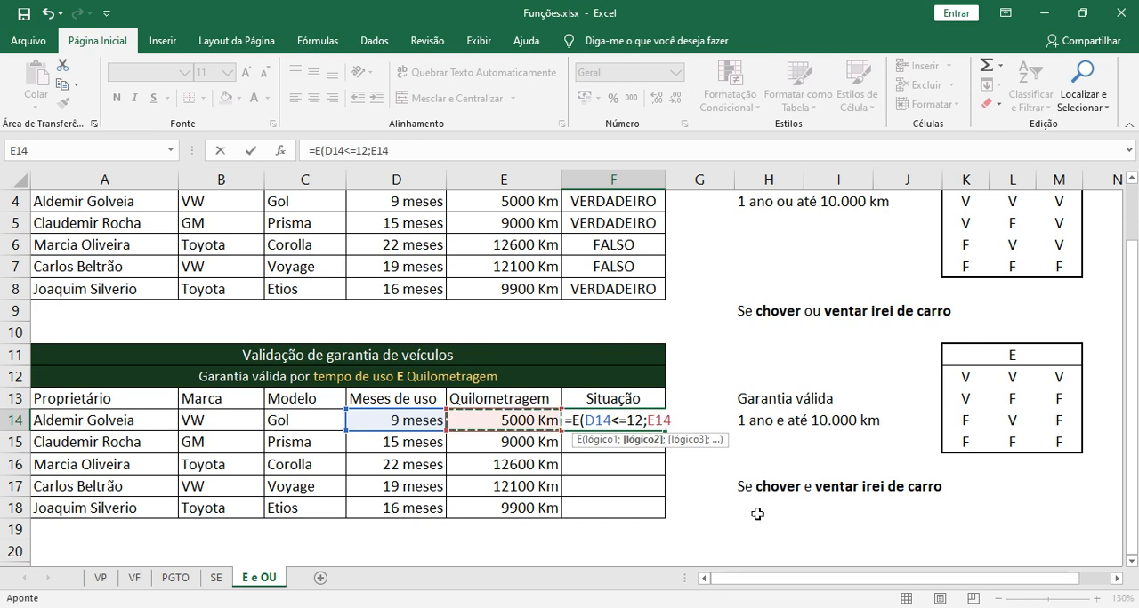
{"action": "type", "text": "<"}
{"action": "type", "text": "=1"}
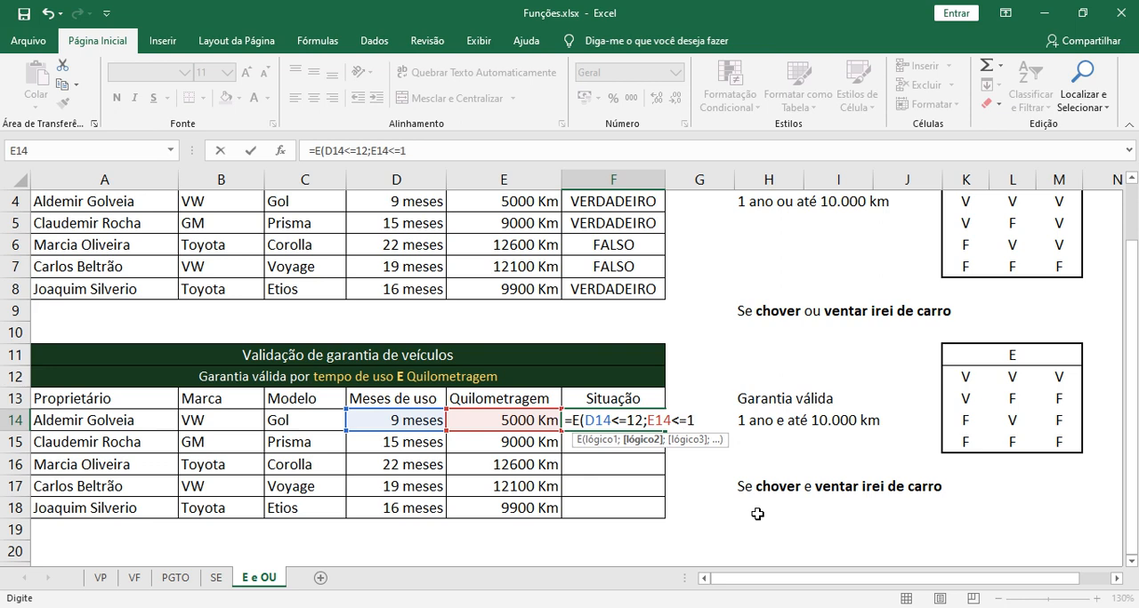
{"action": "type", "text": "0000)"}
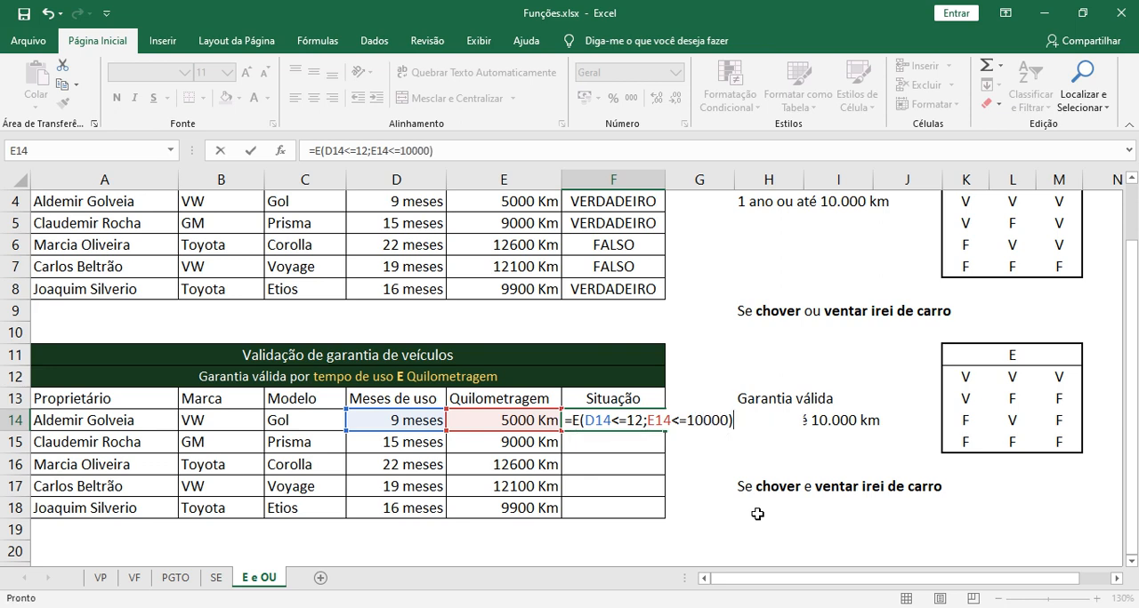
{"action": "key", "text": "Return"}
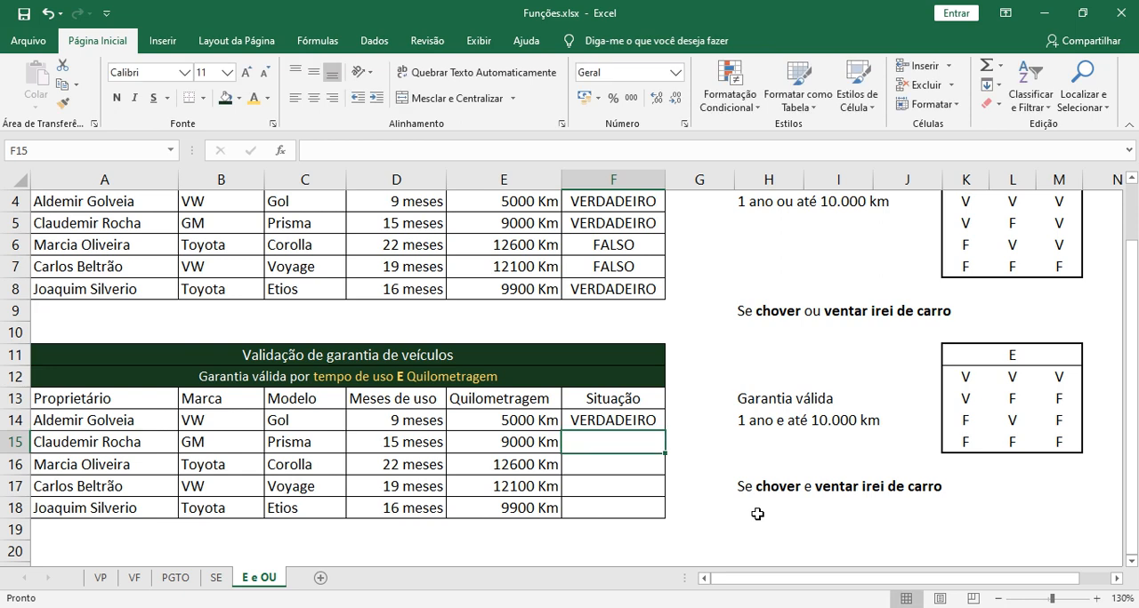
Review the conditions D14<=12 and E14<=10000 in the F14 formula against the E truth table
{"action": "double_click", "coordinate": [623, 419]}
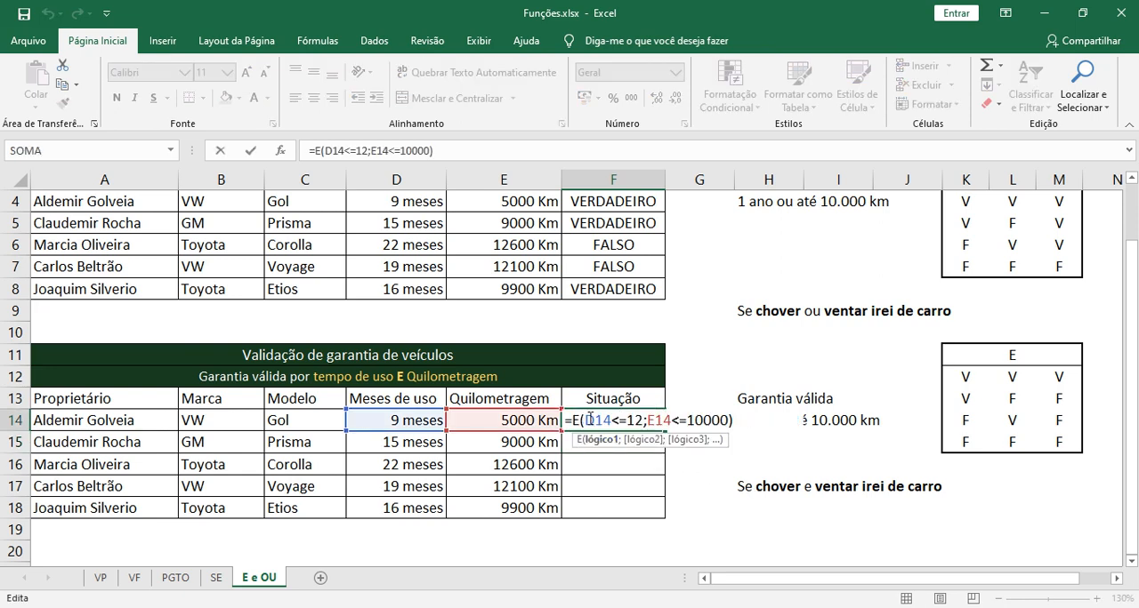
{"action": "left_click_drag", "start_coordinate": [583, 420], "coordinate": [610, 422]}
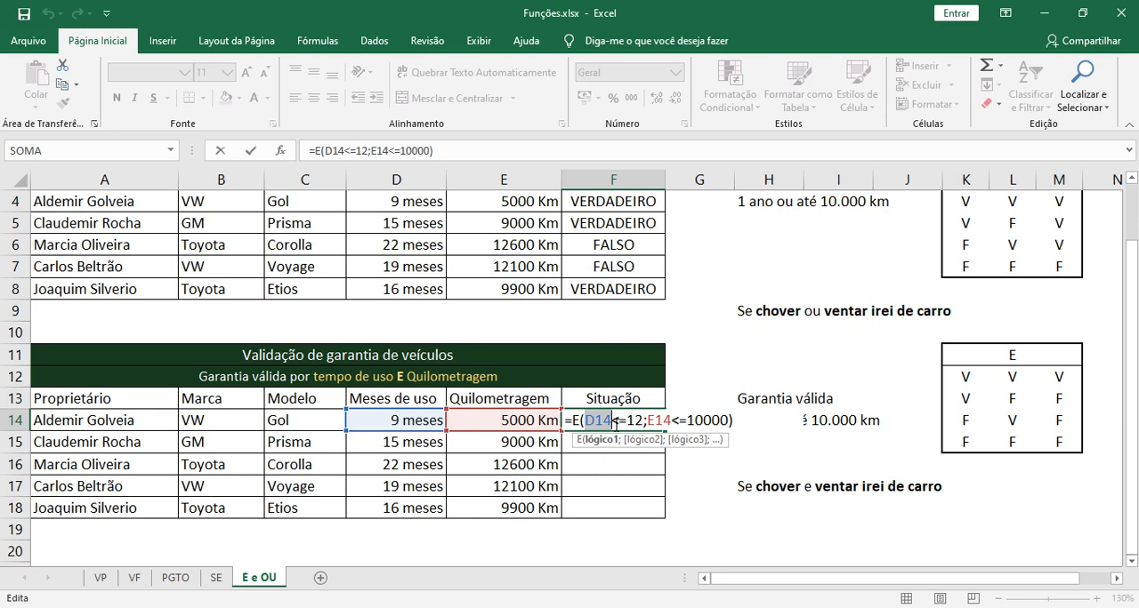
{"action": "left_click", "coordinate": [611, 422]}
{"action": "key", "text": "Return"}
{"action": "double_click", "coordinate": [641, 419]}
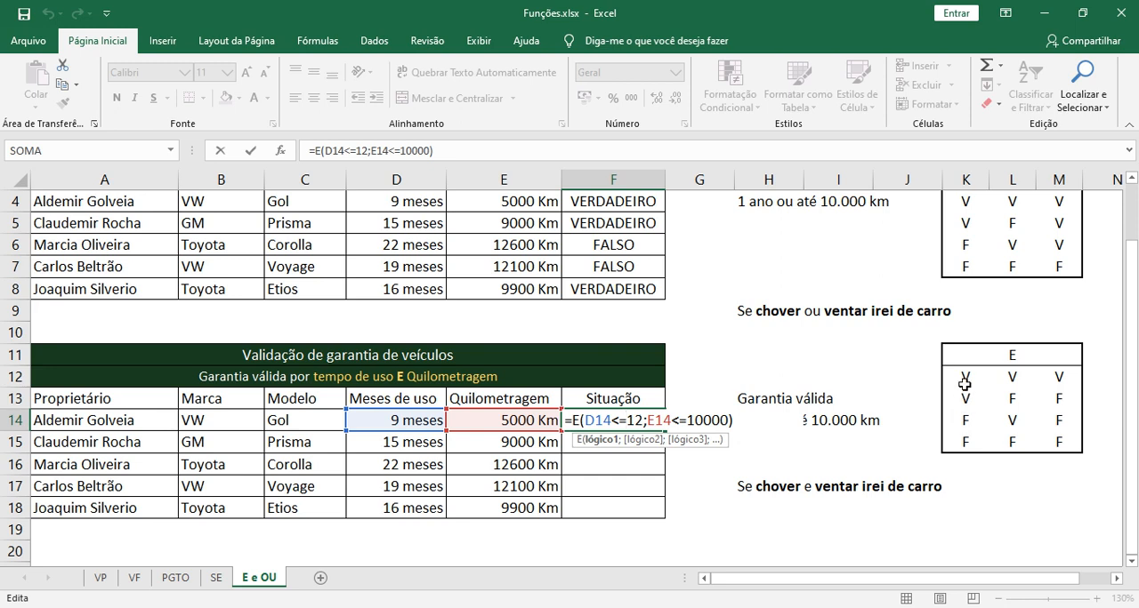
{"action": "left_click_drag", "start_coordinate": [584, 420], "coordinate": [728, 419]}
{"action": "left_click", "coordinate": [728, 422]}
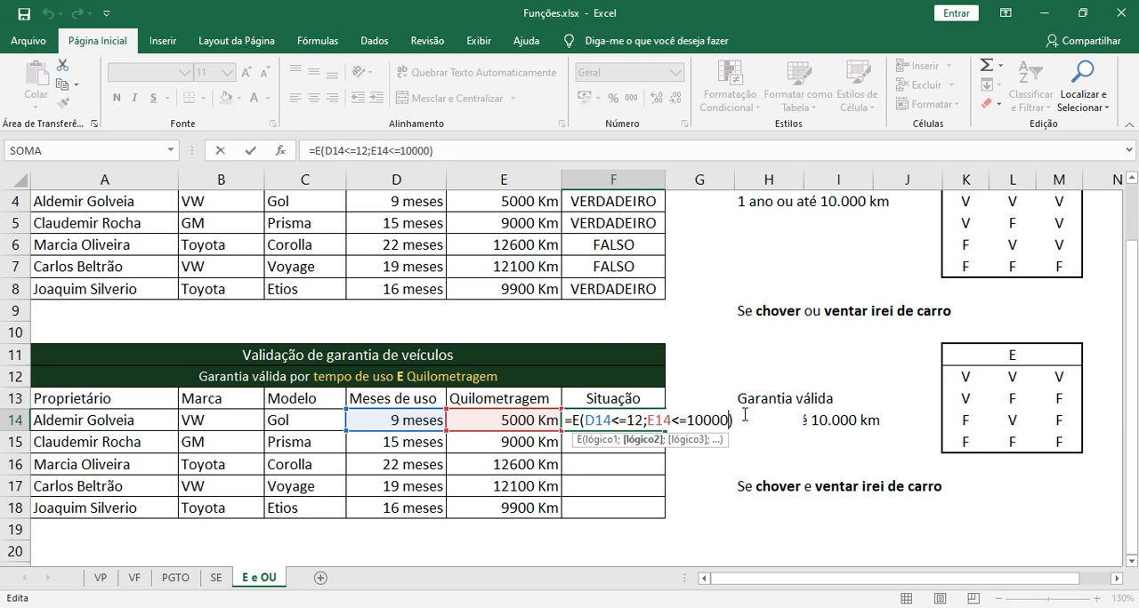
{"action": "key", "text": "Return"}
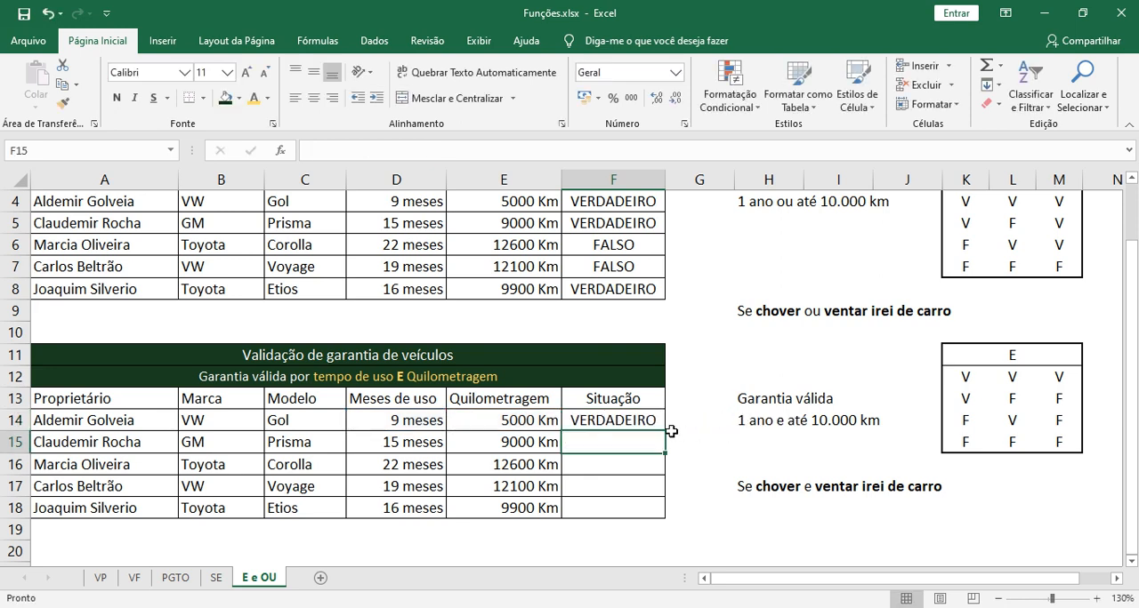
Copy the E formula from F14 down through F18 in the second table's "Situação" column
{"action": "left_click", "coordinate": [623, 420]}
{"action": "left_click_drag", "start_coordinate": [665, 431], "coordinate": [664, 516]}
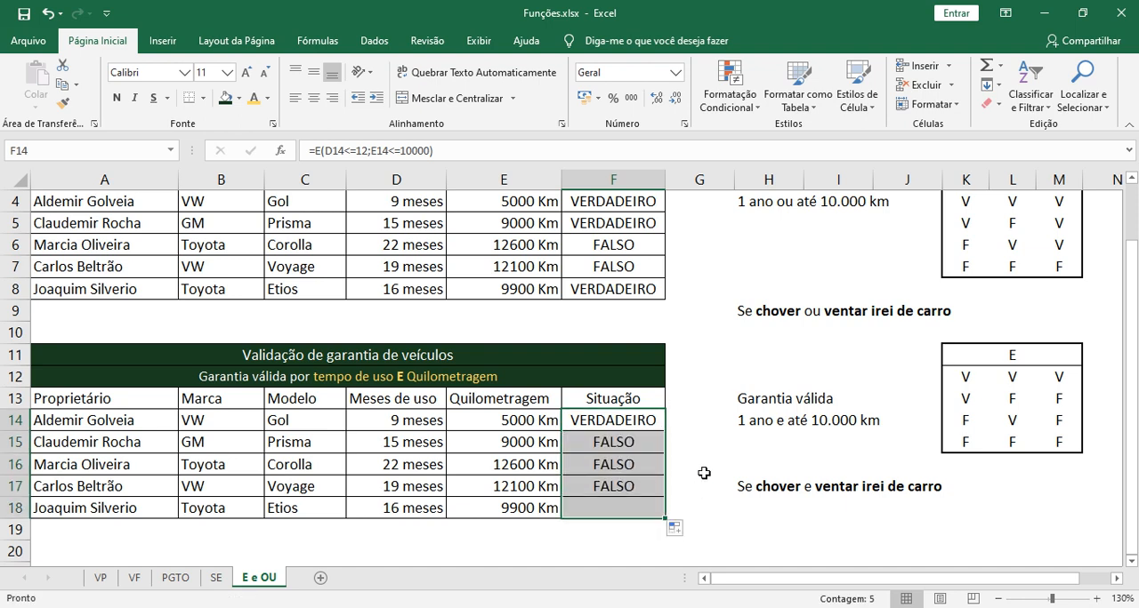
{"action": "left_click", "coordinate": [700, 465]}
{"action": "left_click", "coordinate": [613, 448]}
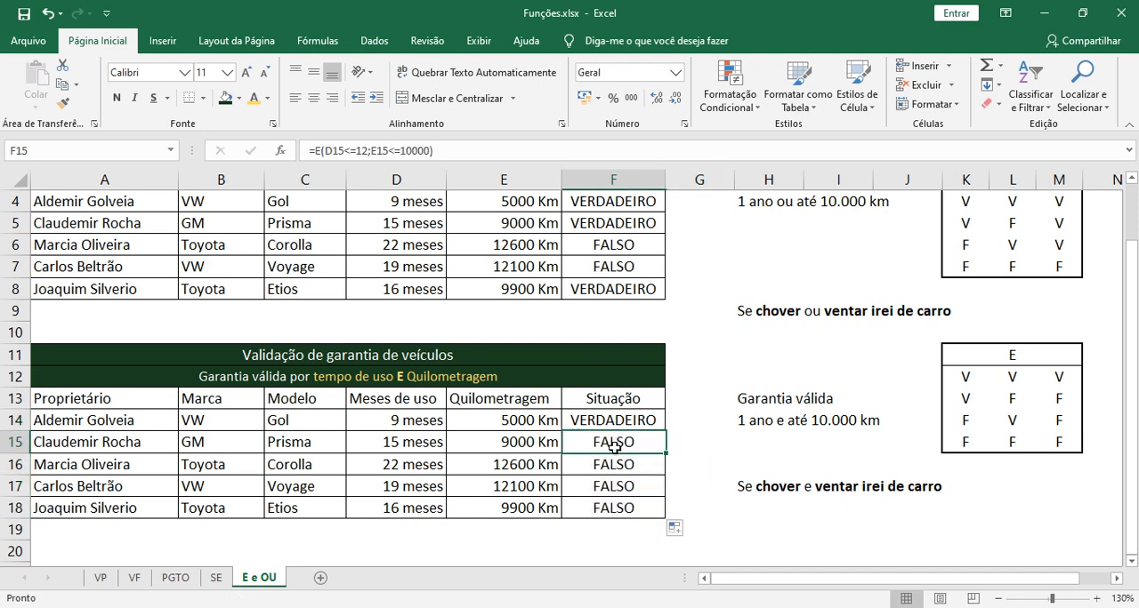
{"action": "left_click_drag", "start_coordinate": [613, 447], "coordinate": [605, 507]}
{"action": "left_click", "coordinate": [605, 507]}
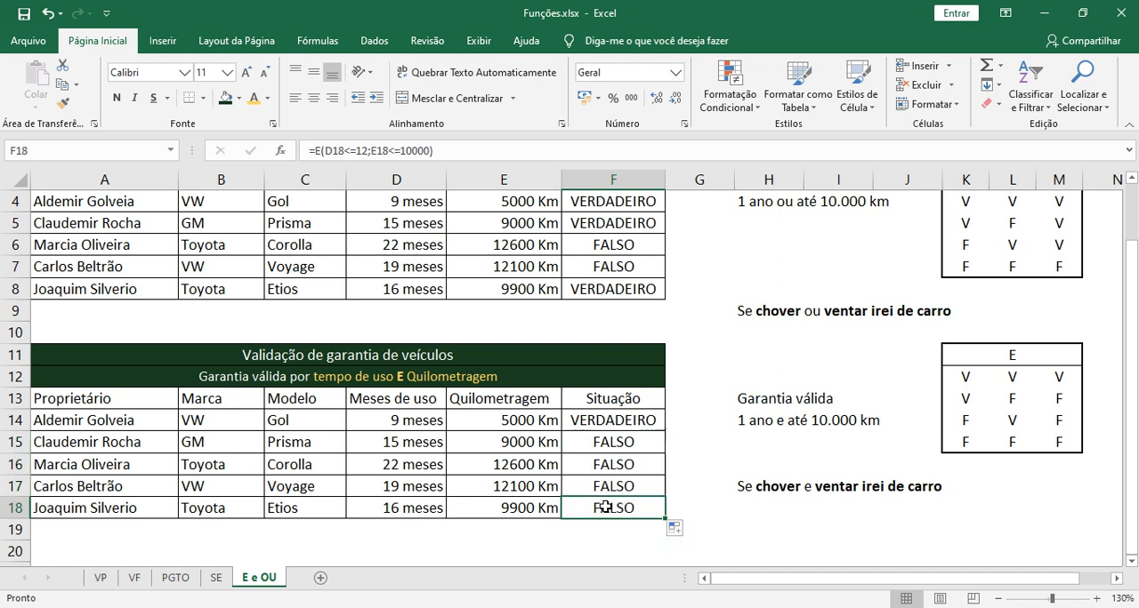
Compare the months of use in D15 and the mileage in E15 with the E formula results in F15 and F16
{"action": "left_click", "coordinate": [391, 448]}
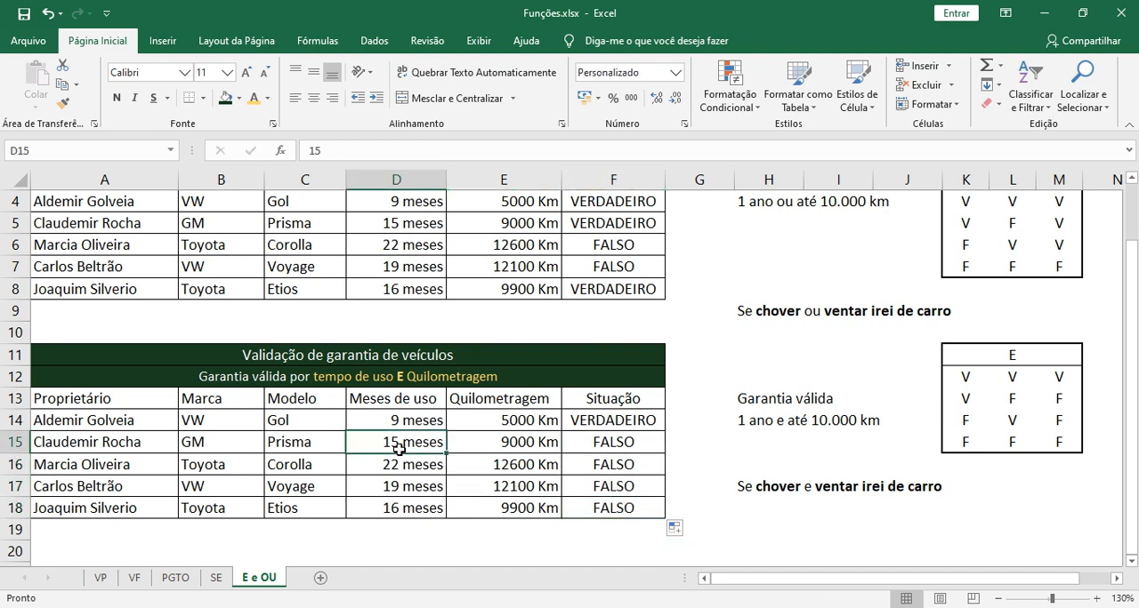
{"action": "left_click", "coordinate": [491, 447]}
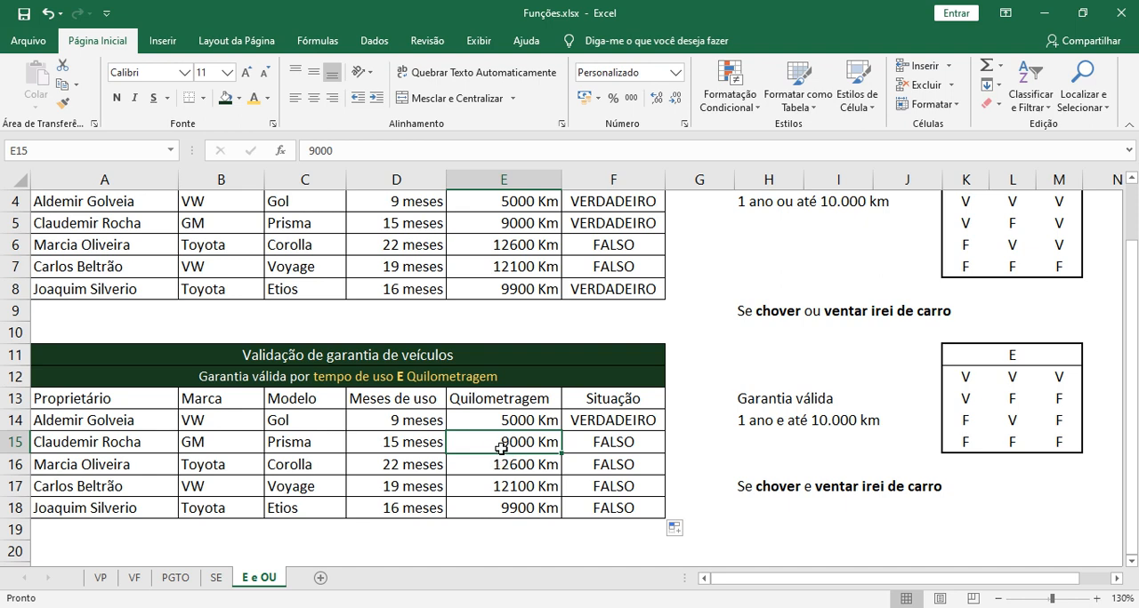
{"action": "left_click", "coordinate": [418, 444]}
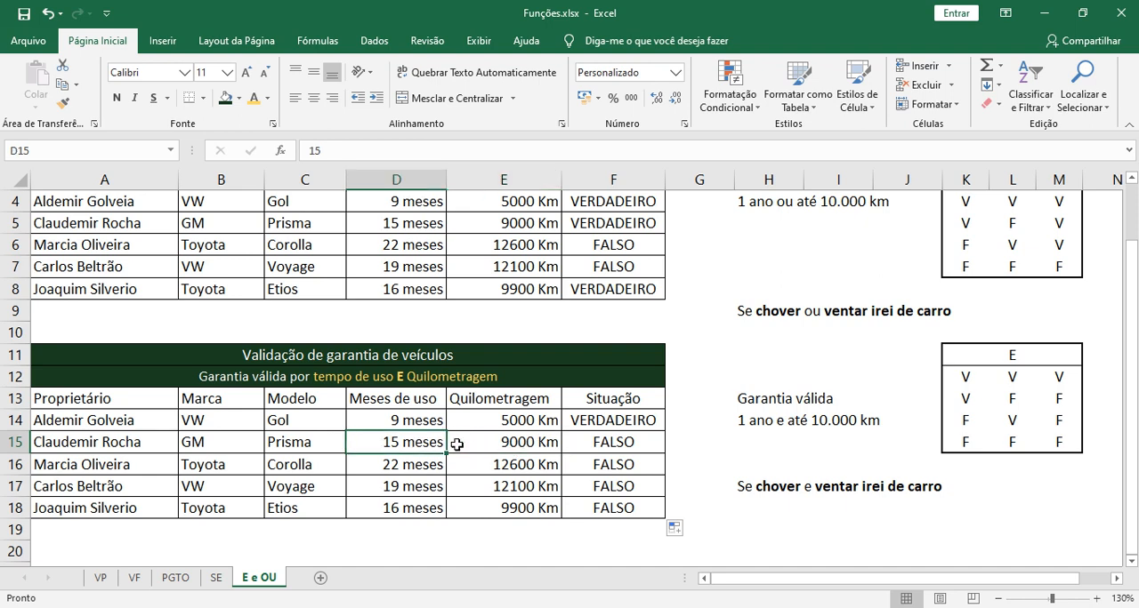
{"action": "left_click", "coordinate": [460, 443]}
{"action": "left_click", "coordinate": [419, 444]}
{"action": "left_click", "coordinate": [467, 443]}
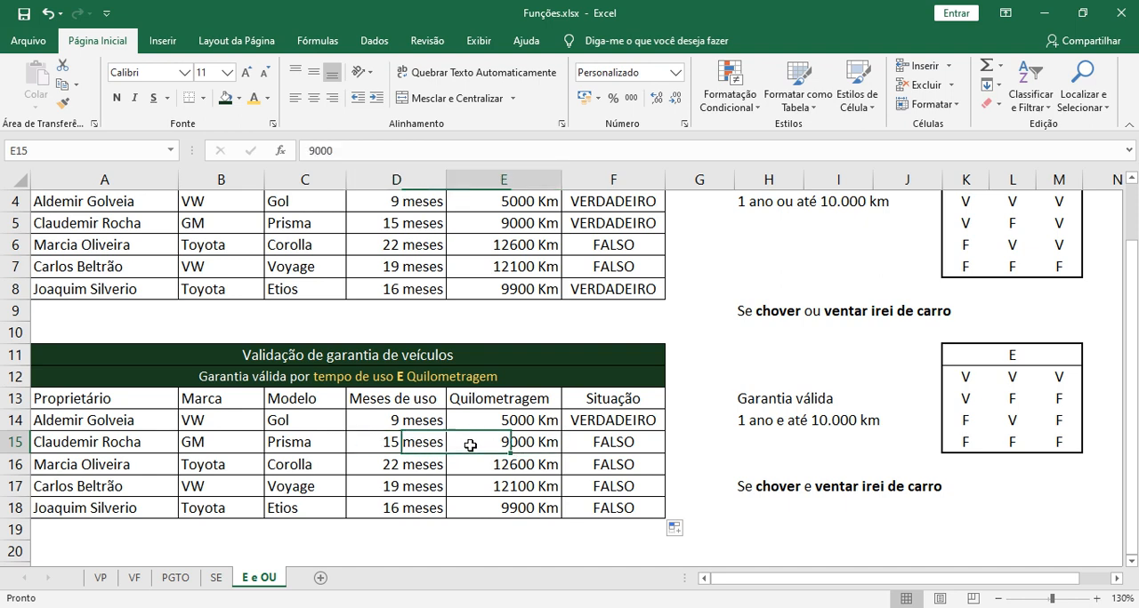
{"action": "left_click", "coordinate": [415, 447]}
{"action": "left_click", "coordinate": [473, 443]}
{"action": "left_click", "coordinate": [416, 444]}
{"action": "left_click", "coordinate": [466, 444]}
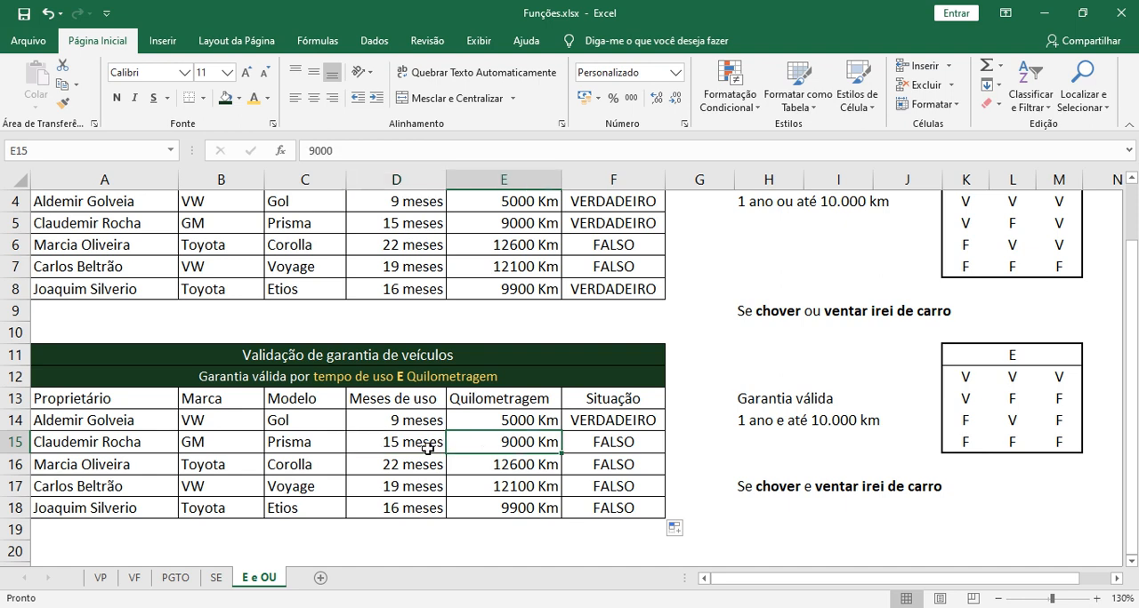
{"action": "left_click", "coordinate": [427, 450]}
{"action": "left_click", "coordinate": [466, 443]}
{"action": "left_click", "coordinate": [433, 444]}
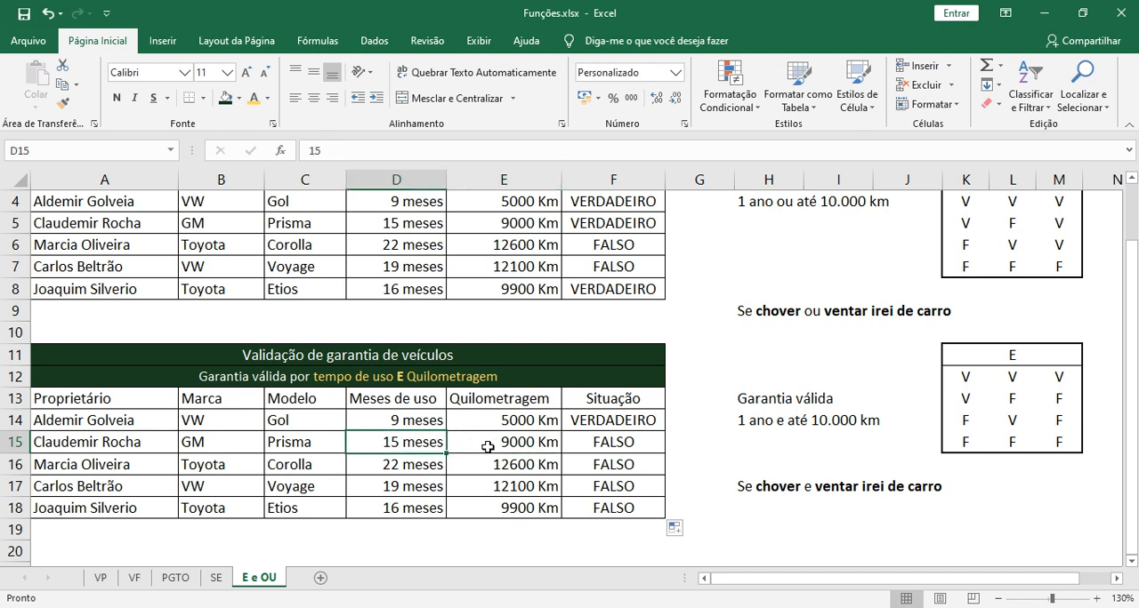
{"action": "left_click", "coordinate": [467, 448]}
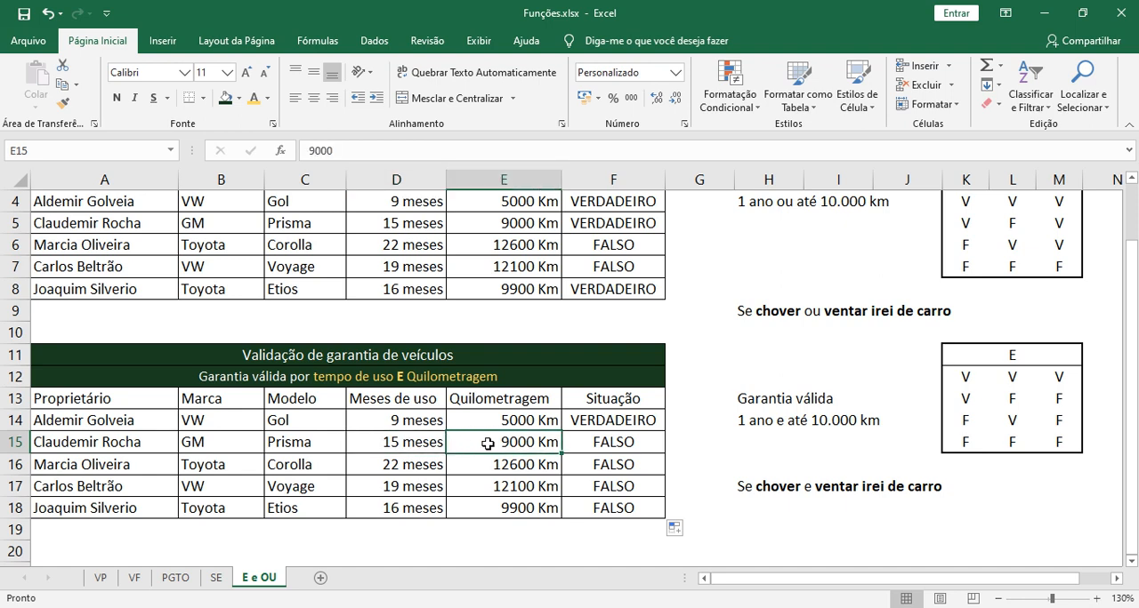
{"action": "left_click", "coordinate": [610, 442]}
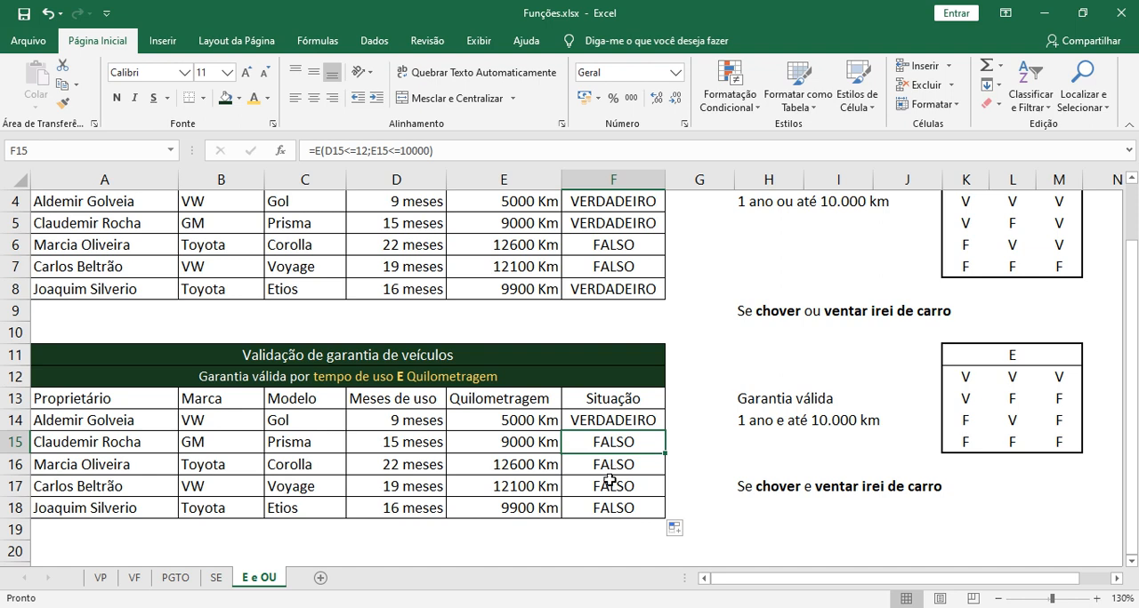
{"action": "left_click", "coordinate": [591, 471]}
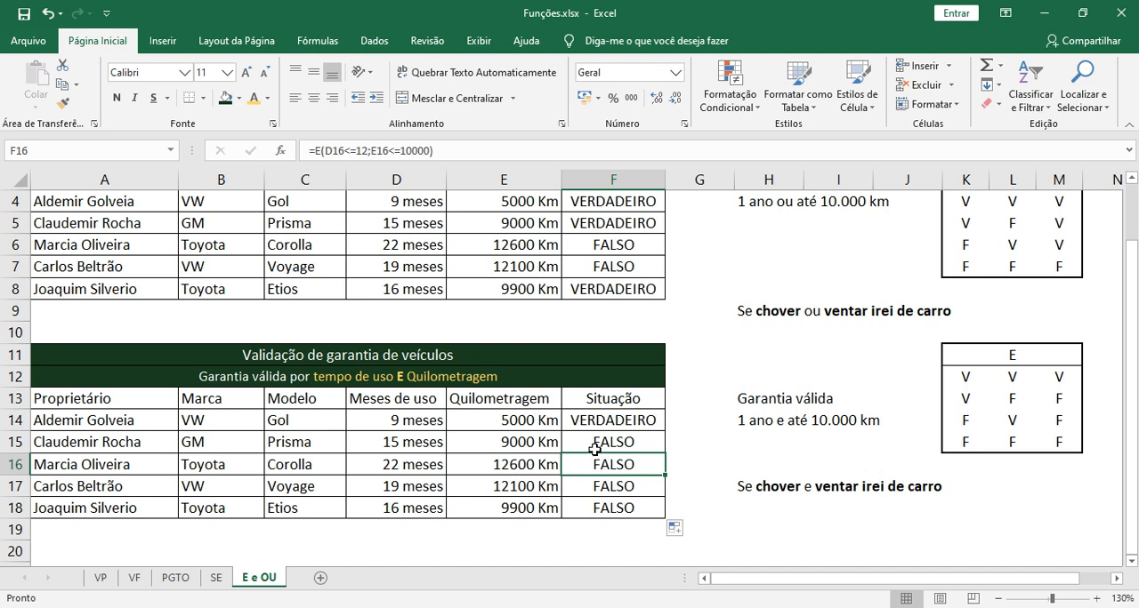
Examine both conditions of the E formula in F15 against row 15's data, then leave the cell without saving any edit
{"action": "left_click", "coordinate": [406, 445]}
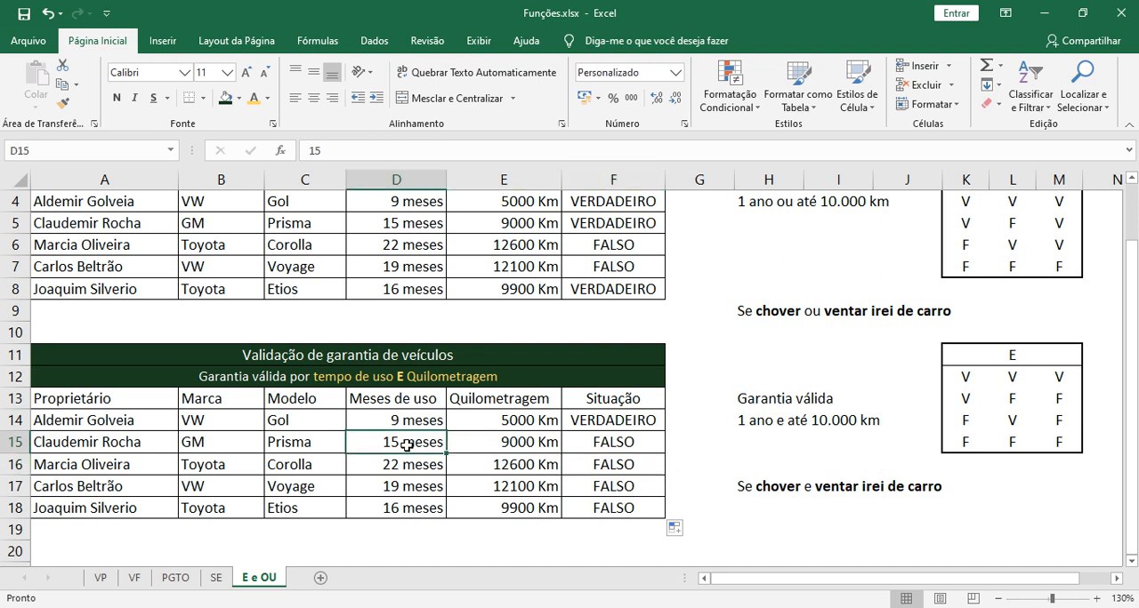
{"action": "double_click", "coordinate": [588, 443]}
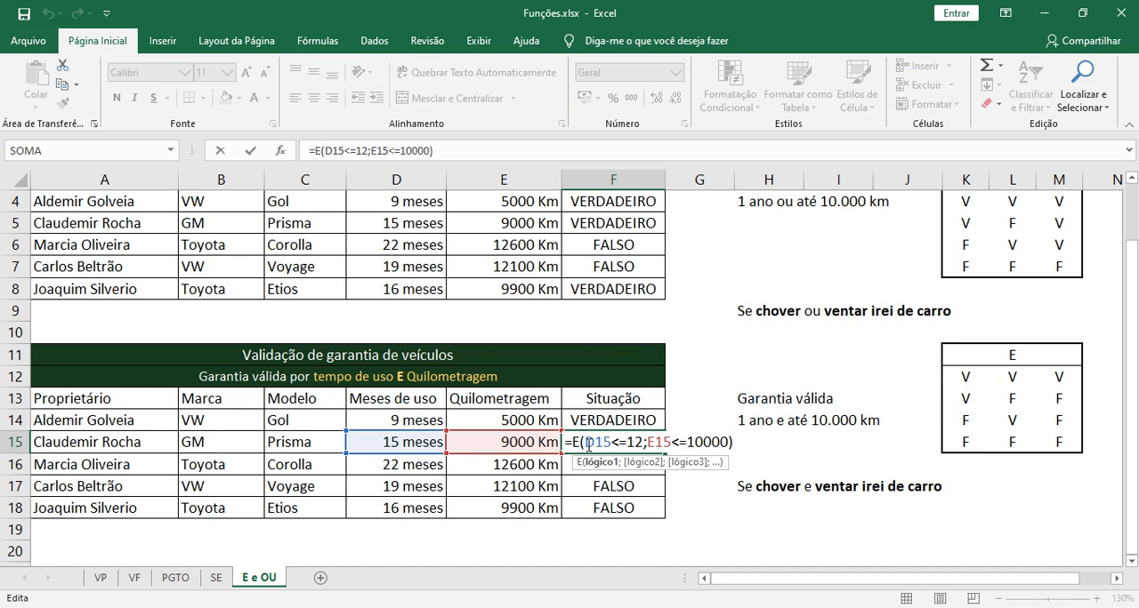
{"action": "left_click_drag", "start_coordinate": [588, 445], "coordinate": [642, 445]}
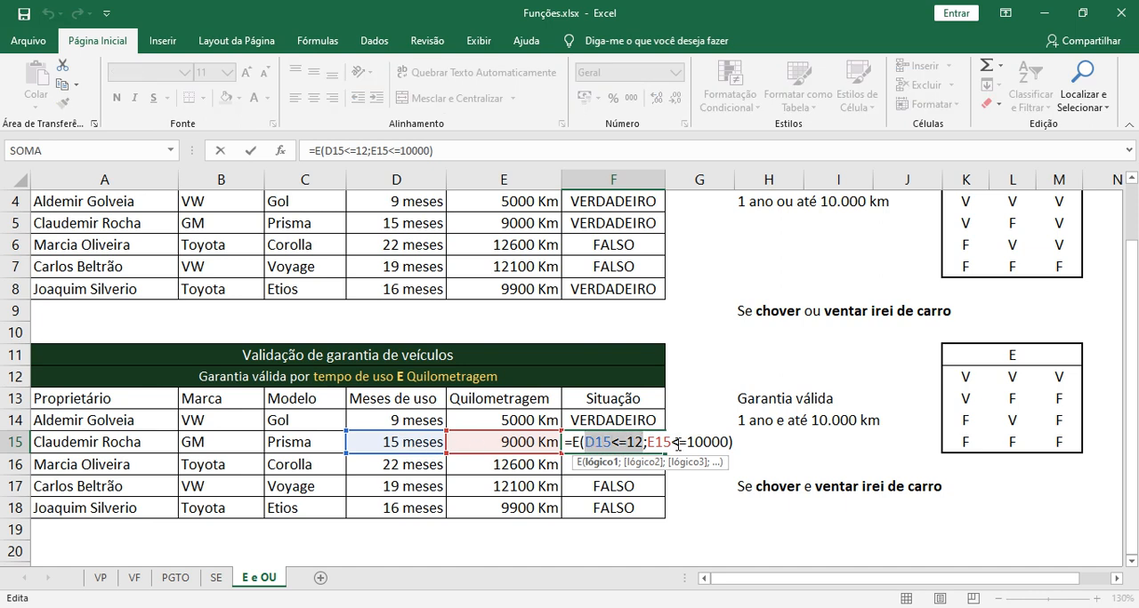
{"action": "left_click_drag", "start_coordinate": [646, 443], "coordinate": [729, 443]}
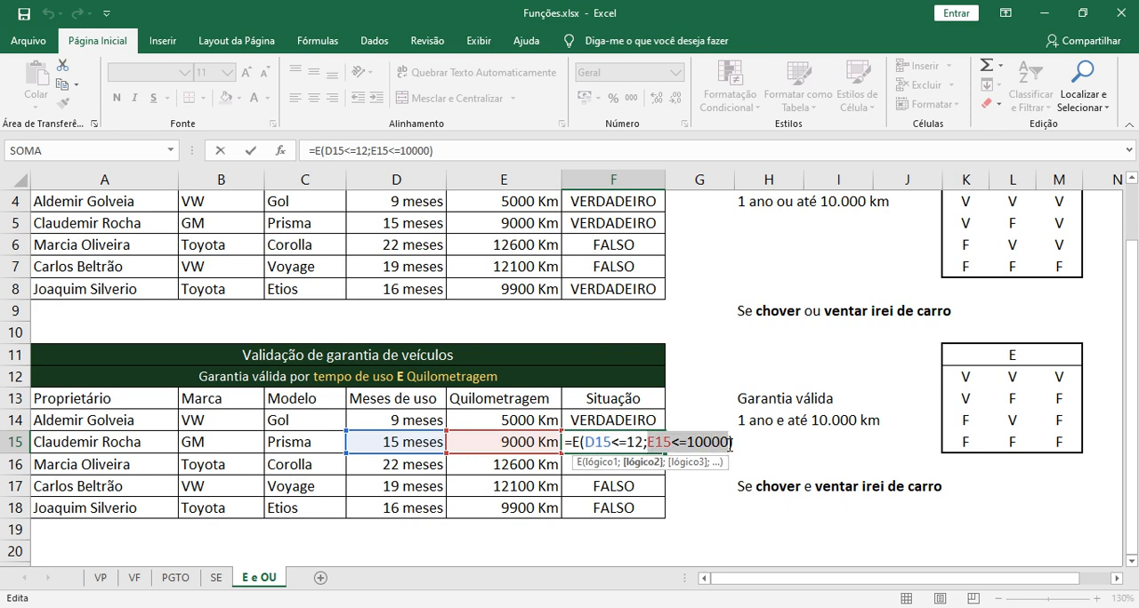
{"action": "left_click", "coordinate": [605, 442]}
{"action": "left_click_drag", "start_coordinate": [585, 442], "coordinate": [731, 442]}
{"action": "left_click", "coordinate": [968, 422]}
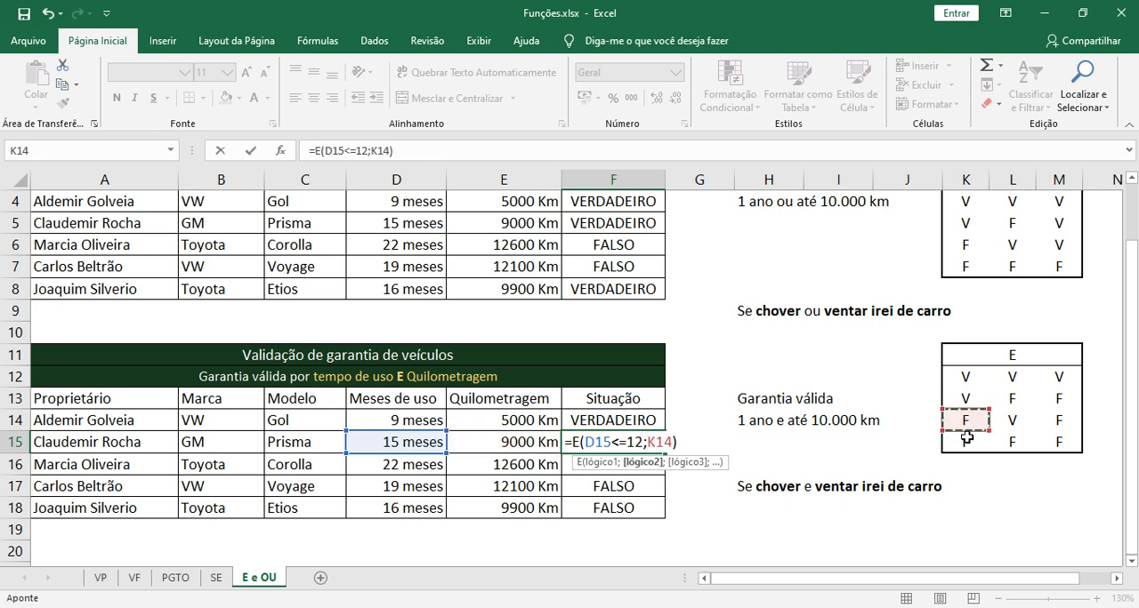
{"action": "key", "text": "Escape"}
Trace the third case of the E truth table across K14, L14 and M14, then inspect the OU formula in F4
{"action": "left_click", "coordinate": [968, 421]}
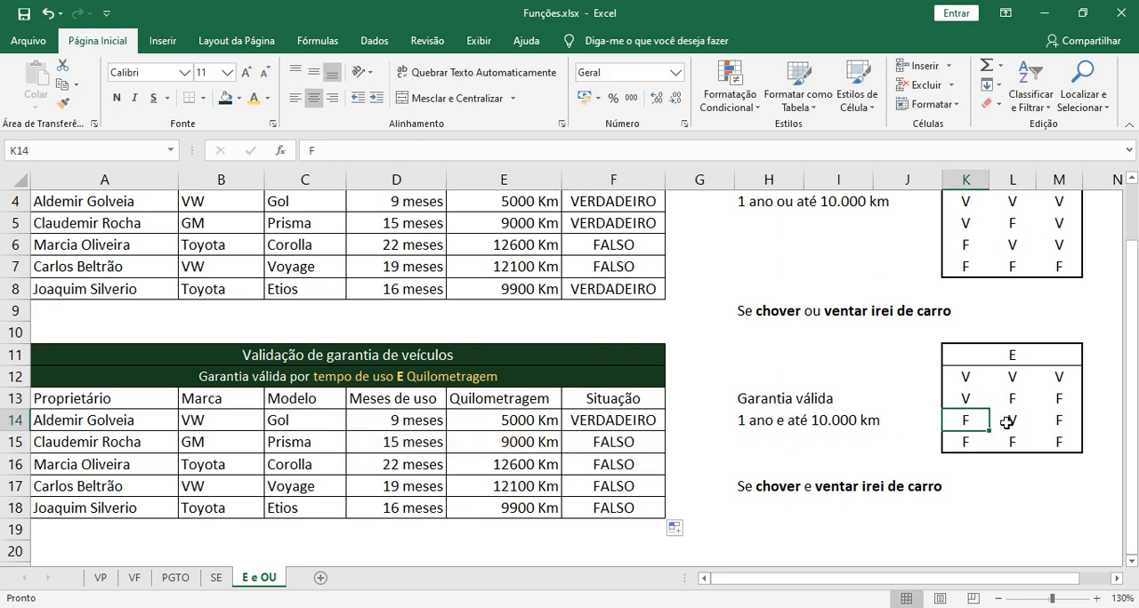
{"action": "left_click", "coordinate": [1009, 429]}
{"action": "left_click", "coordinate": [1057, 423]}
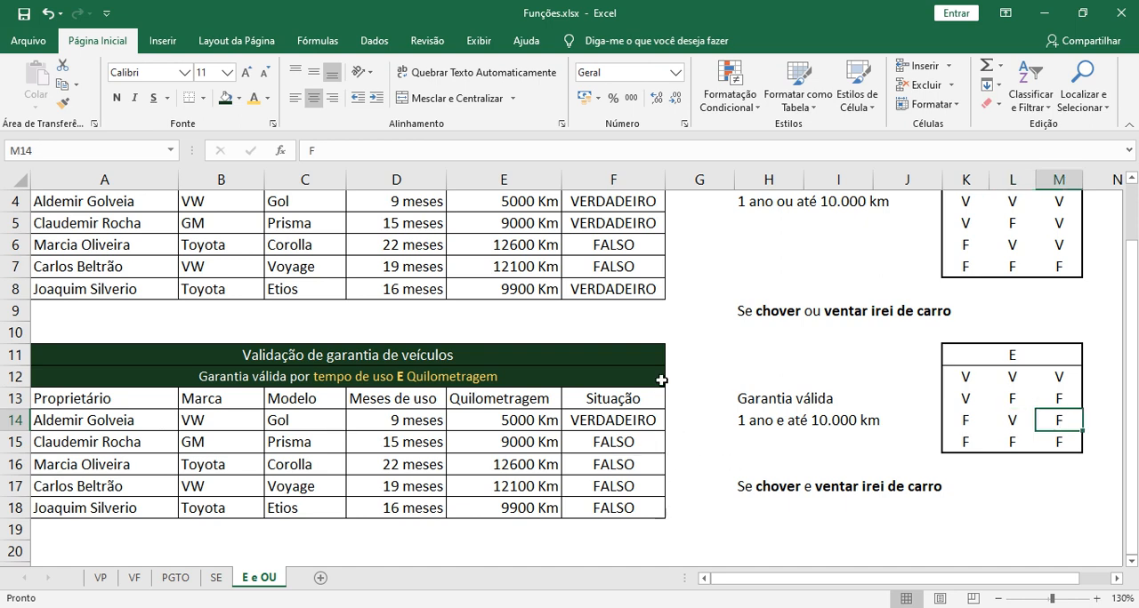
{"action": "scroll", "coordinate": [662, 379], "scroll_direction": "up", "scroll_amount": 1}
{"action": "left_click", "coordinate": [594, 270]}
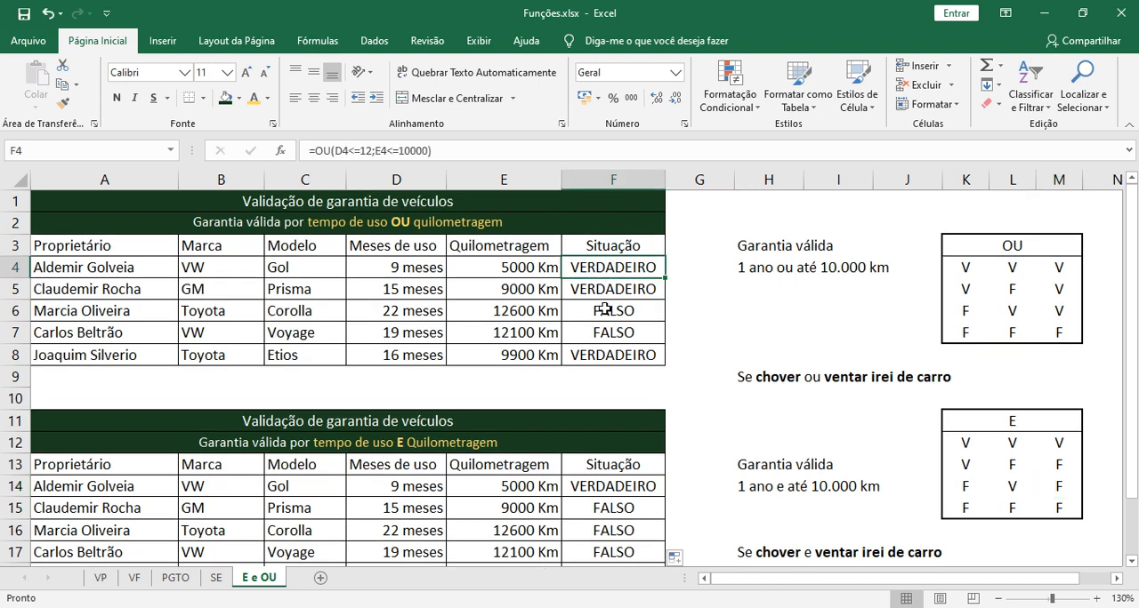
Wrap the OU formula in F4 in a SE function so that it becomes the logical test
{"action": "double_click", "coordinate": [629, 270]}
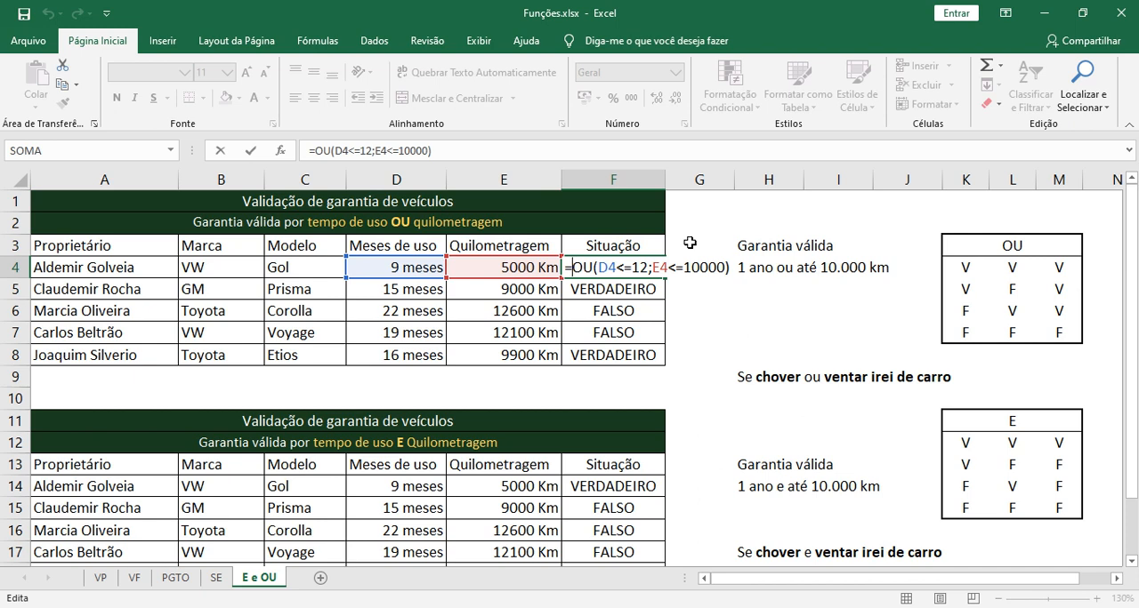
{"action": "type", "text": "se"}
{"action": "key", "text": "Tab"}
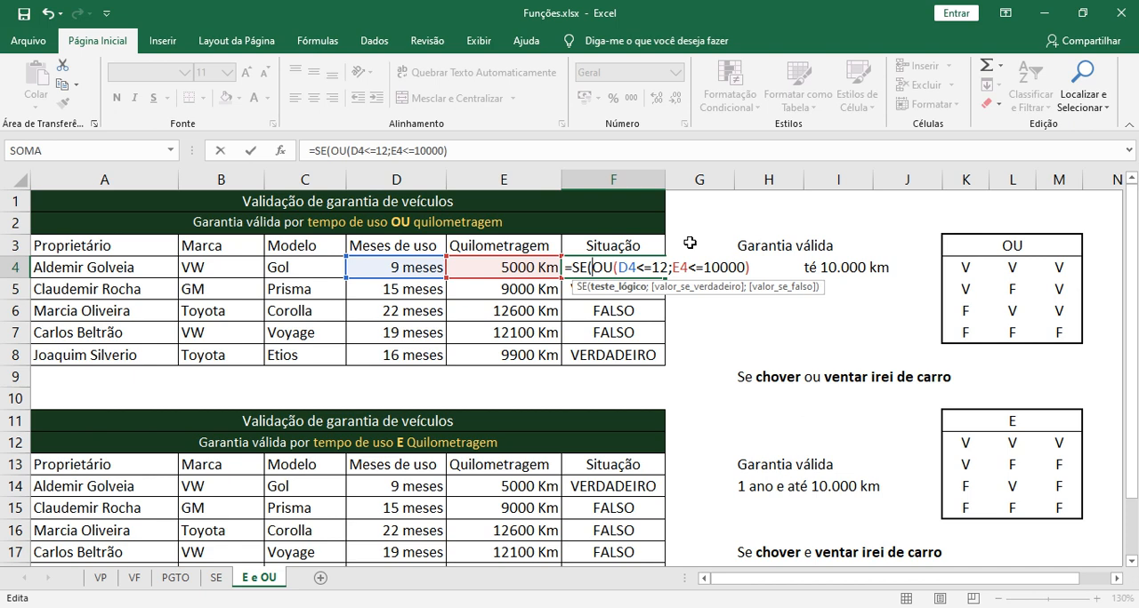
{"action": "key", "text": "shift+End"}
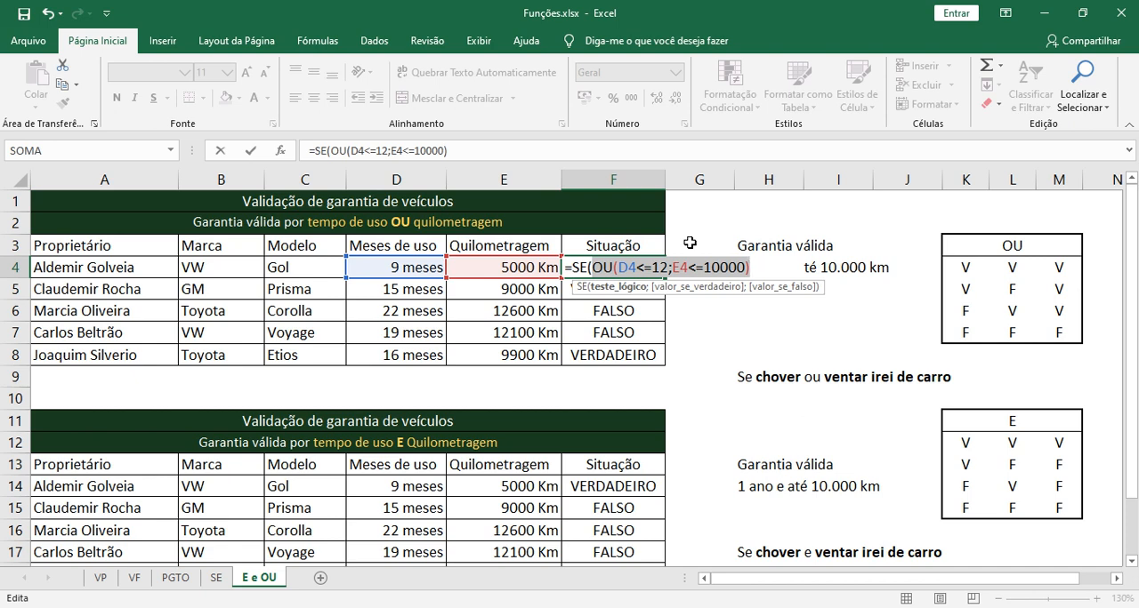
{"action": "key", "text": "End"}
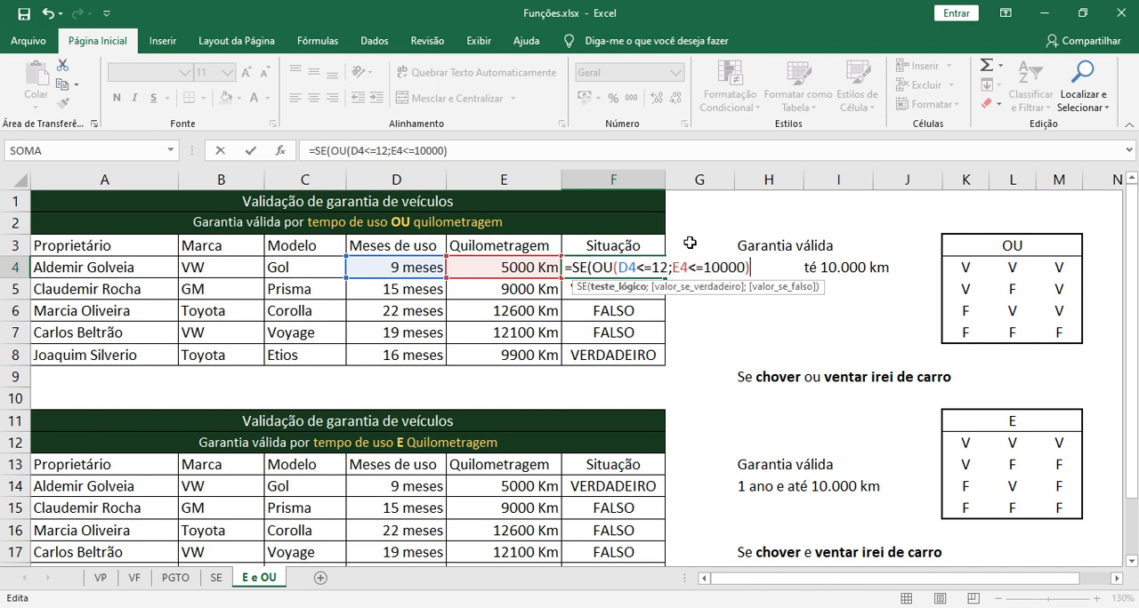
Add "Dentro da garantia" as the value-if-true argument of the SE formula in F4
{"action": "type", "text": ";"}
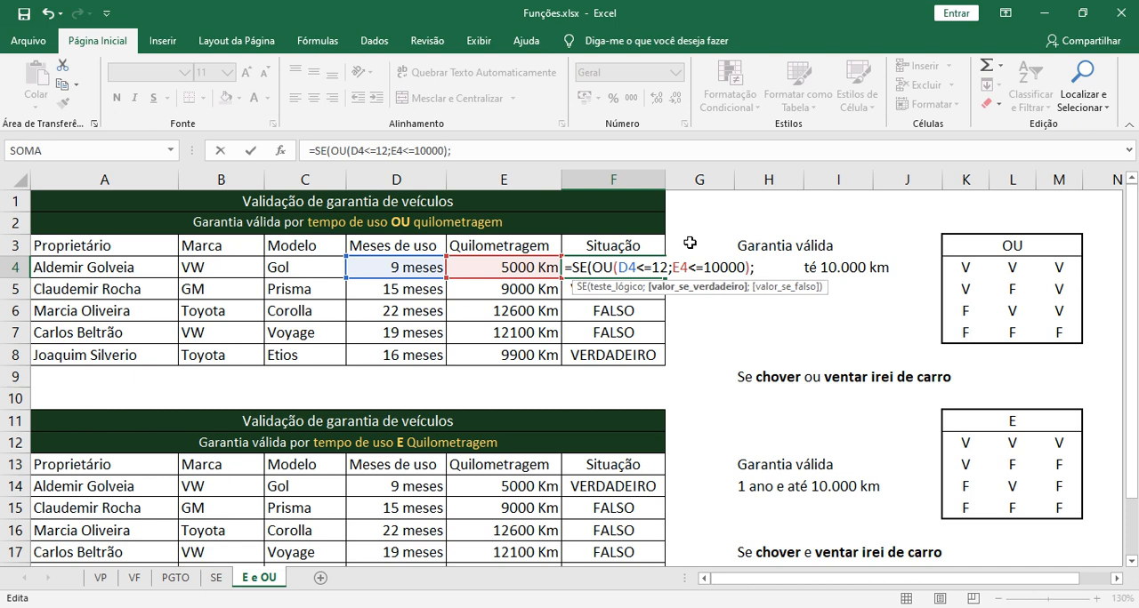
{"action": "type", "text": "\"Dentro"}
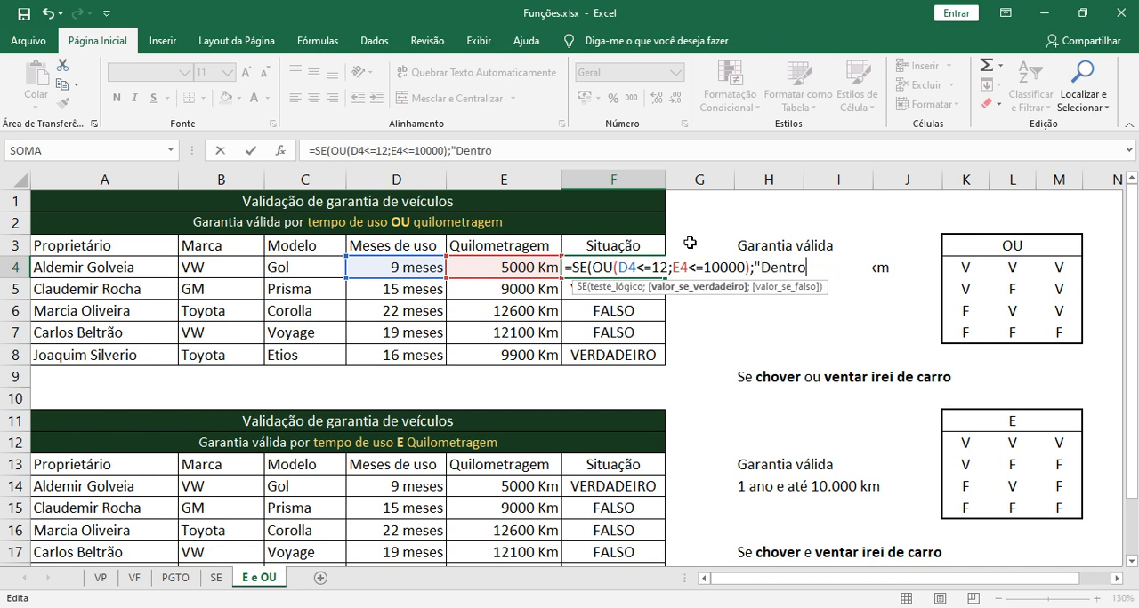
{"action": "type", "text": " da garantia"}
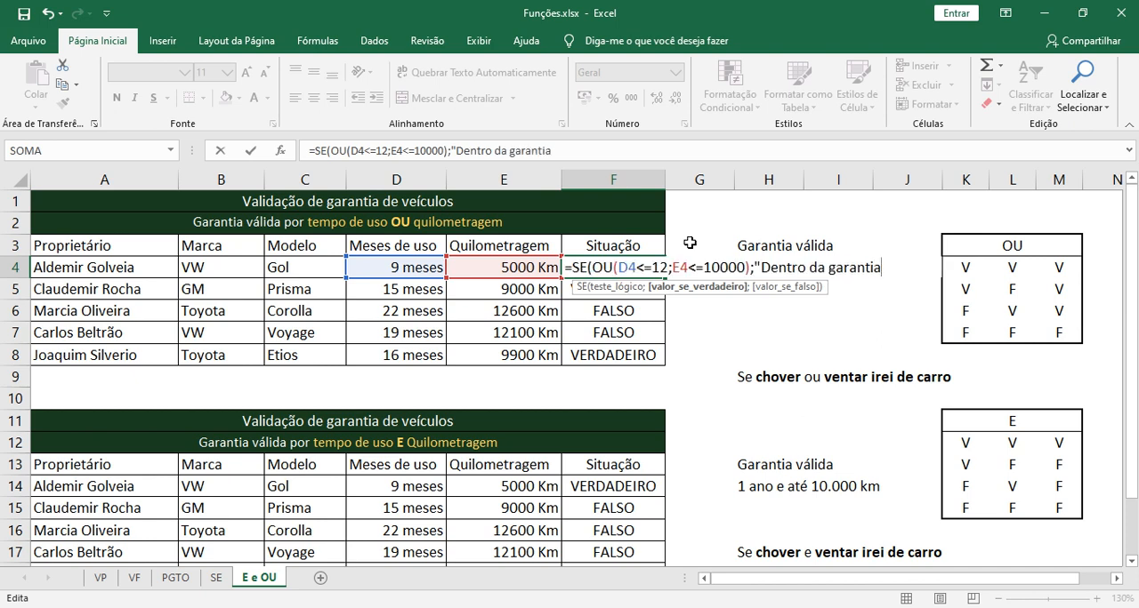
{"action": "type", "text": "\";"}
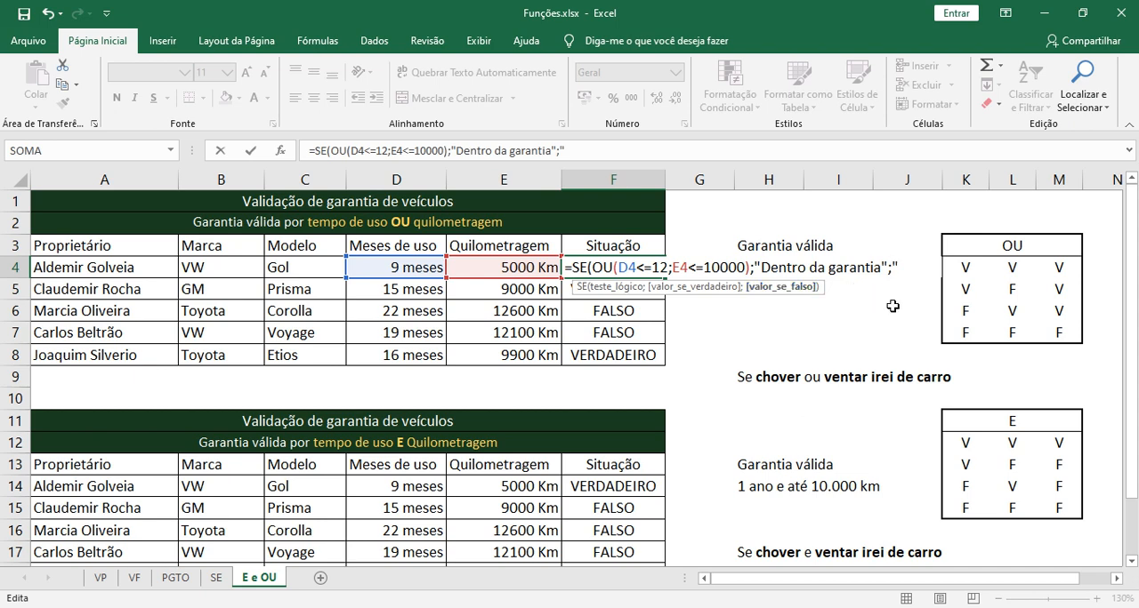
Add "Fora da garantia" as the value-if-false argument in F4, then close and confirm the SE formula
{"action": "type", "text": "Fora da "}
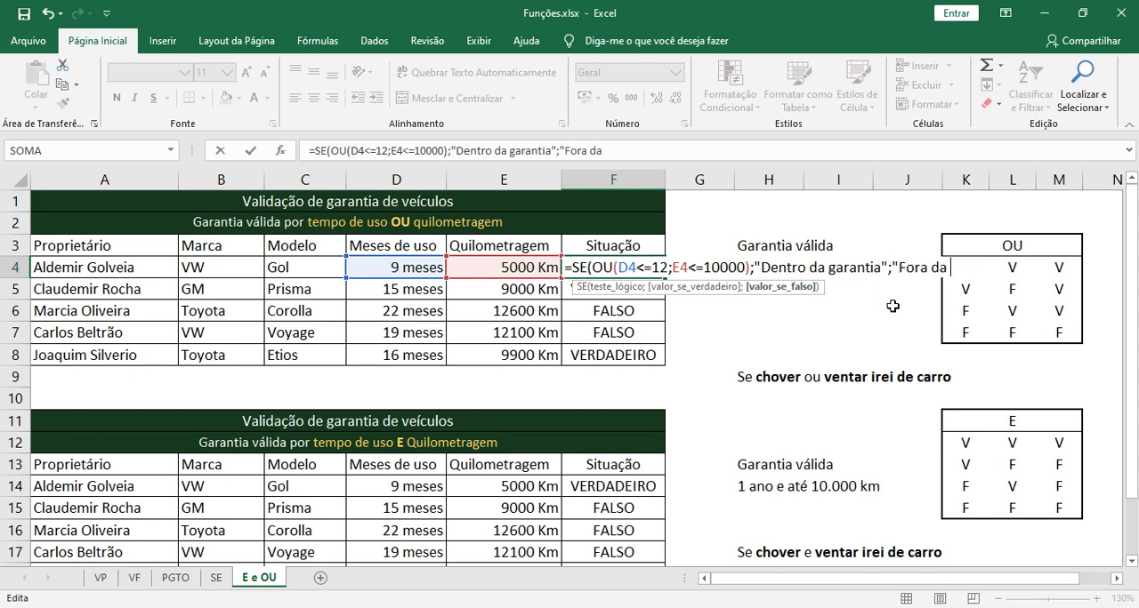
{"action": "type", "text": "garantia"}
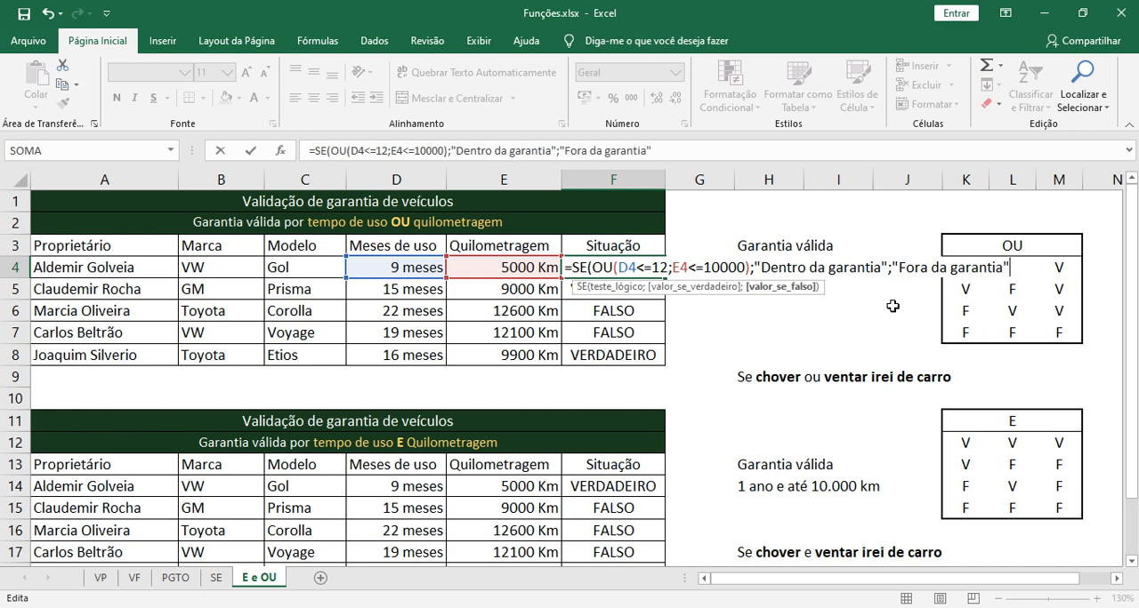
{"action": "left_click_drag", "start_coordinate": [892, 267], "coordinate": [1010, 268]}
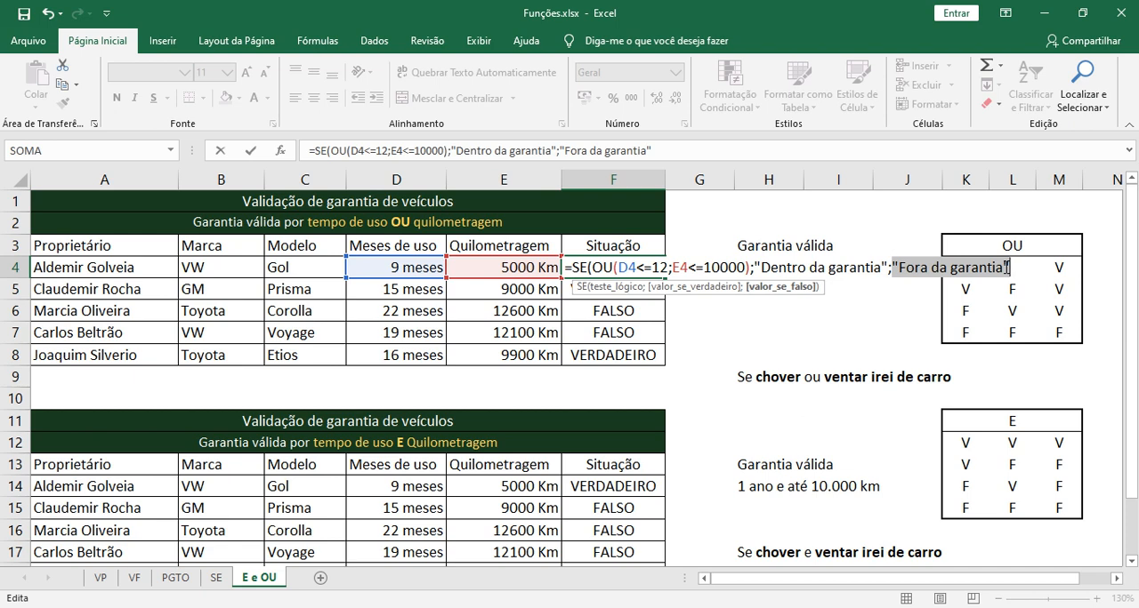
{"action": "left_click", "coordinate": [1014, 263]}
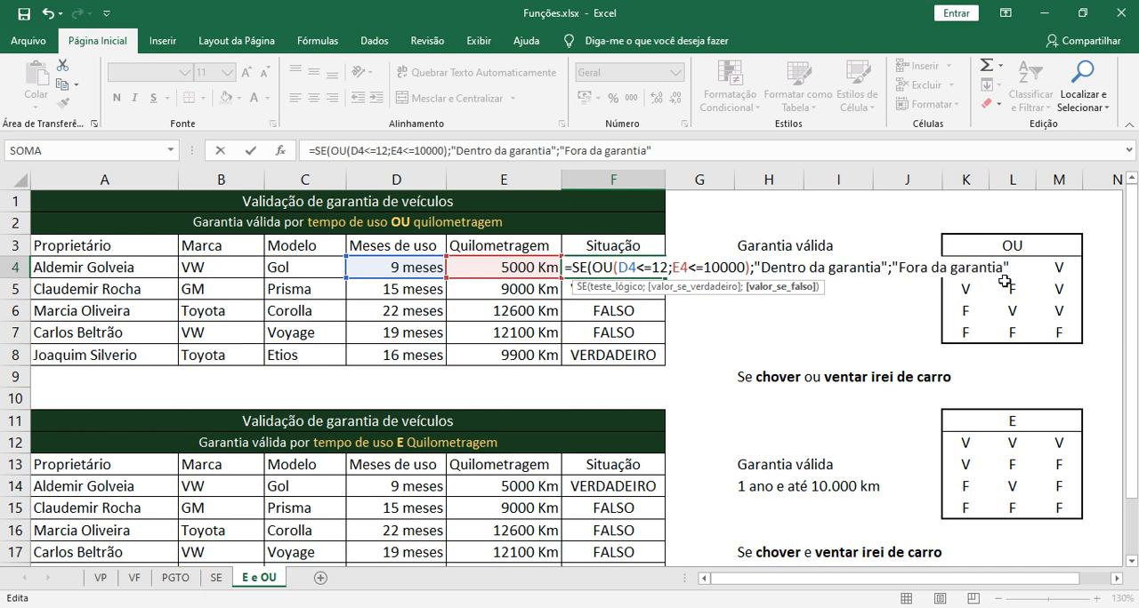
{"action": "type", "text": ")"}
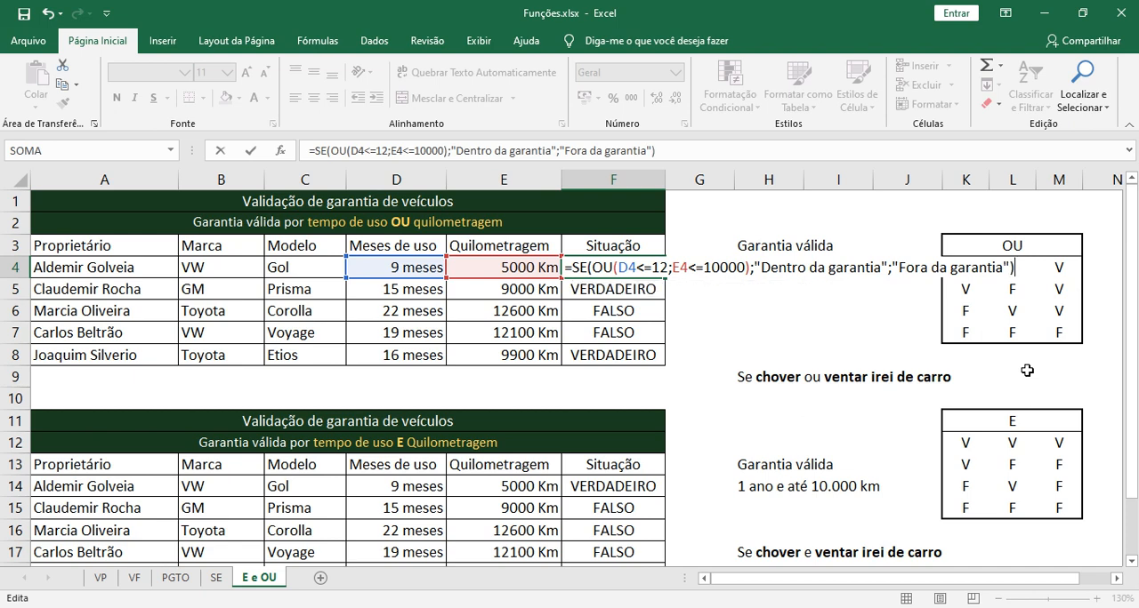
{"action": "key", "text": "Return"}
Autofit column F to its contents and copy the SE formula from F4 down through F8
{"action": "left_click", "coordinate": [631, 267]}
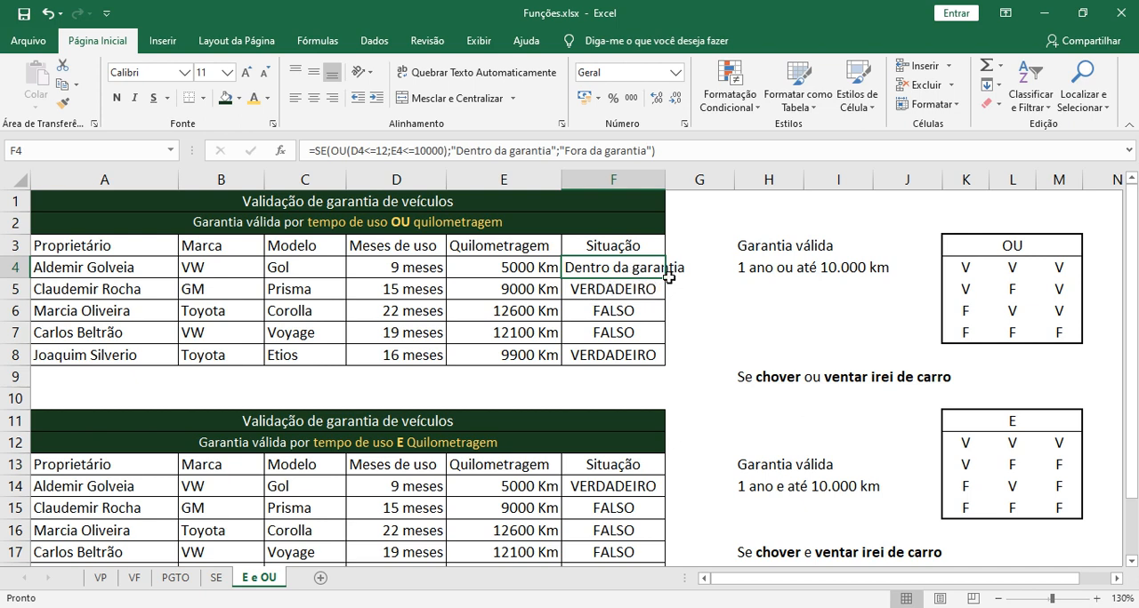
{"action": "double_click", "coordinate": [664, 180]}
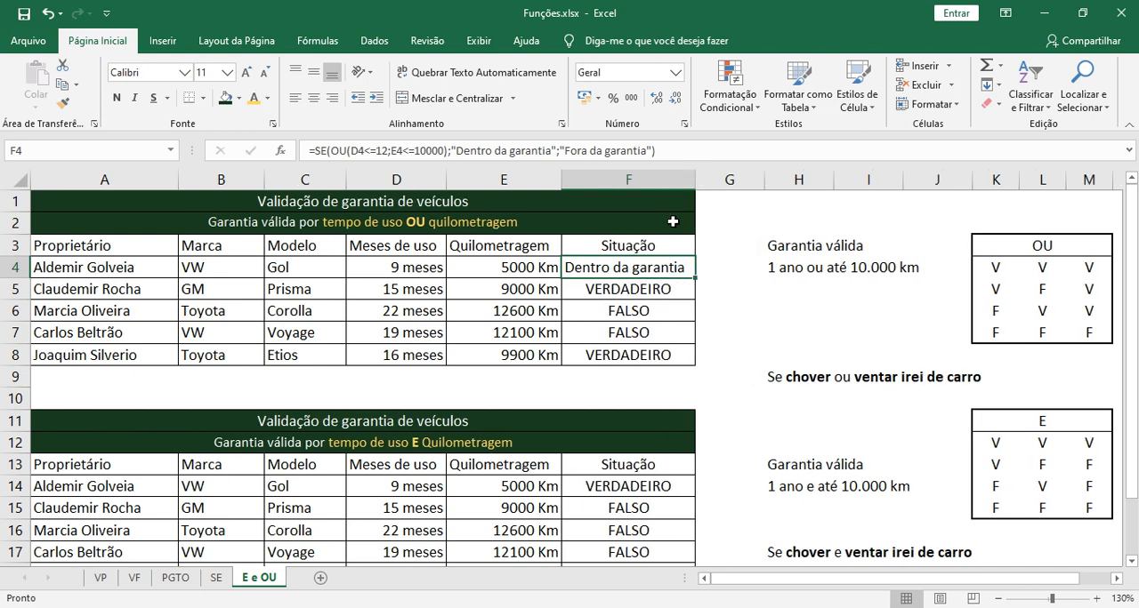
{"action": "left_click_drag", "start_coordinate": [695, 278], "coordinate": [694, 299]}
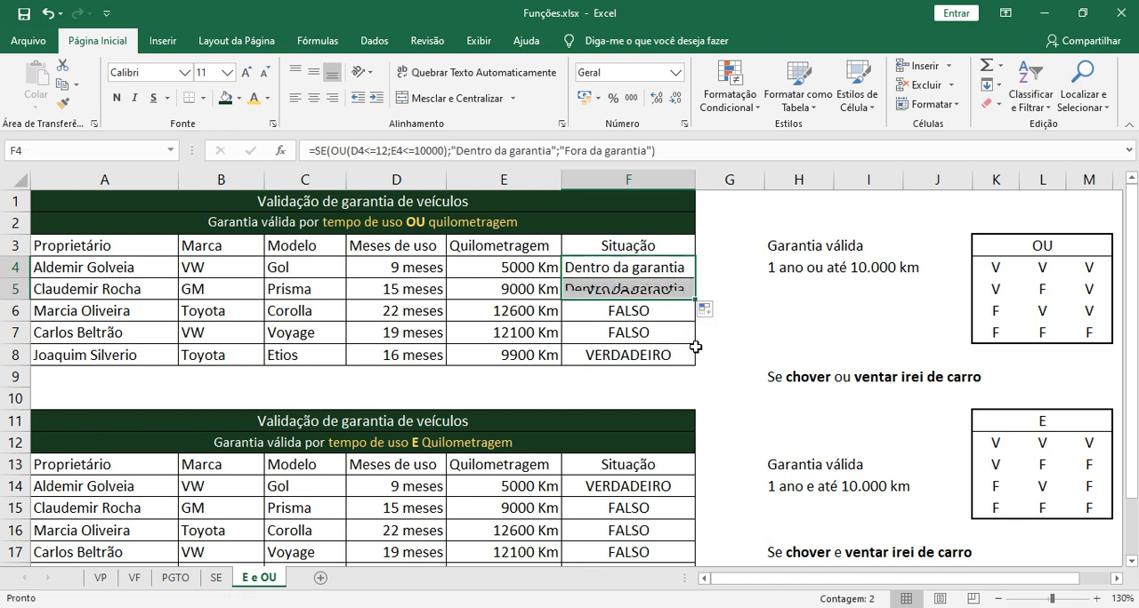
{"action": "left_click", "coordinate": [663, 292]}
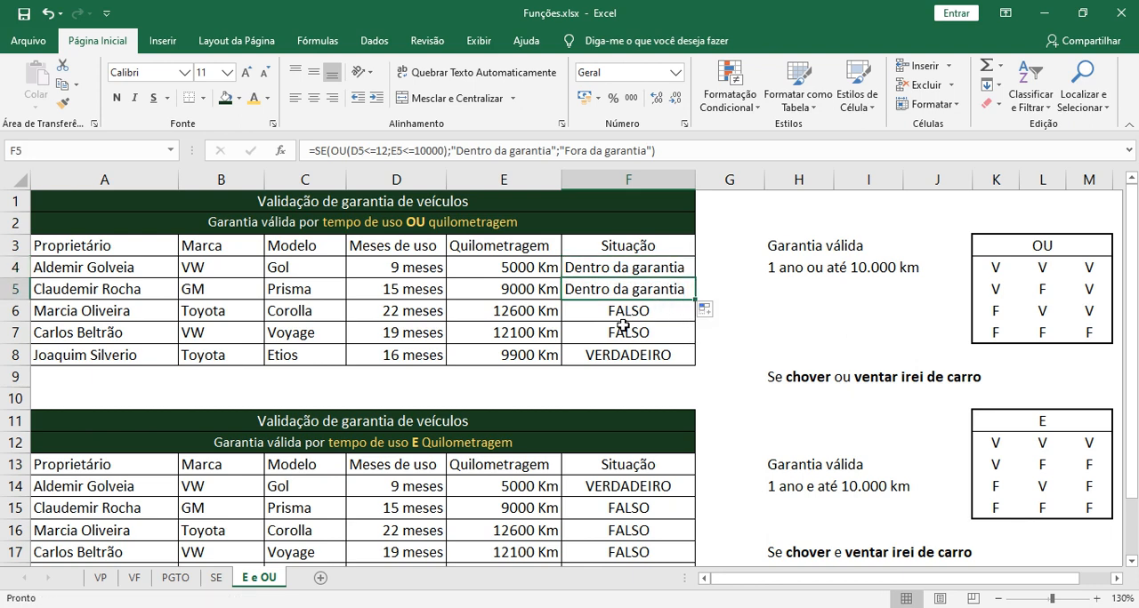
{"action": "left_click_drag", "start_coordinate": [694, 300], "coordinate": [691, 340]}
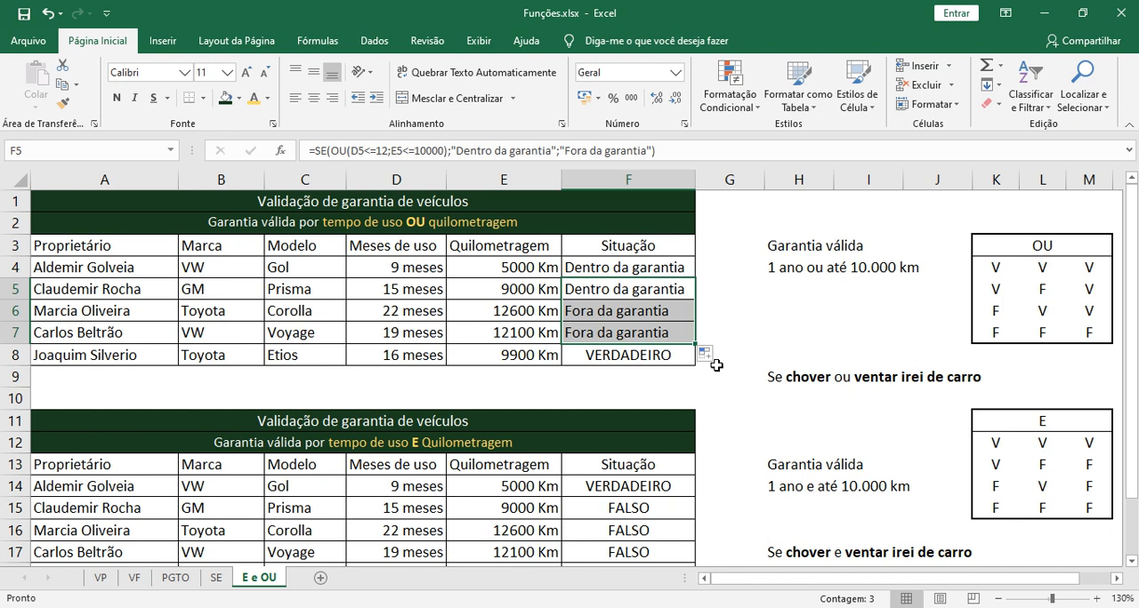
{"action": "left_click", "coordinate": [688, 343]}
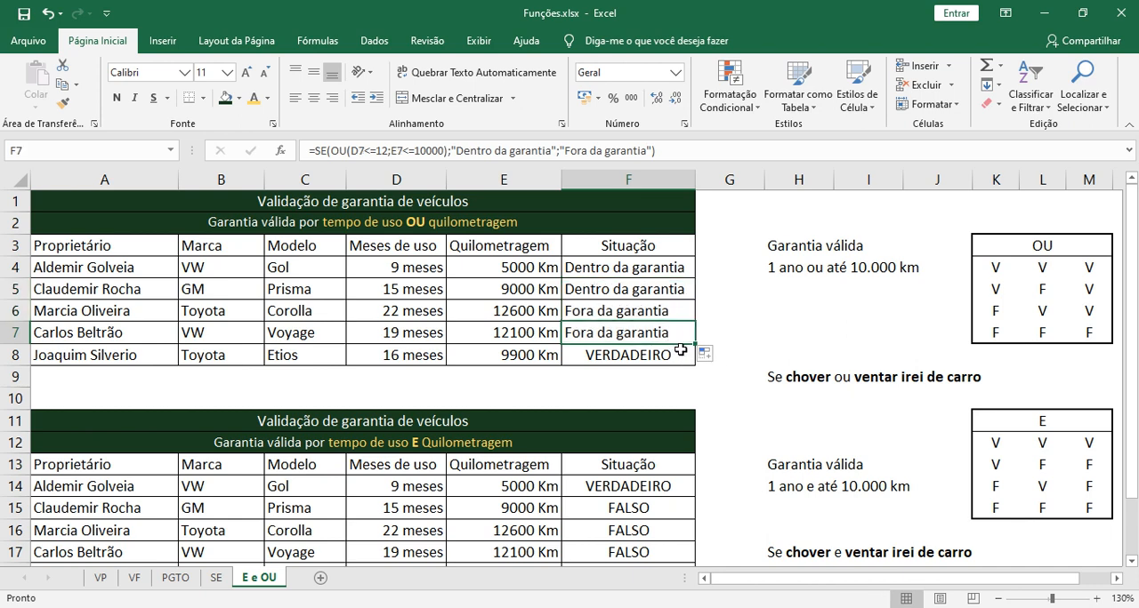
{"action": "left_click_drag", "start_coordinate": [688, 344], "coordinate": [694, 370]}
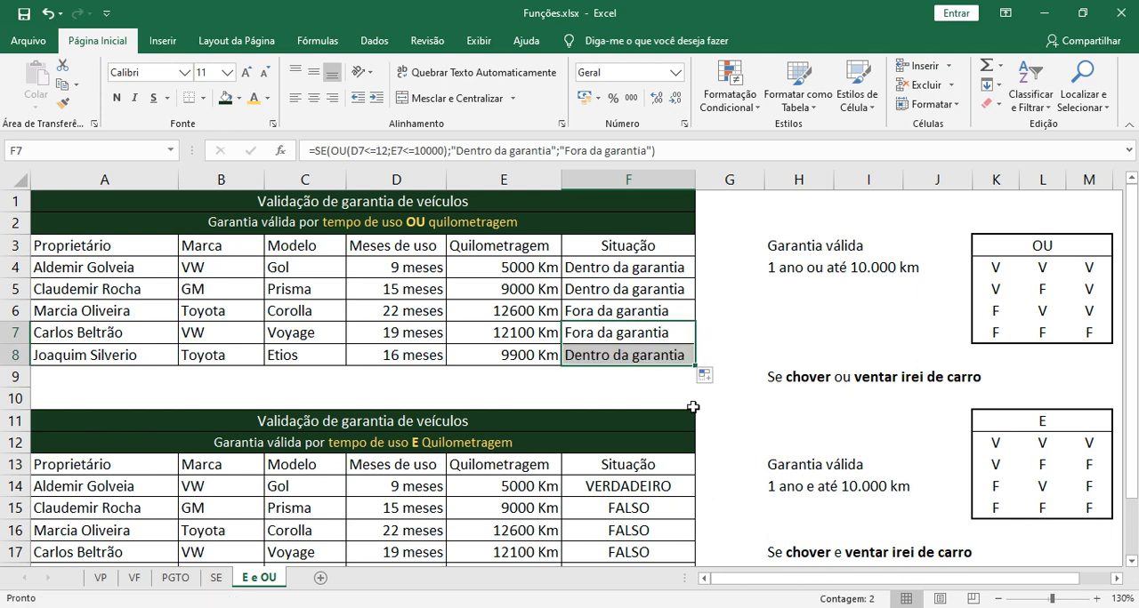
{"action": "left_click", "coordinate": [683, 382]}
Wrap the E formula in F14 of the second table in a SE function as its logical test
{"action": "scroll", "coordinate": [682, 380], "scroll_direction": "down", "scroll_amount": 3}
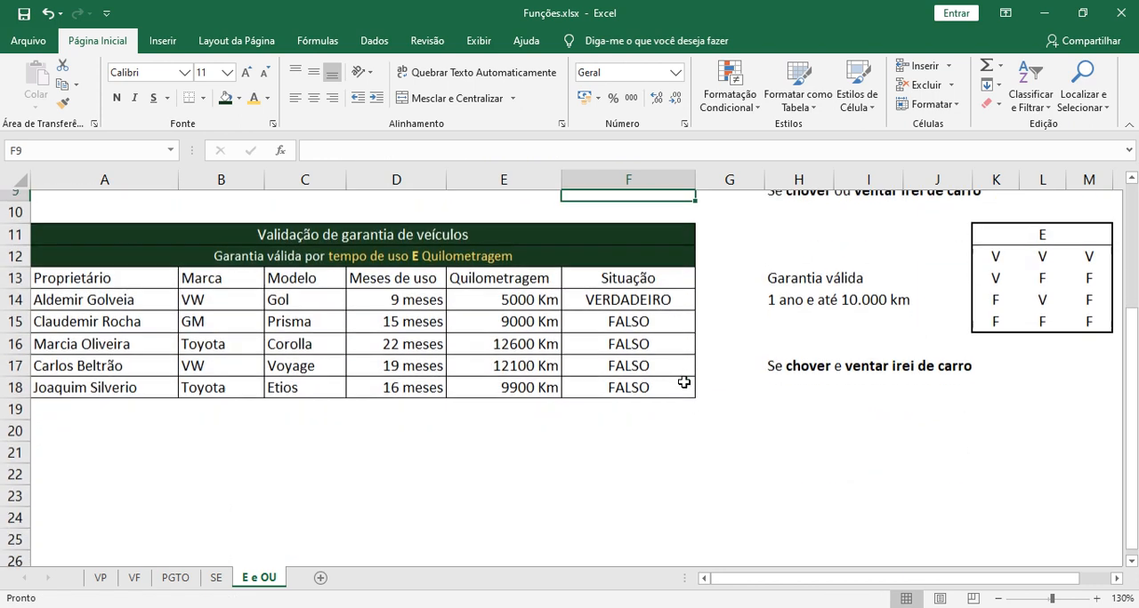
{"action": "left_click", "coordinate": [623, 289]}
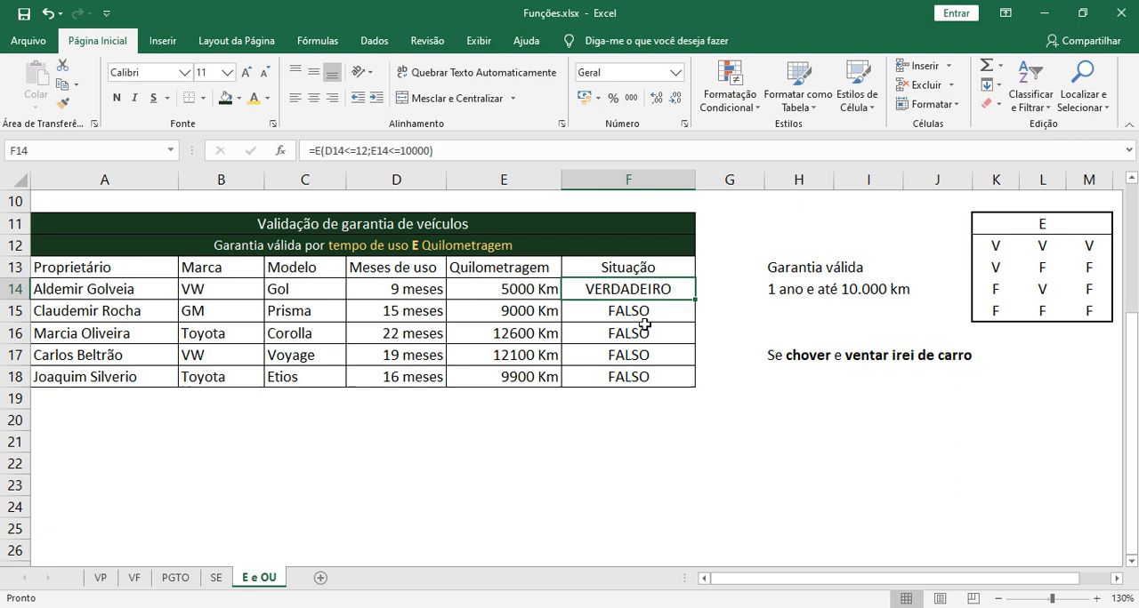
{"action": "double_click", "coordinate": [614, 290]}
{"action": "key", "text": "Home"}
{"action": "key", "text": "Right"}
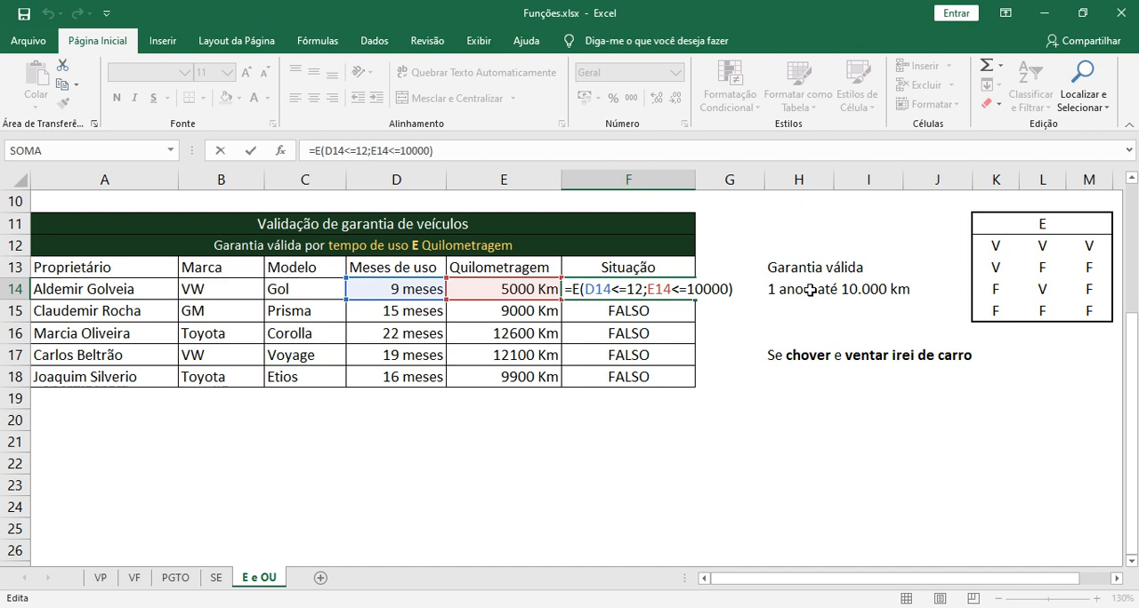
{"action": "type", "text": "SE("}
{"action": "key", "text": "shift+End"}
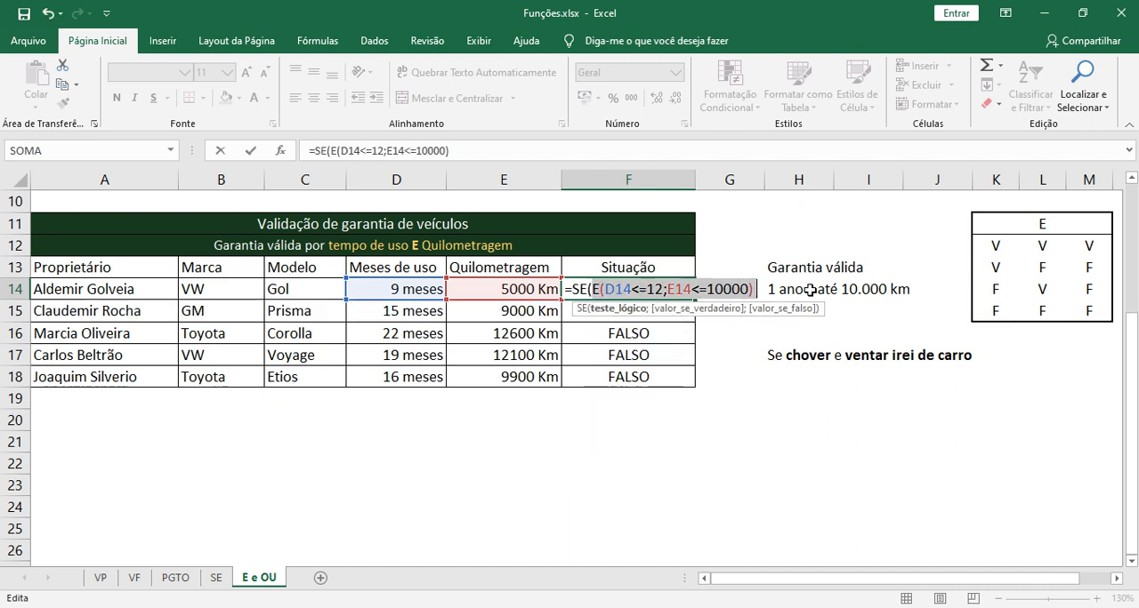
{"action": "key", "text": "End"}
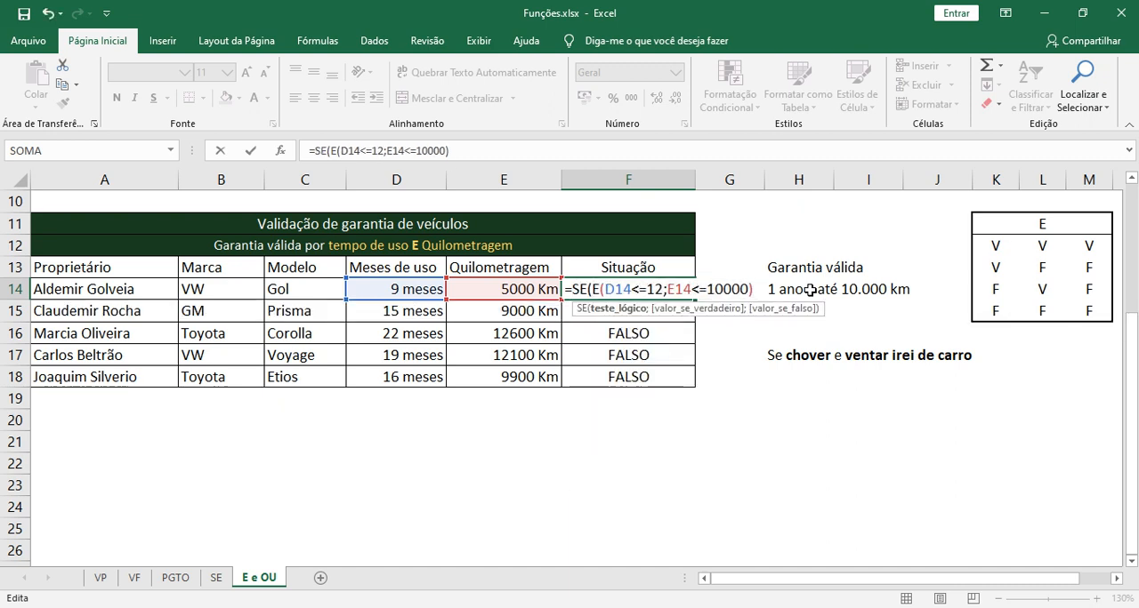
{"action": "key", "text": "Left"}
{"action": "key", "text": "Left"}
{"action": "key", "text": "Left"}
{"action": "key", "text": "Left"}
{"action": "key", "text": "Left"}
{"action": "key", "text": "Left"}
{"action": "key", "text": "Left"}
{"action": "key", "text": "Left"}
{"action": "key", "text": "Left"}
{"action": "key", "text": "Left"}
{"action": "key", "text": "Left"}
{"action": "key", "text": "Left"}
{"action": "key", "text": "Left"}
{"action": "key", "text": "Left"}
{"action": "key", "text": "Left"}
{"action": "key", "text": "Left"}
{"action": "key", "text": "Left"}
{"action": "key", "text": "Left"}
{"action": "key", "text": "Left"}
{"action": "key", "text": "Left"}
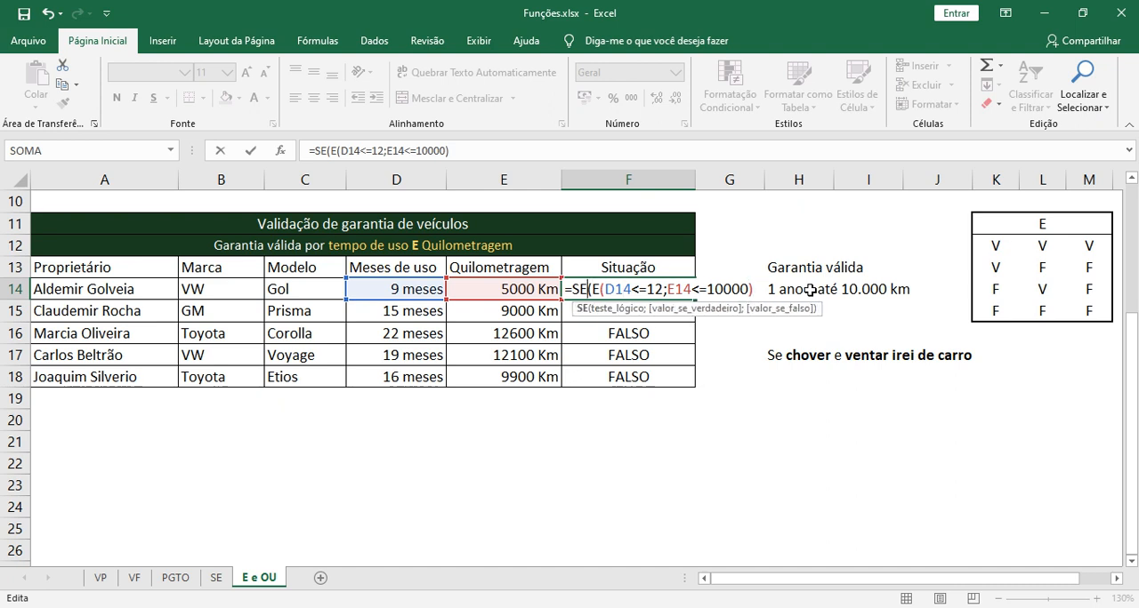
{"action": "key", "text": "Right"}
{"action": "key", "text": "shift+End"}
{"action": "key", "text": "End"}
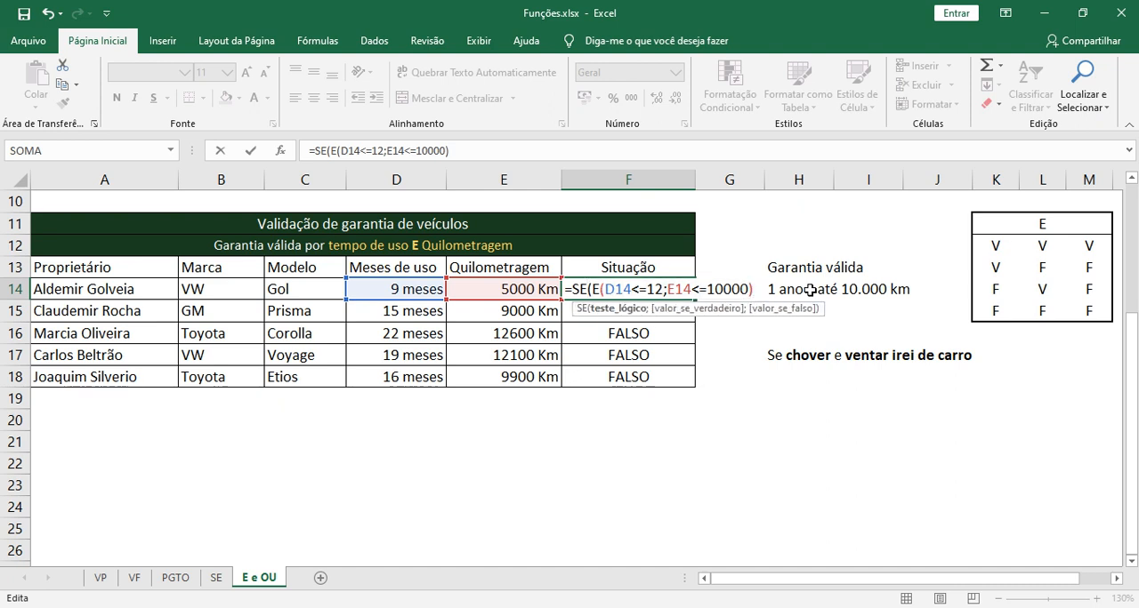
Add "Dentro da garantia" as the value-if-true argument of the SE formula in F14
{"action": "type", "text": ";\""}
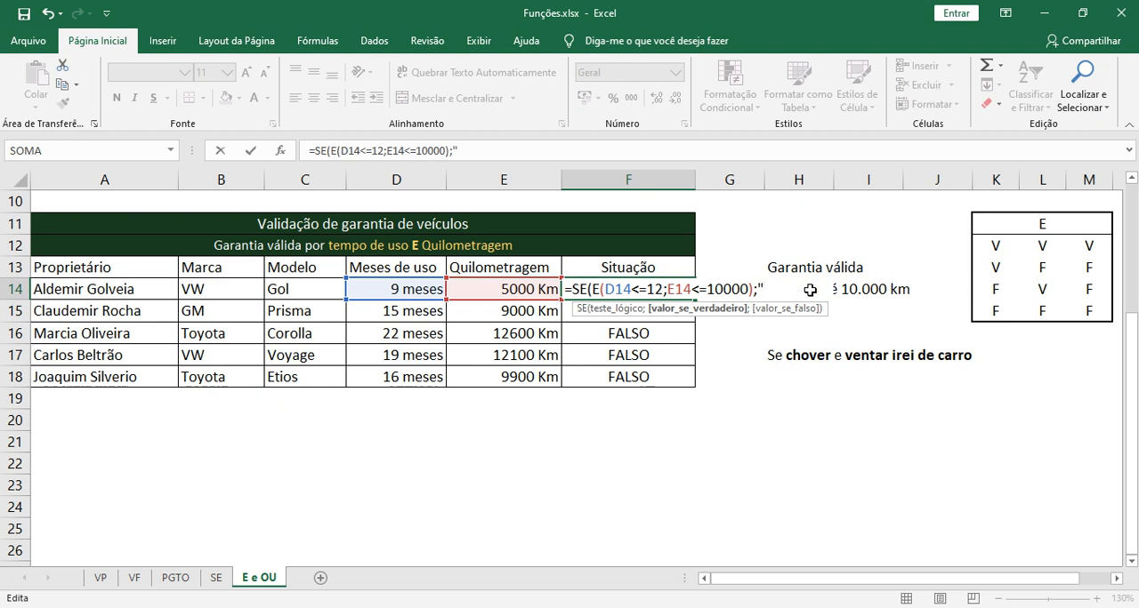
{"action": "type", "text": "Dentro da "}
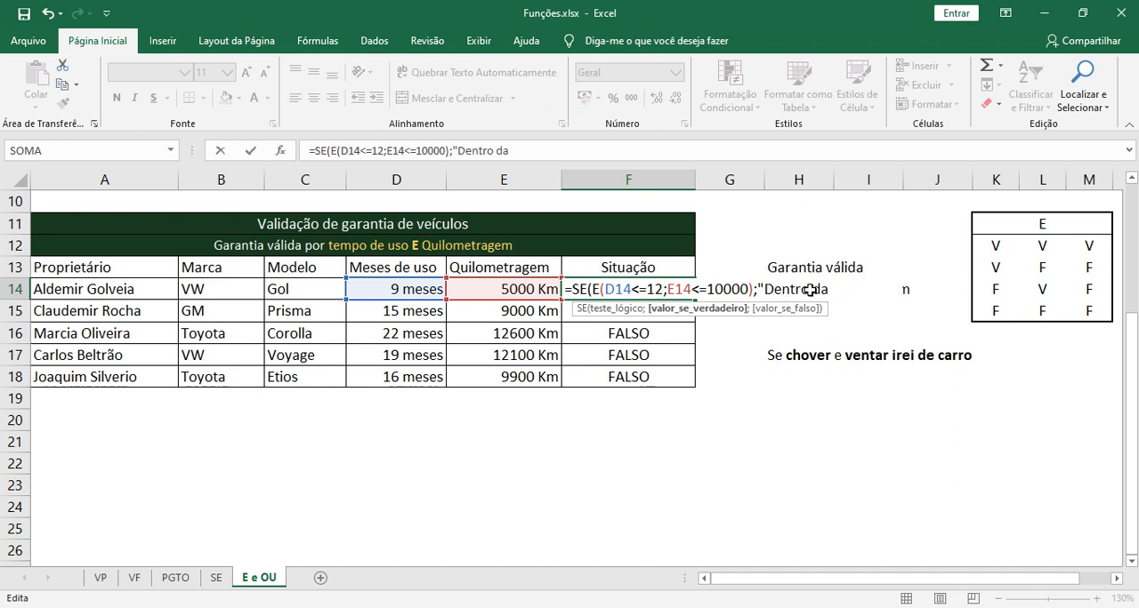
{"action": "type", "text": "garanti"}
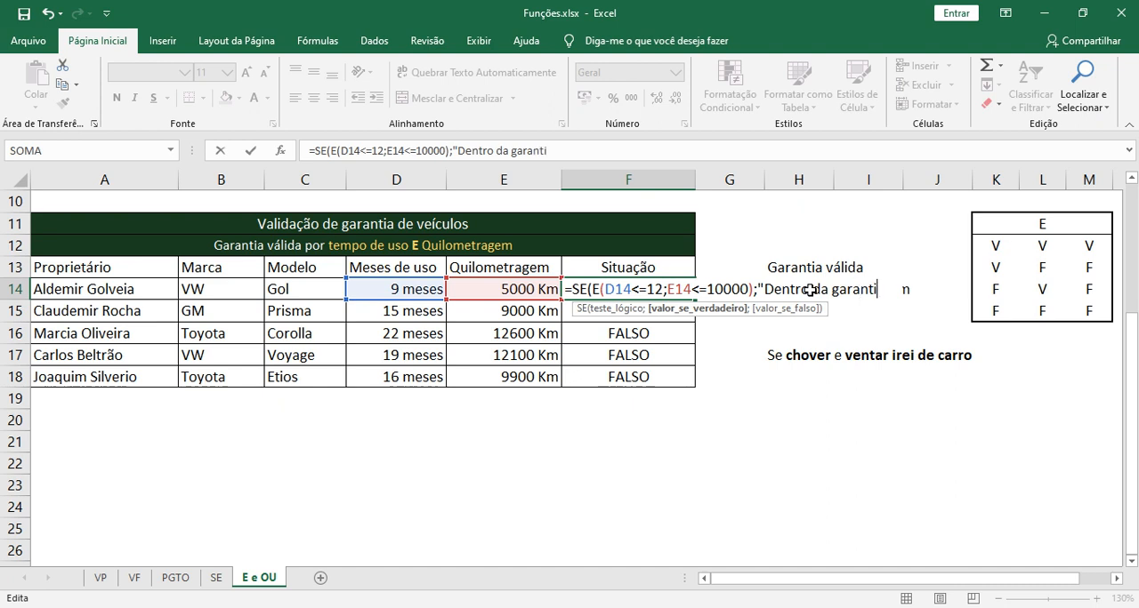
{"action": "type", "text": "a\";"}
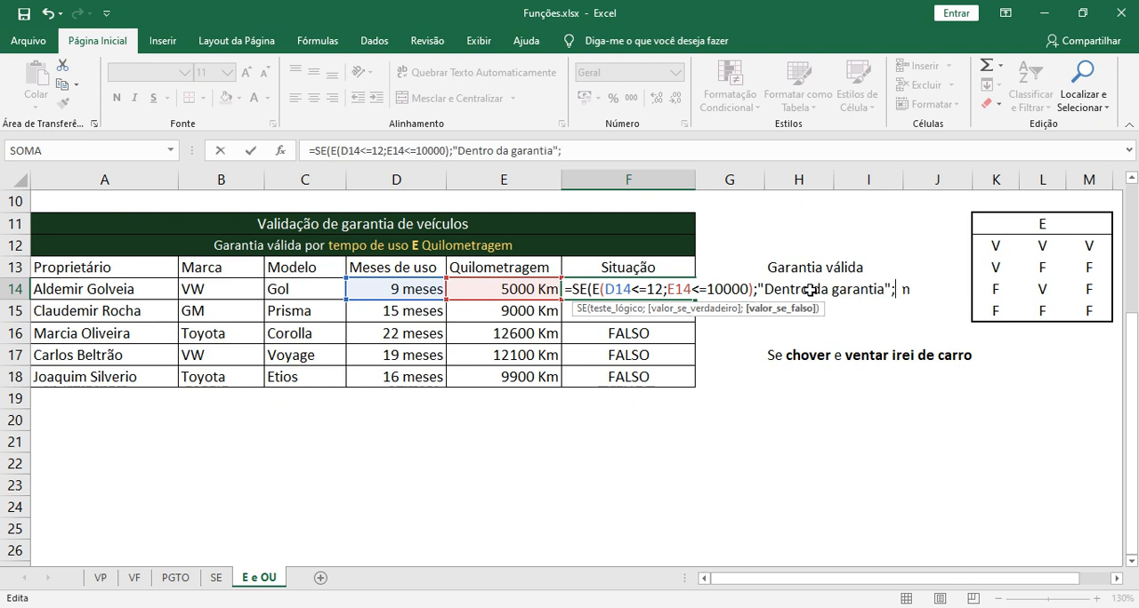
{"action": "type", "text": "\"Fora da garantia"}
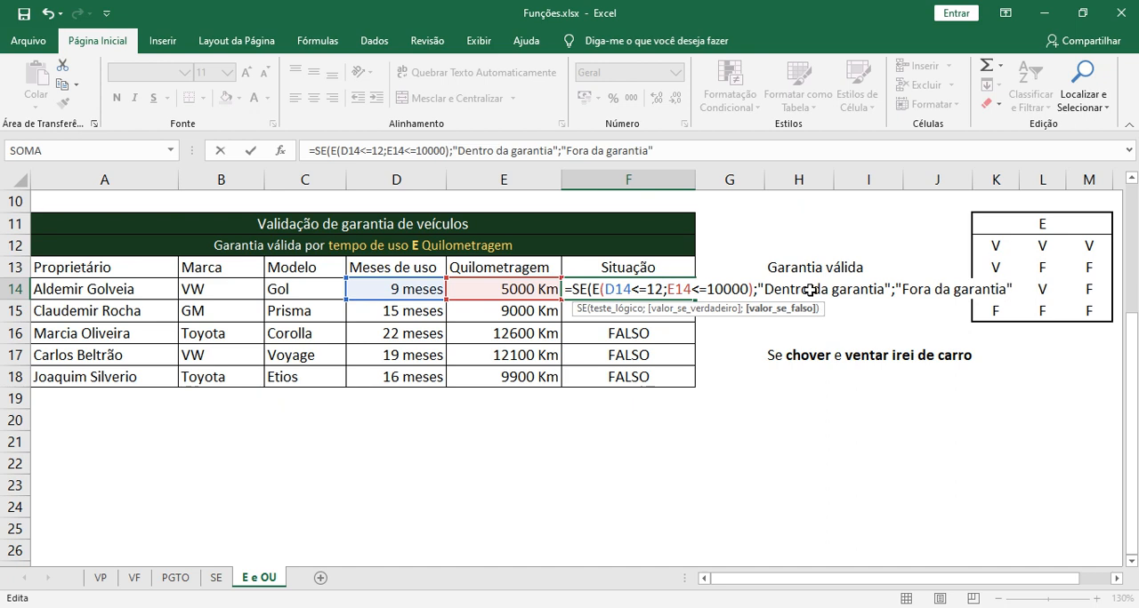
Add "Fora da garantia" as the value-if-false argument in F14, then close and confirm the SE formula
{"action": "type", "text": ")"}
{"action": "key", "text": "Return"}
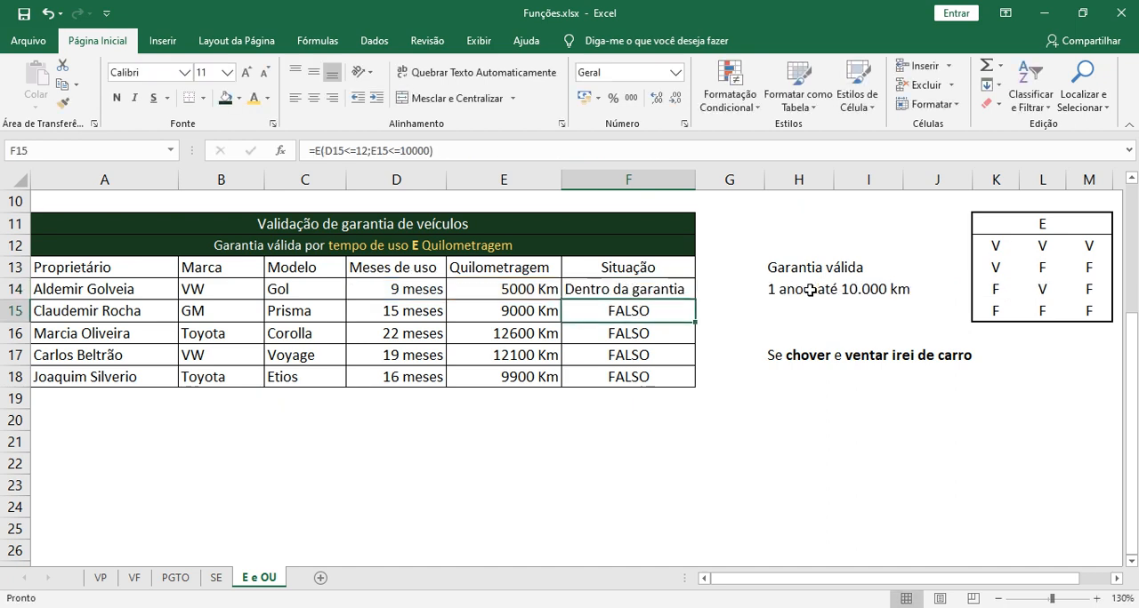
Copy the SE formula from F14 down through F18 in the second table's "Situação" column
{"action": "key", "text": "Up"}
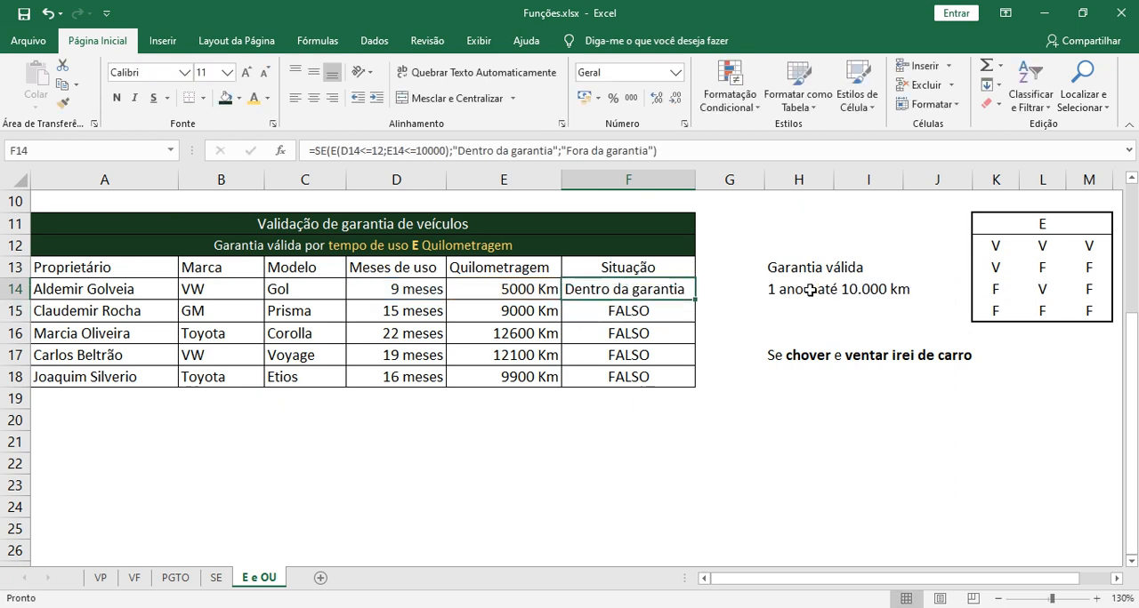
{"action": "double_click", "coordinate": [696, 300]}
{"action": "left_click", "coordinate": [693, 461]}
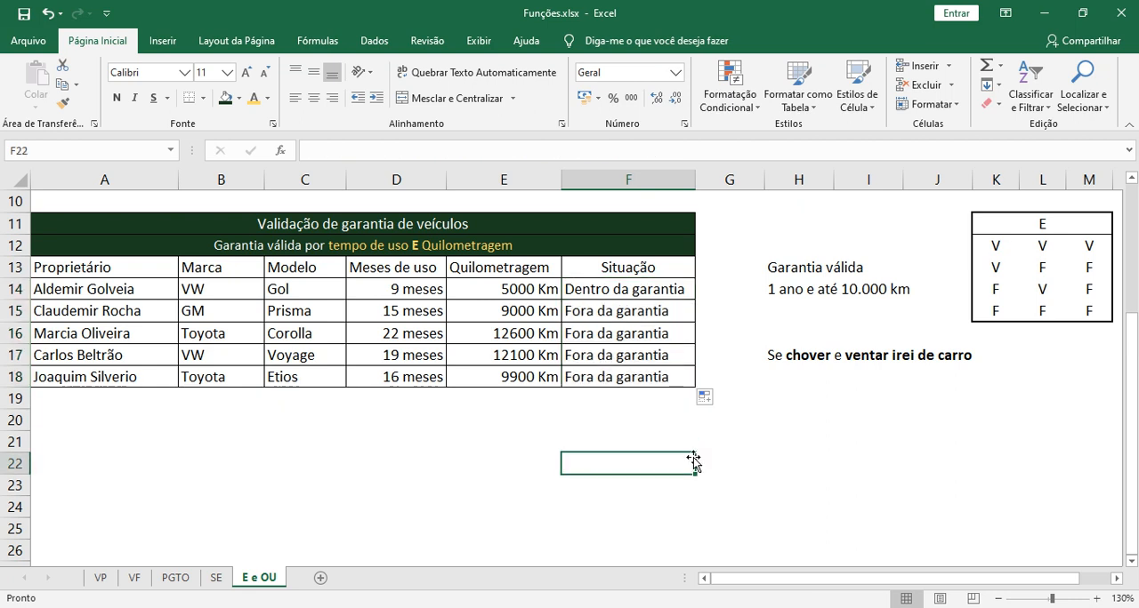
Review the copied SE and E formulas and their warranty labels in F14:F18 of the second table
{"action": "left_click_drag", "start_coordinate": [613, 308], "coordinate": [608, 389]}
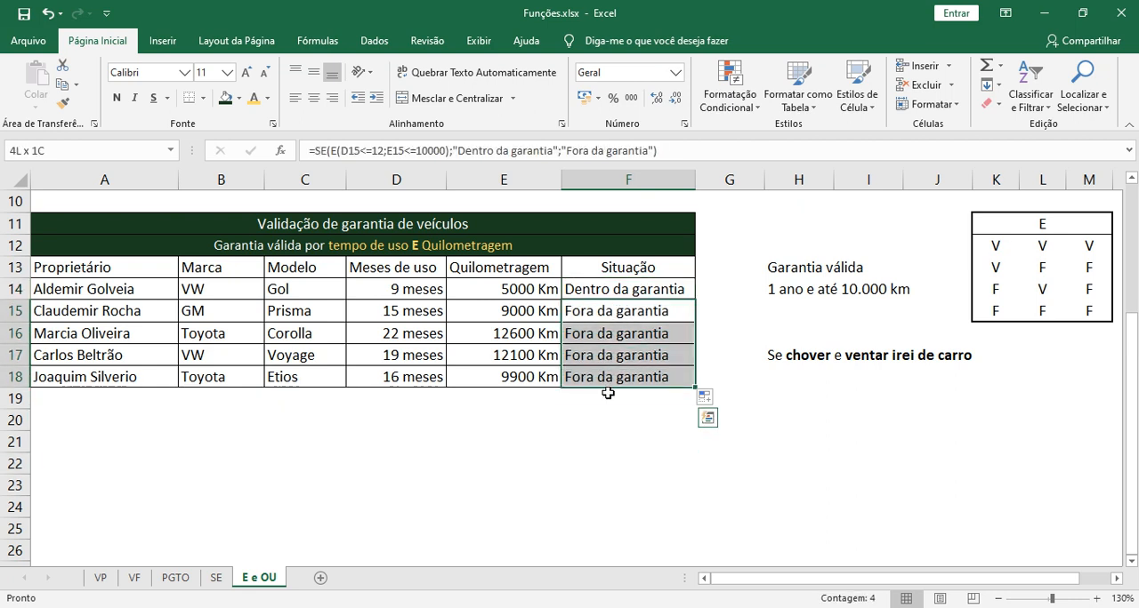
{"action": "left_click", "coordinate": [607, 420]}
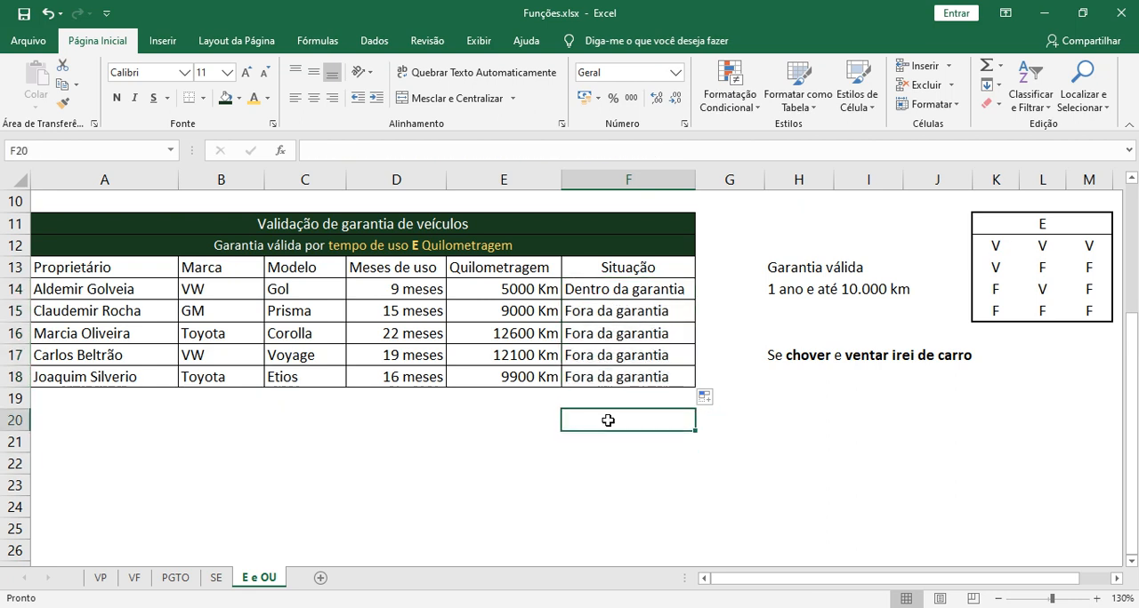
{"action": "left_click", "coordinate": [614, 316]}
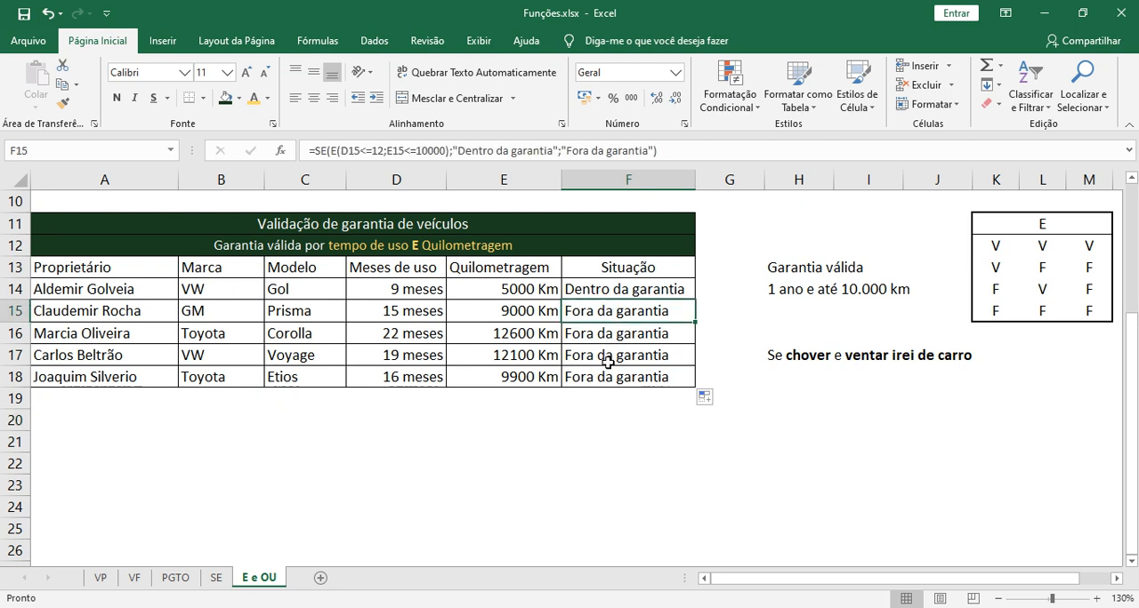
{"action": "left_click", "coordinate": [605, 424]}
{"action": "left_click", "coordinate": [603, 294]}
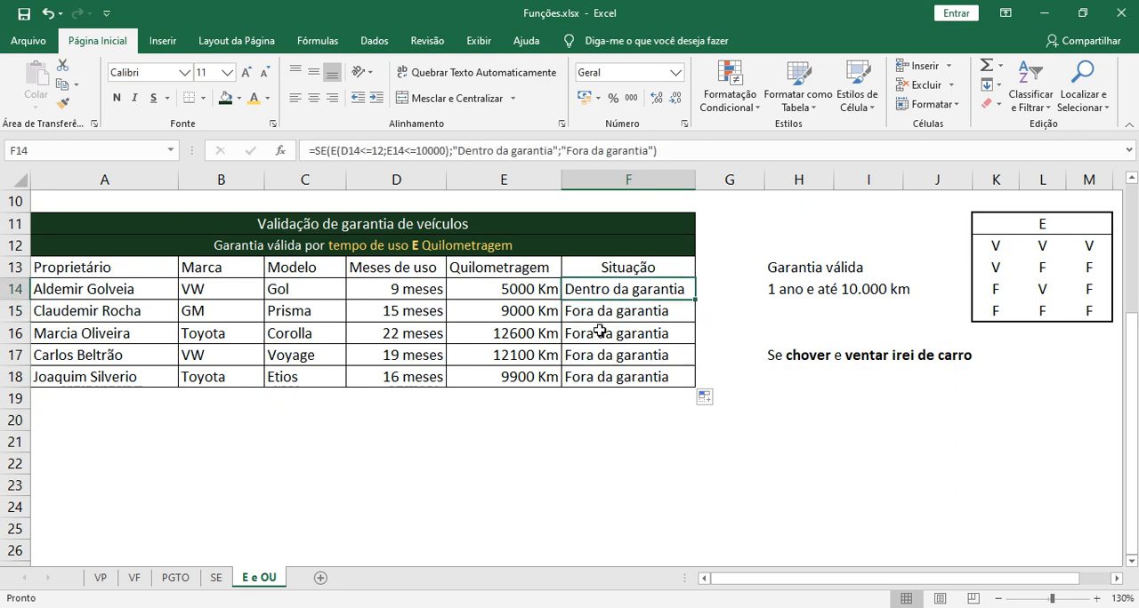
{"action": "left_click", "coordinate": [594, 313]}
{"action": "left_click", "coordinate": [596, 377]}
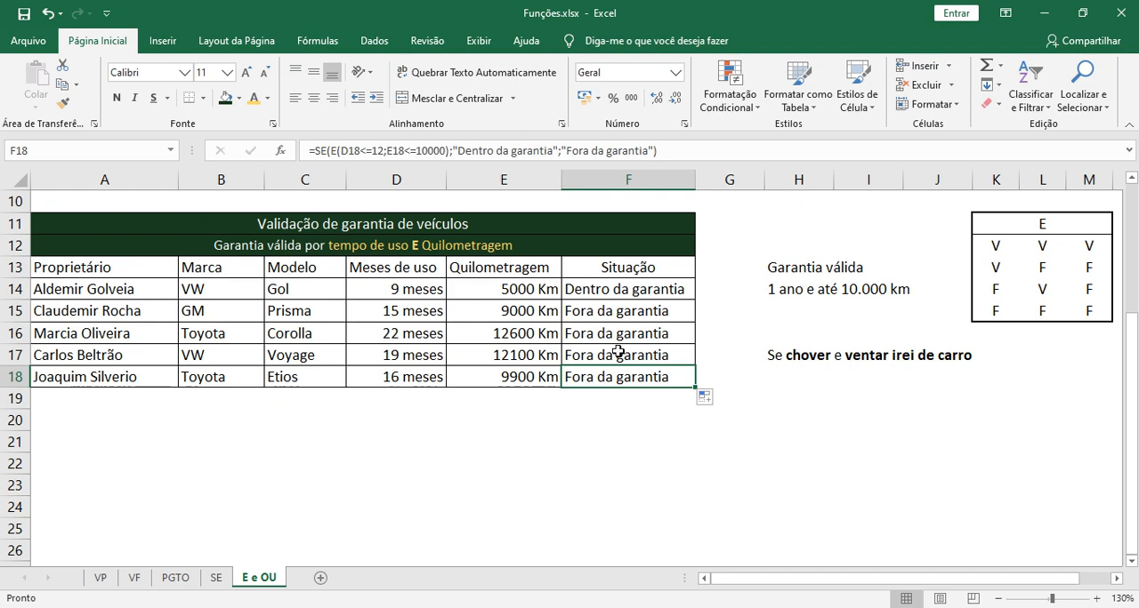
Compare the "Situação" results of the OU table in F4:F8 with those of the E table in F14:F18
{"action": "scroll", "coordinate": [614, 354], "scroll_direction": "up", "scroll_amount": 3}
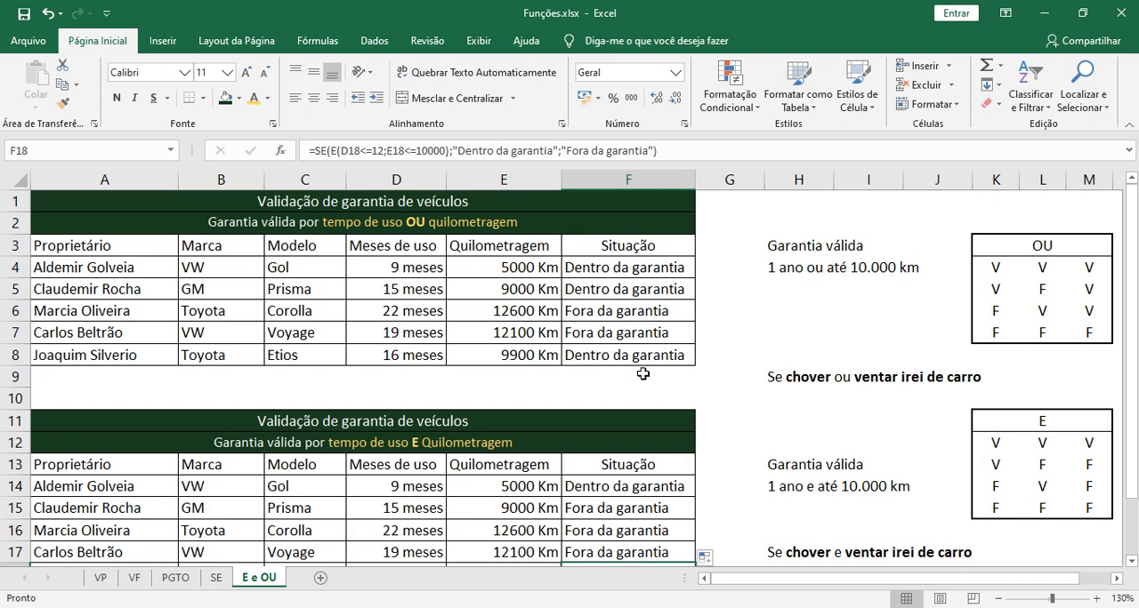
{"action": "left_click_drag", "start_coordinate": [633, 268], "coordinate": [639, 358]}
{"action": "left_click", "coordinate": [620, 405]}
{"action": "scroll", "coordinate": [620, 405], "scroll_direction": "down", "scroll_amount": 1}
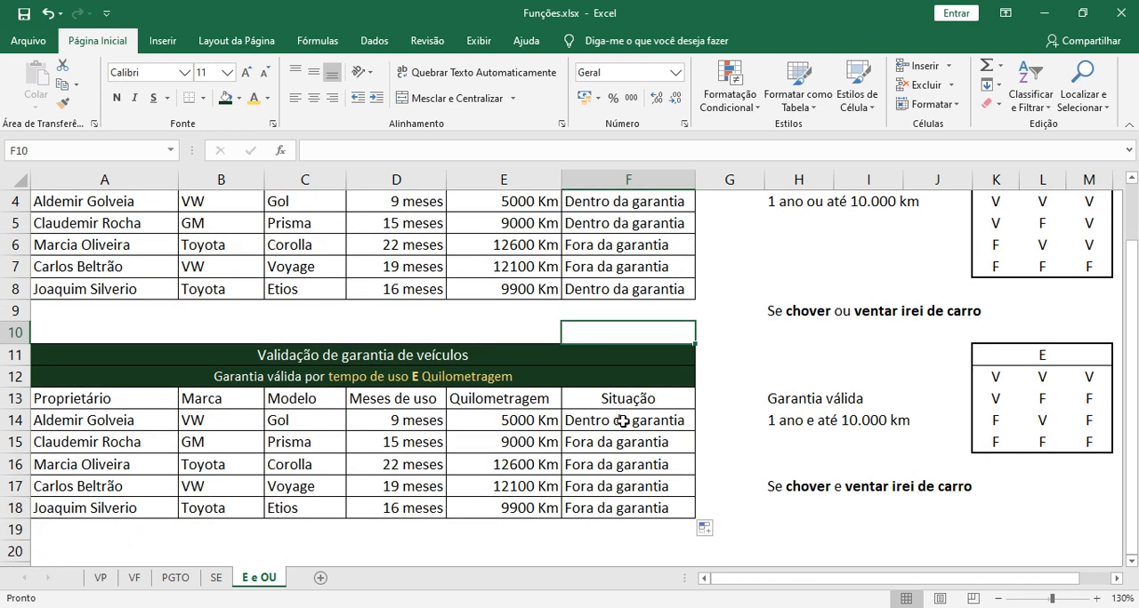
{"action": "left_click_drag", "start_coordinate": [620, 423], "coordinate": [650, 525]}
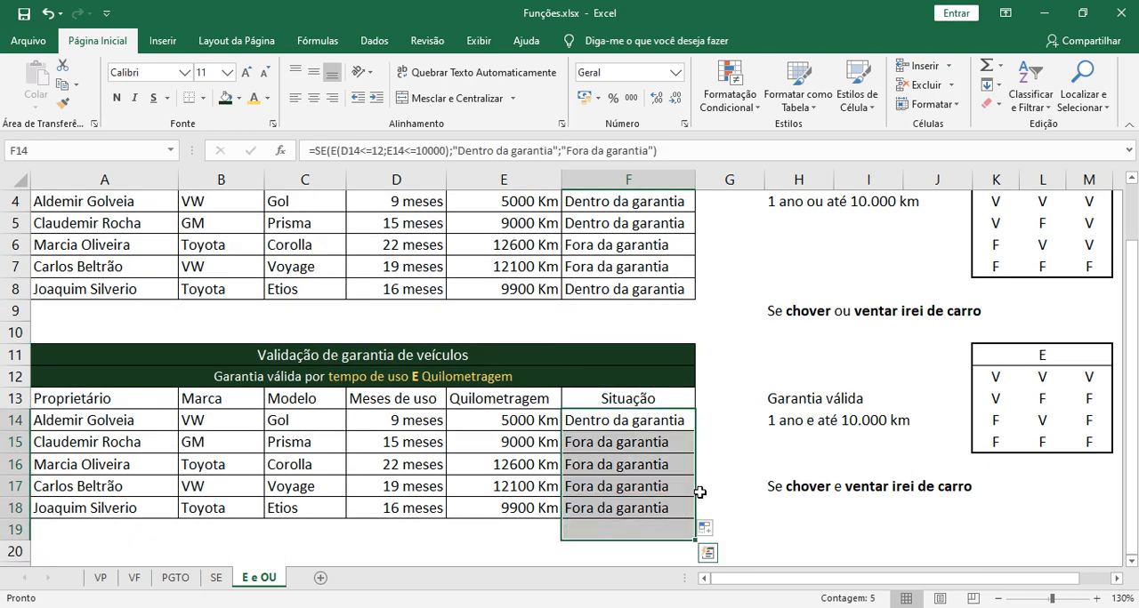
{"action": "left_click", "coordinate": [707, 490]}
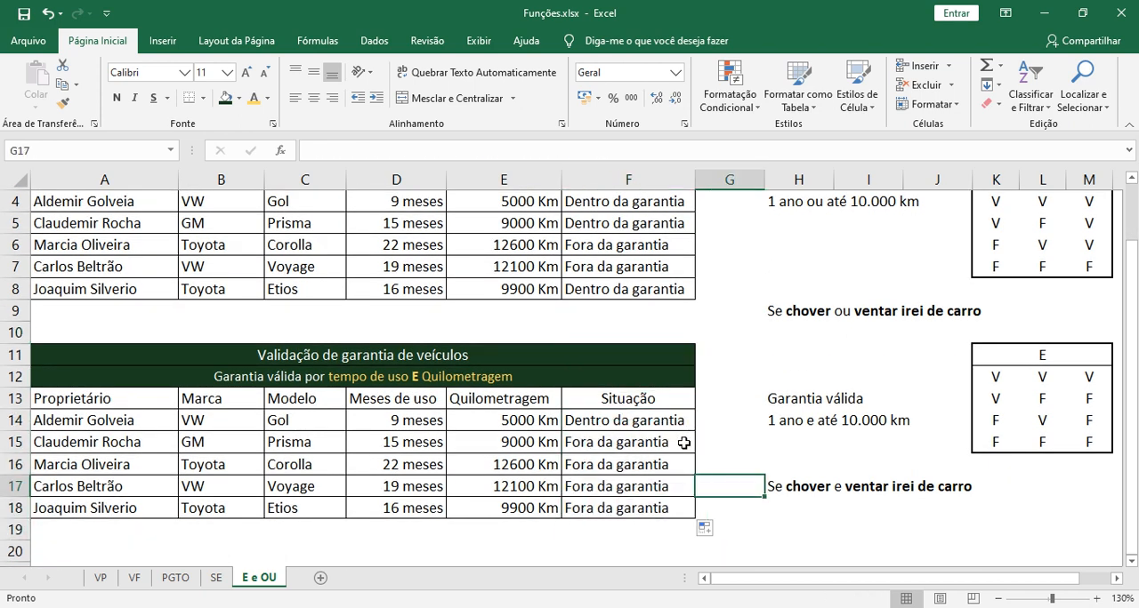
{"action": "scroll", "coordinate": [644, 373], "scroll_direction": "up", "scroll_amount": 1}
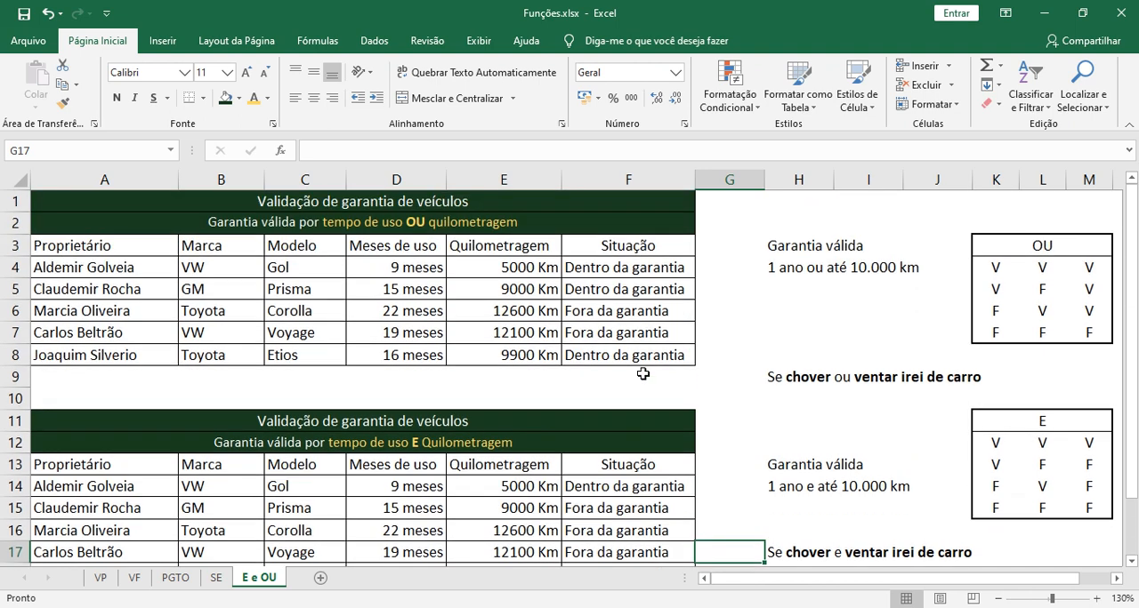